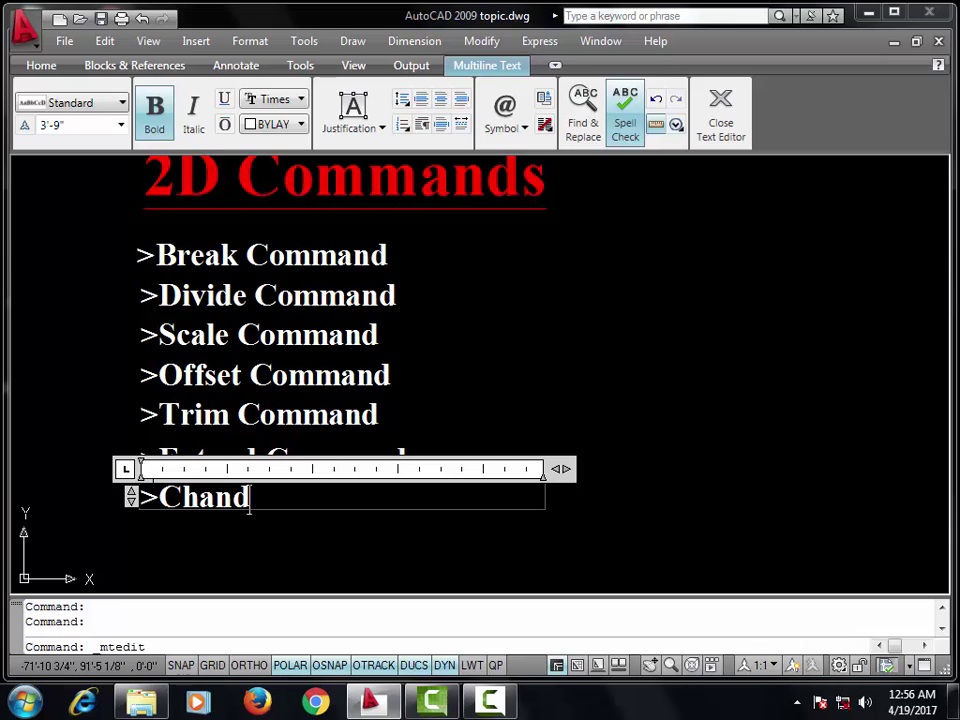
Step: Complete the last entry of the 2D Commands list so that it reads ">Change Point"
type("ge Point")
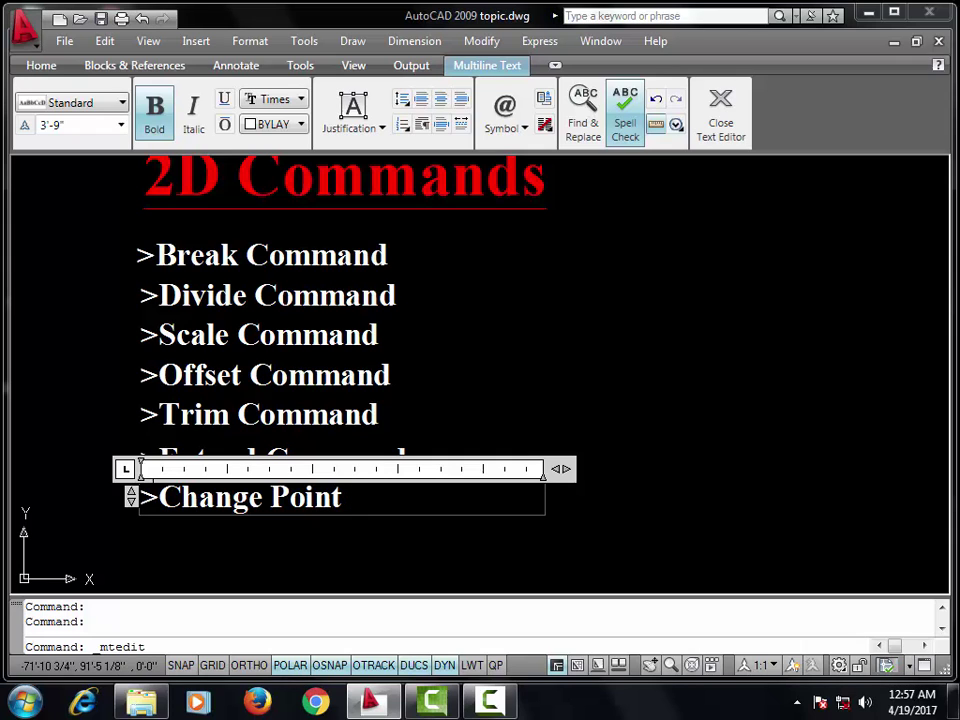
left_click(496, 333)
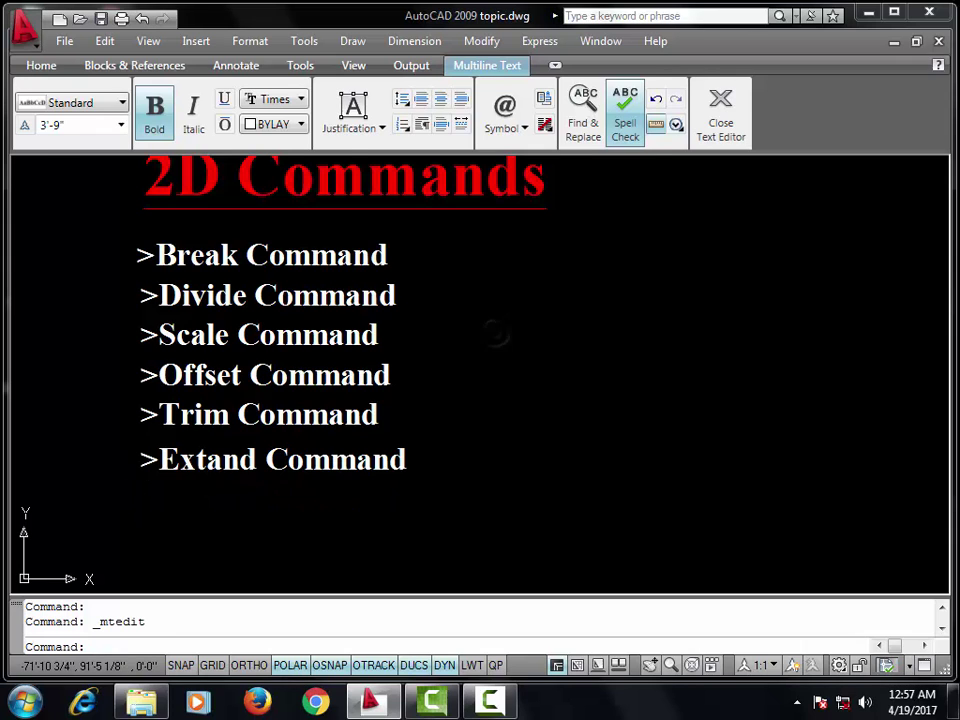
middle_click_drag(401, 505, 377, 515)
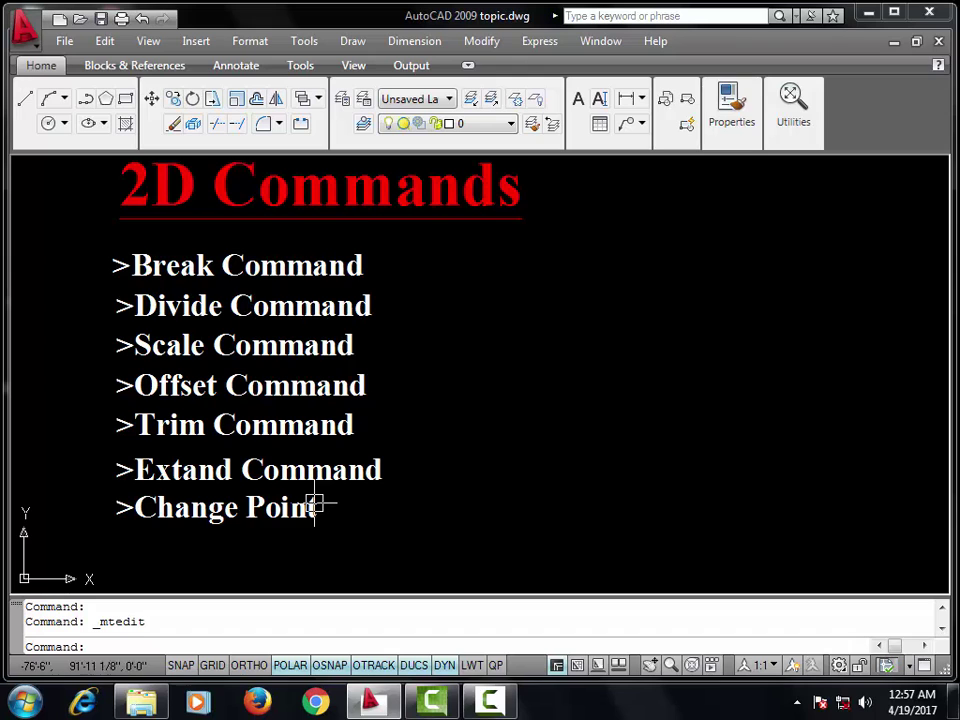
mouse_move(285, 306)
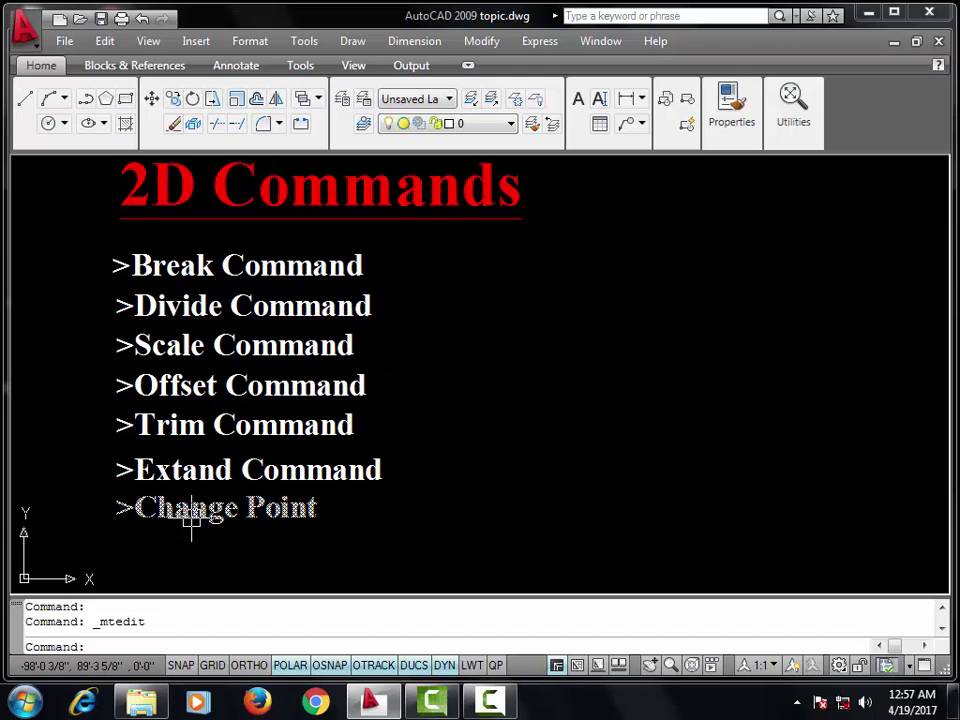
middle_click_drag(349, 497, 328, 532)
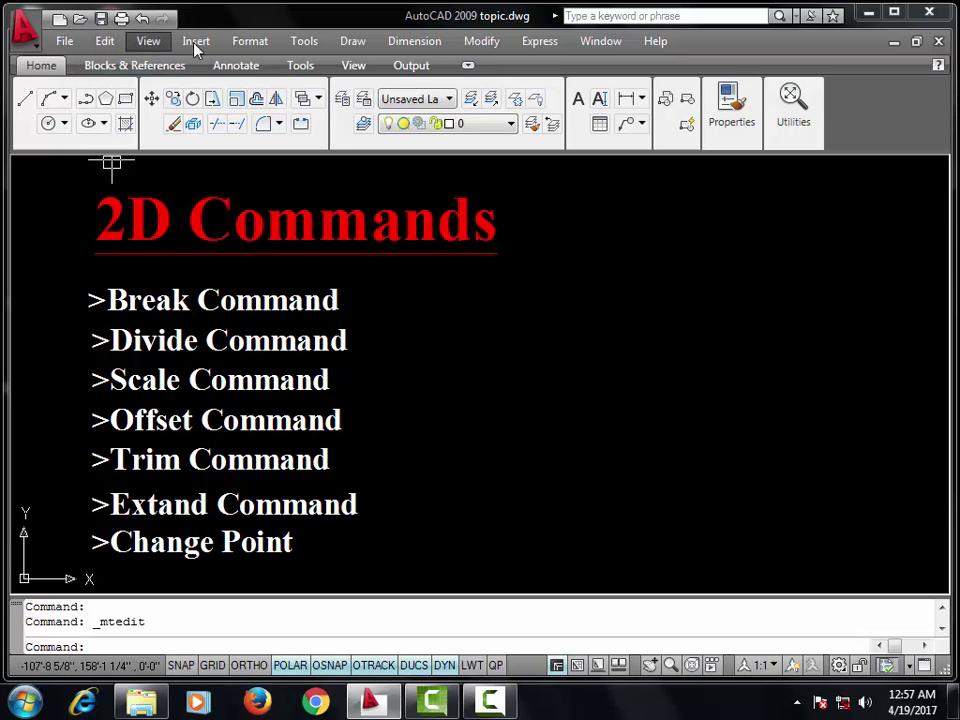
Step: Open the Mirza Academy drawing from the Autocad Course folder
left_click(64, 41)
left_click(88, 106)
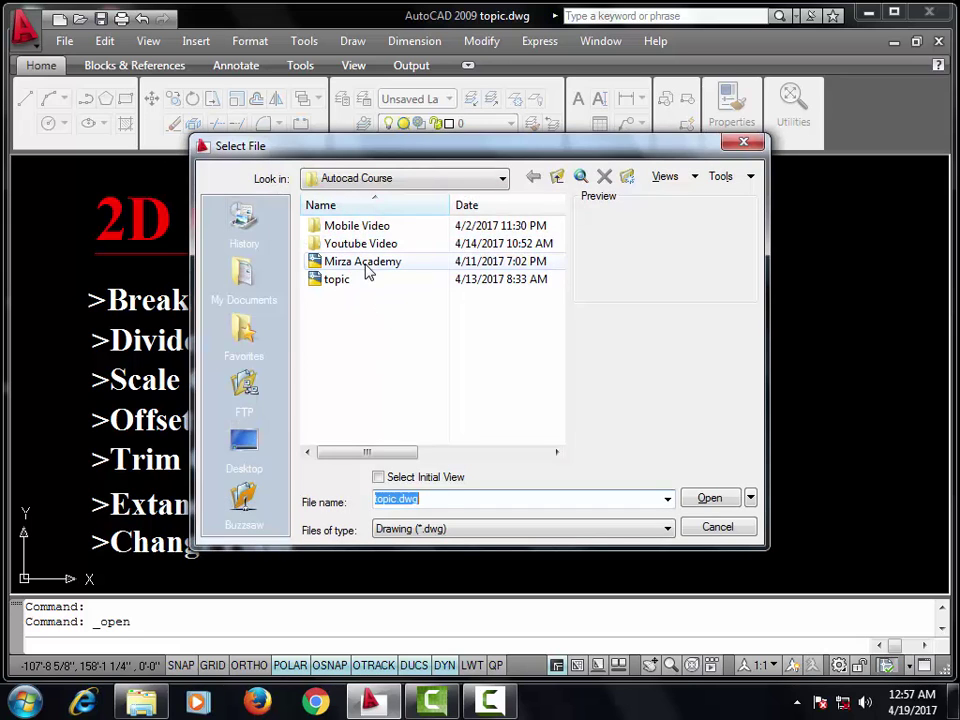
left_click(365, 264)
left_click(709, 498)
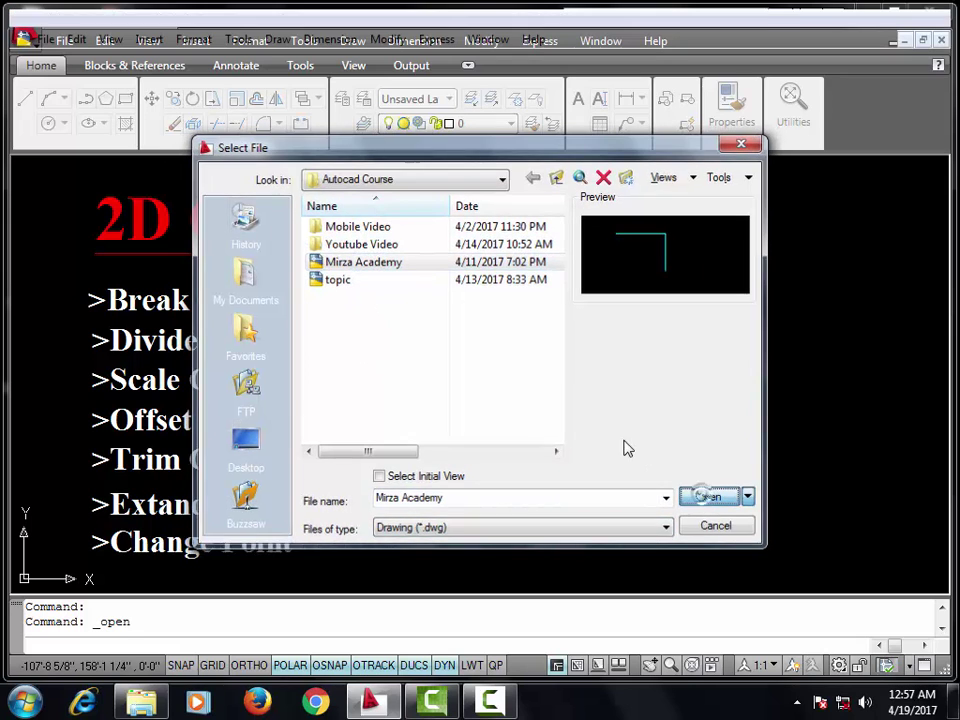
Step: Erase the cyan leader with the arrowhead from the drawing
scroll(341, 306, "down", 4)
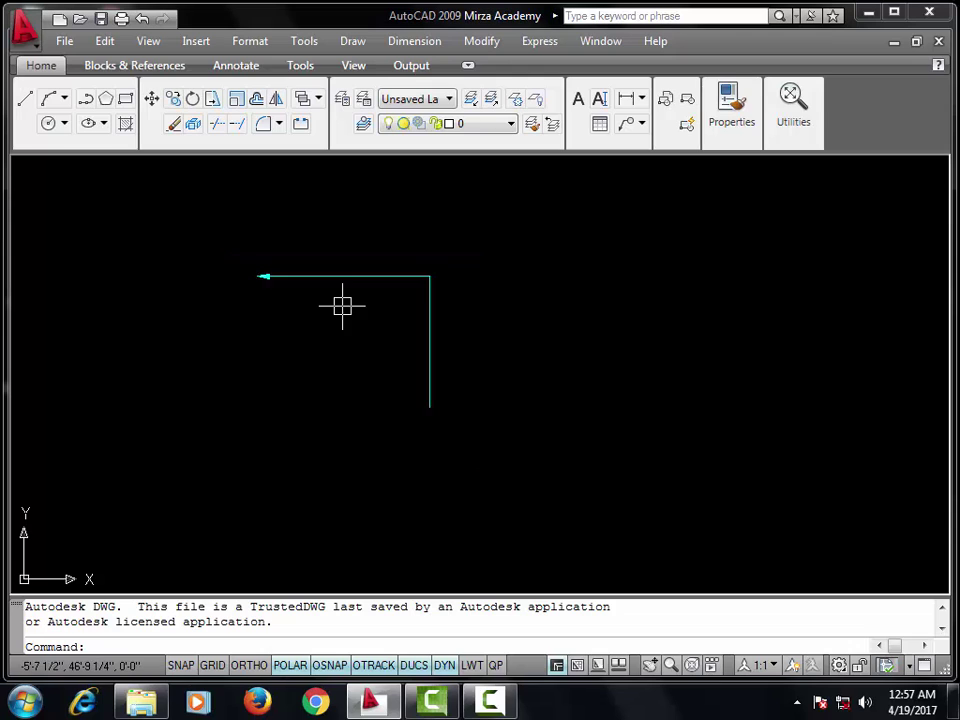
scroll(362, 317, "up", 3)
middle_click_drag(362, 317, 386, 318)
left_click(499, 266)
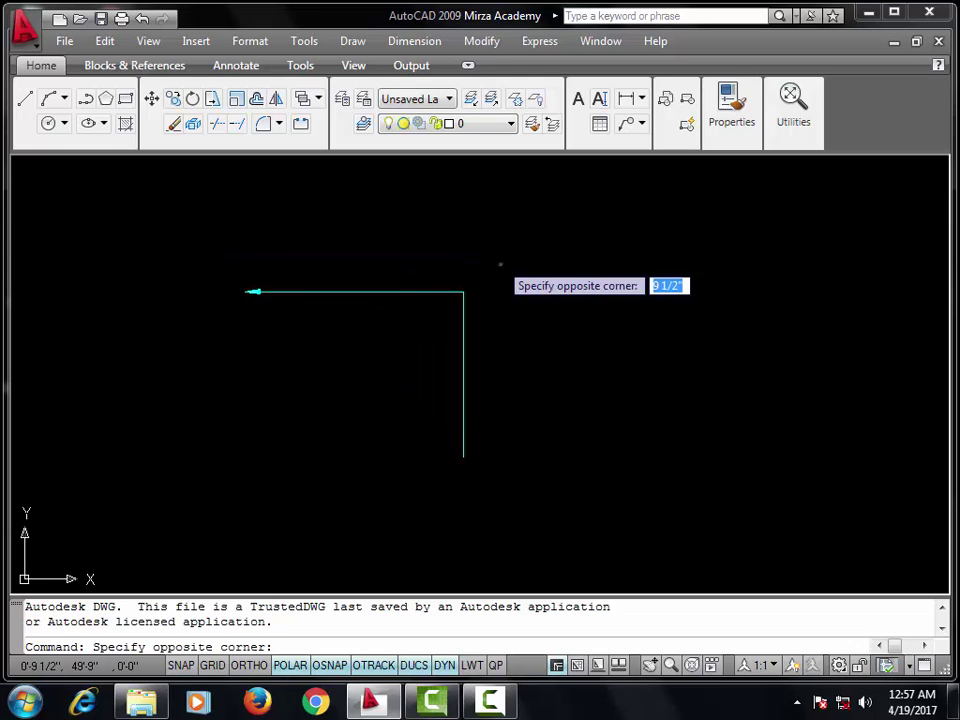
left_click(313, 392)
key("Delete")
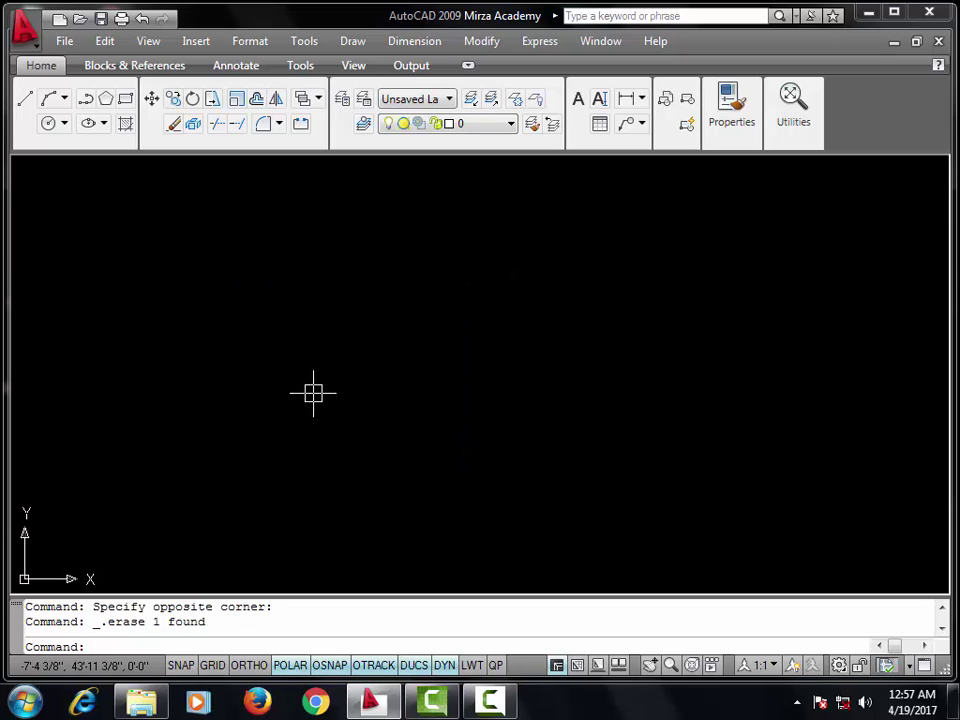
Step: Zoom to the whole drawing with the All option and close the Windows color scheme prompt without choosing an option
type("z")
key("Return")
type("a")
key("Return")
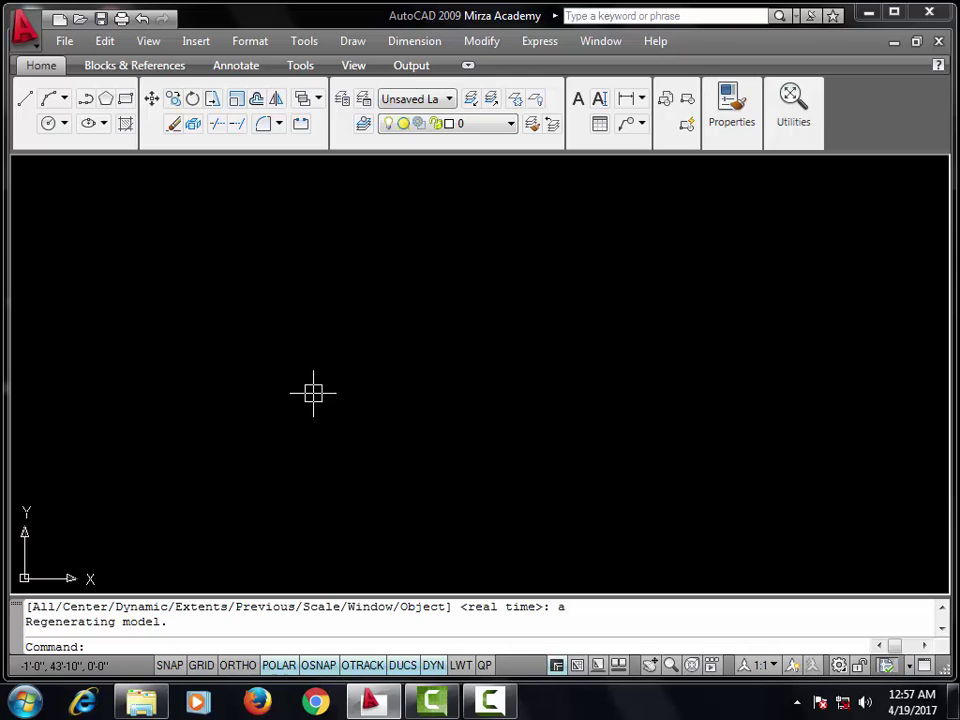
key("Escape")
key("Escape")
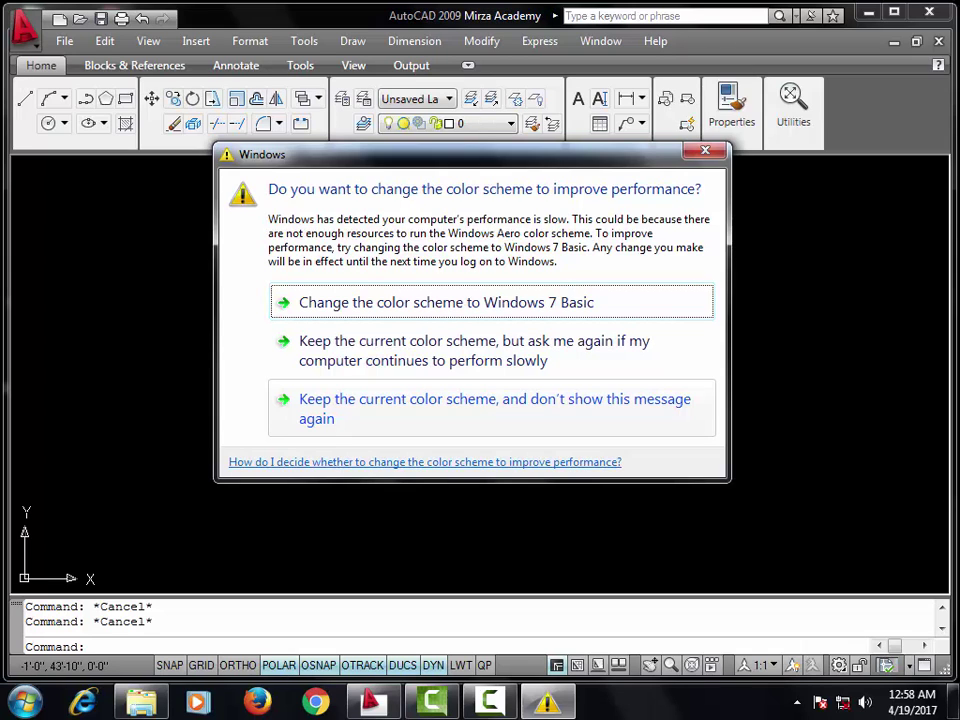
left_click(705, 150)
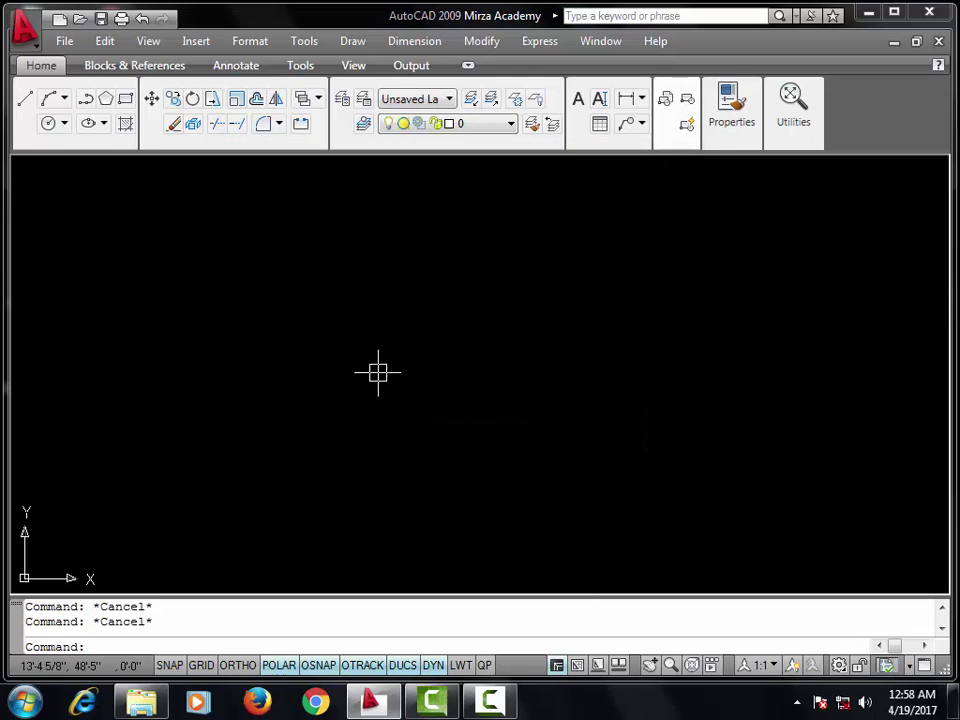
Step: Draw a single horizontal line in the empty drawing
type("l")
key("Return")
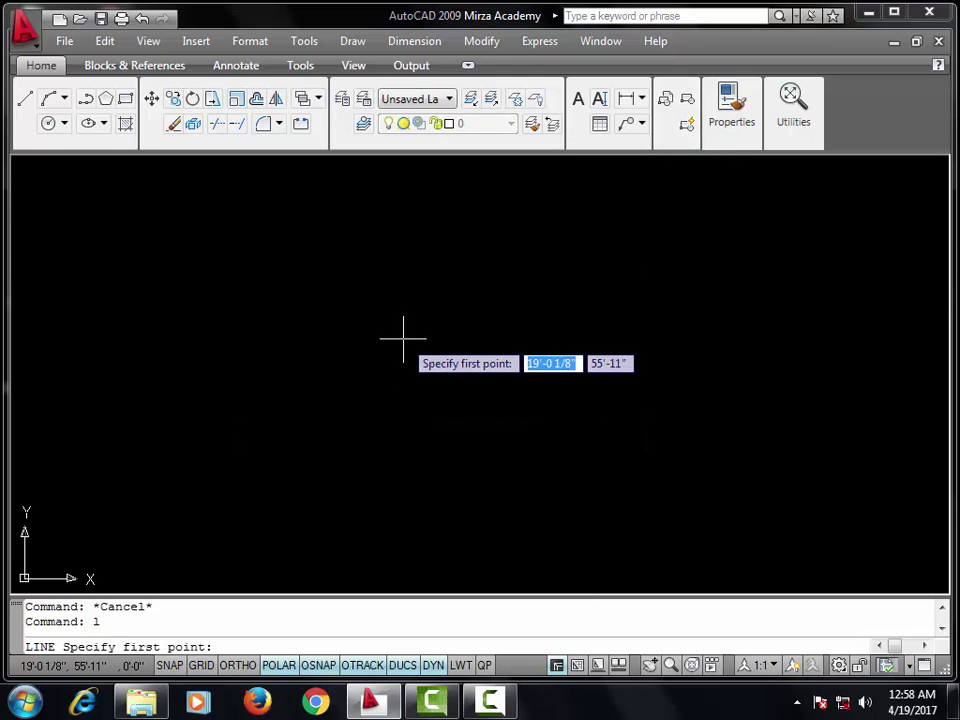
left_click(219, 410)
left_click(441, 412)
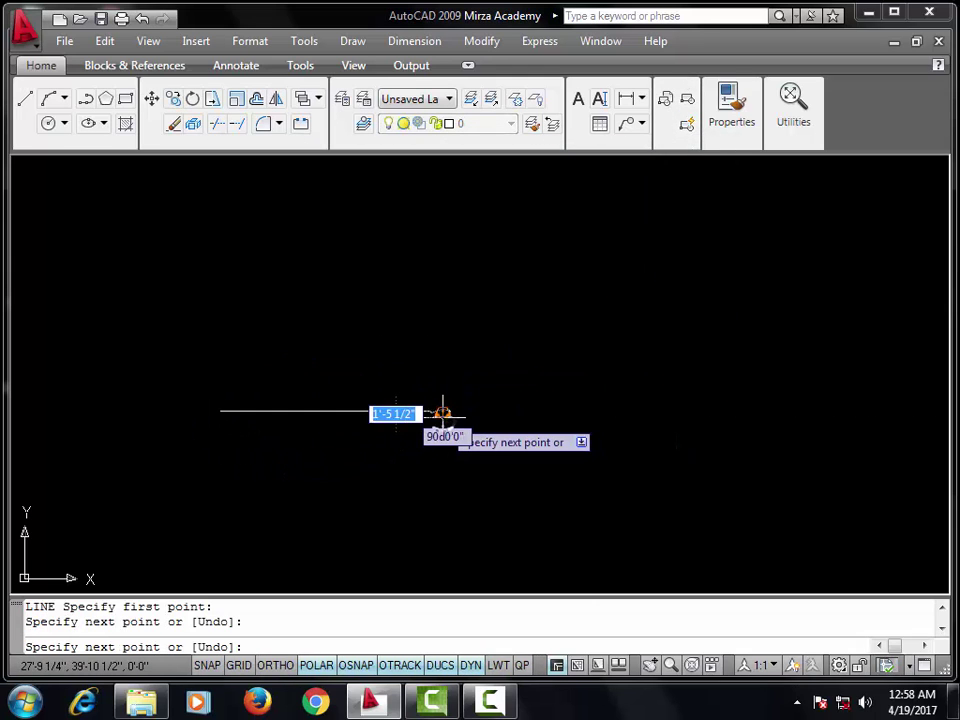
key("Escape")
Step: Break the horizontal line, removing the portion from just before its midpoint to about 70% of its length
middle_click_drag(289, 461, 325, 436)
scroll(324, 416, "up", 2)
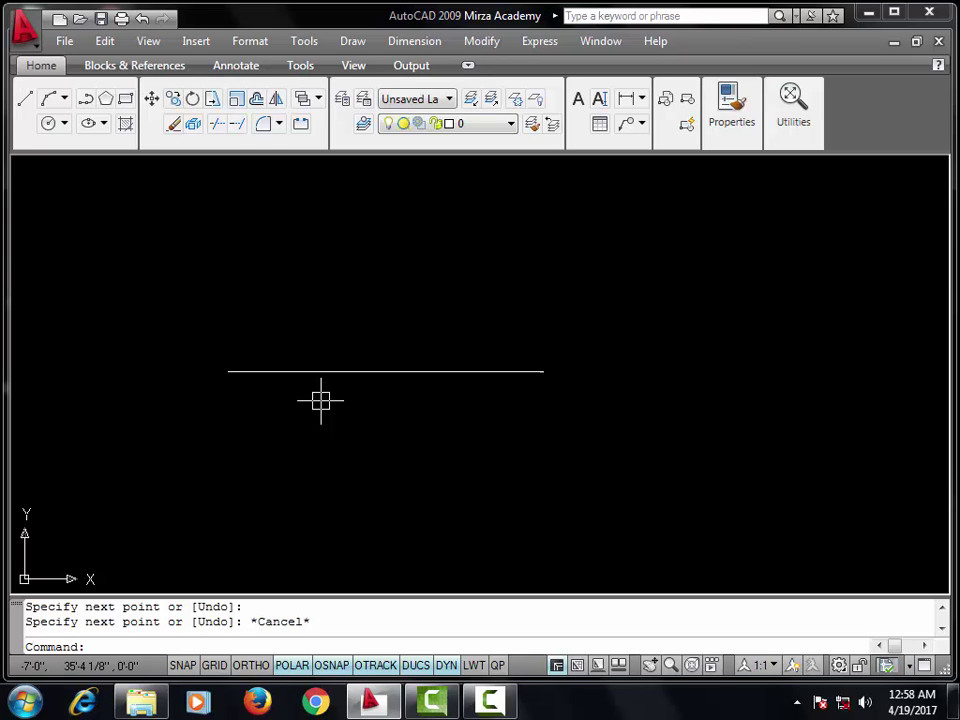
type("br")
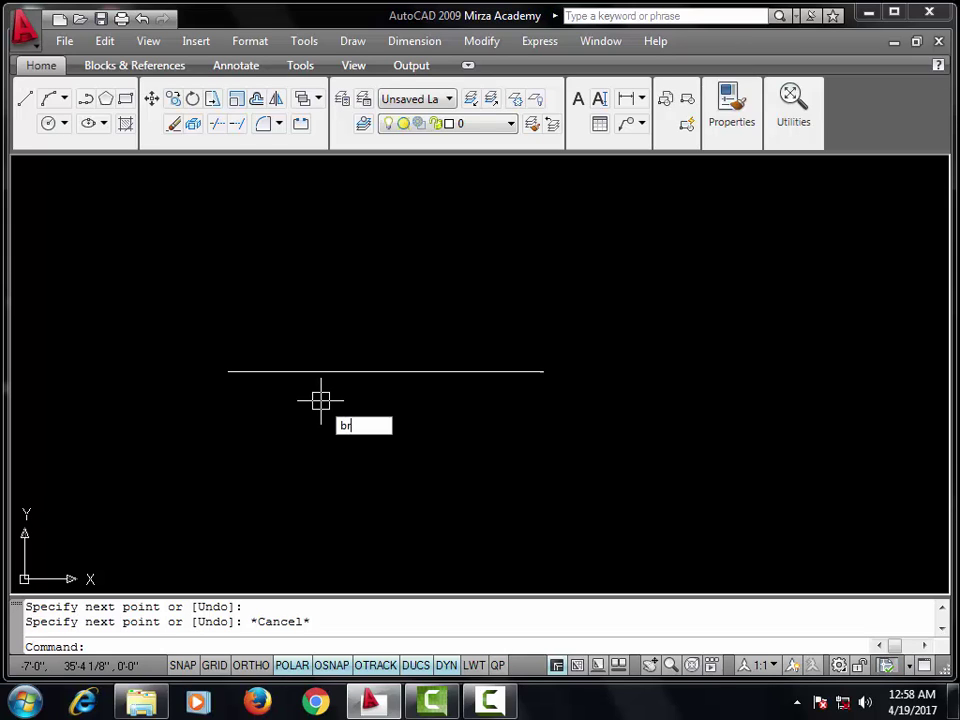
key("Return")
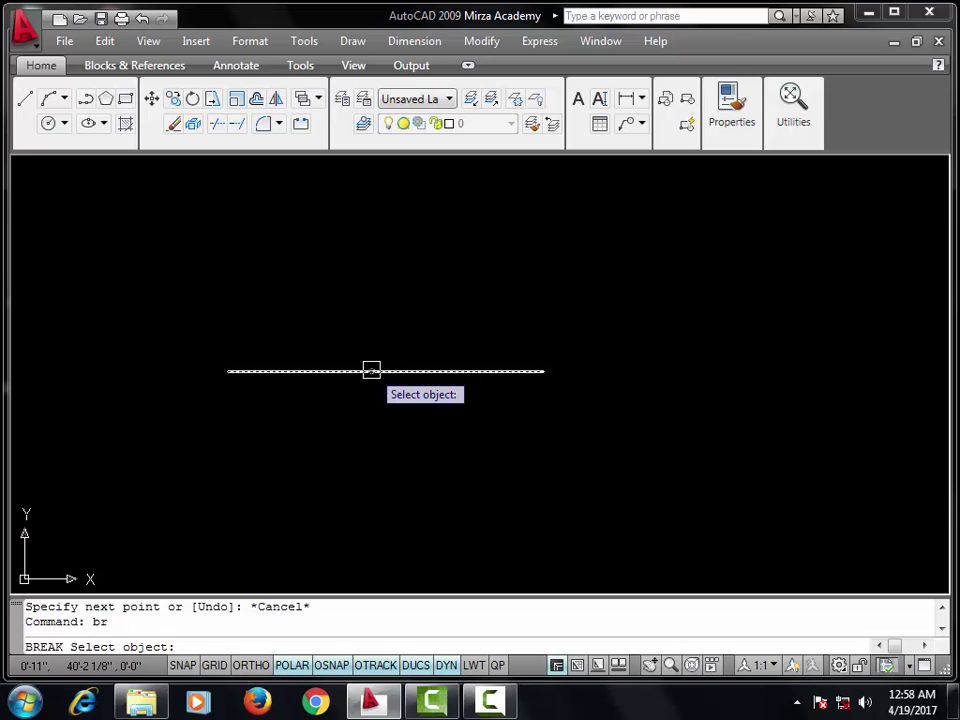
left_click(371, 370)
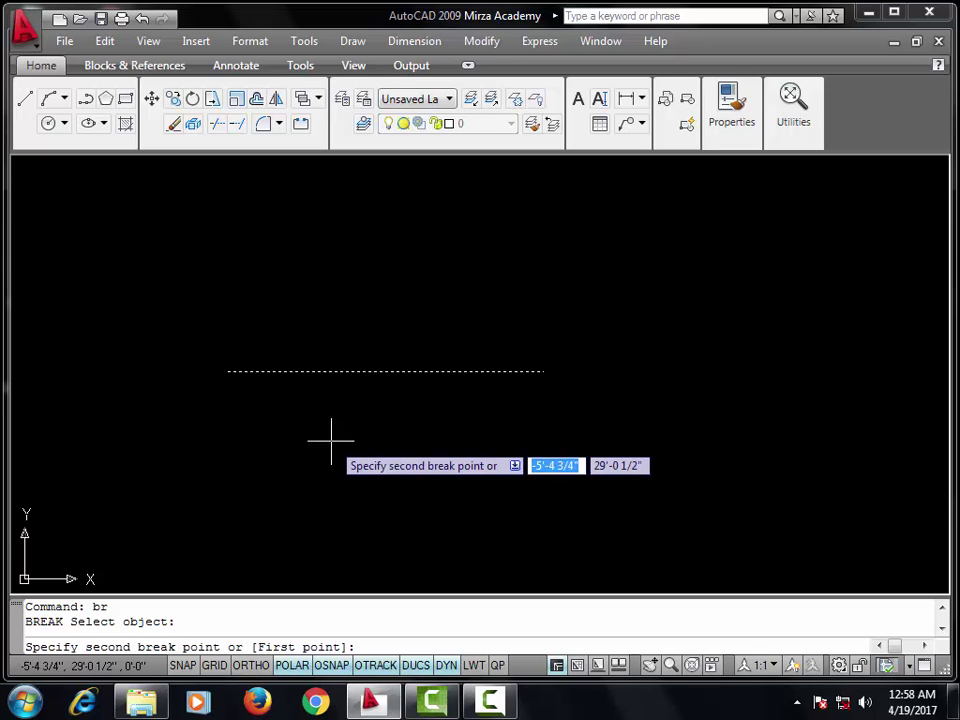
left_click(452, 371)
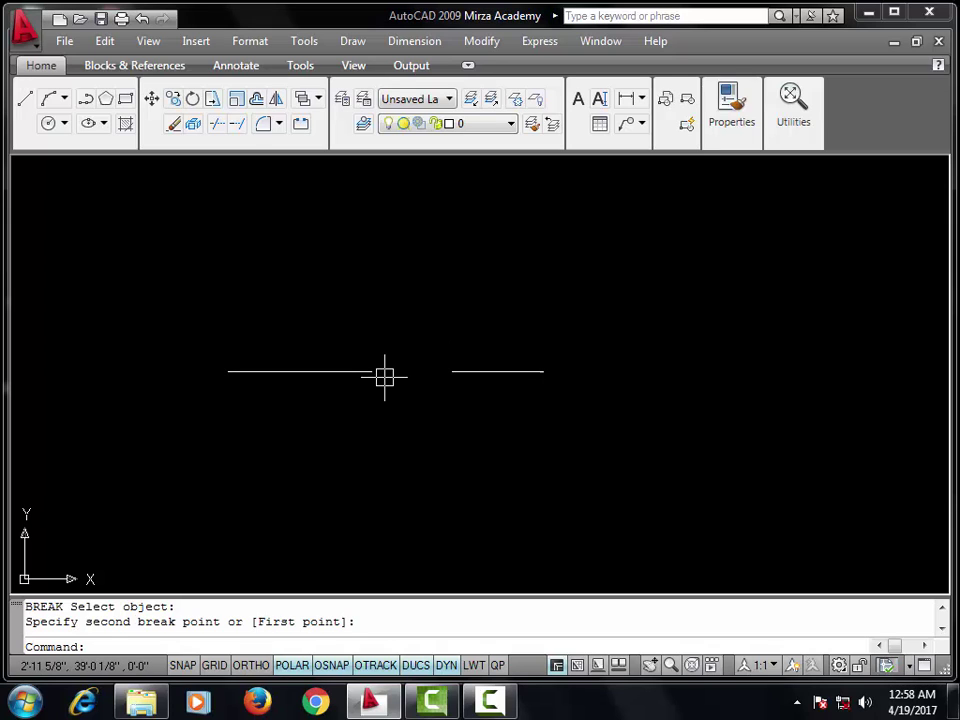
Step: Break the longer left segment with the First point option, cutting a short gap between two picked points near its middle
scroll(331, 387, "up", 3)
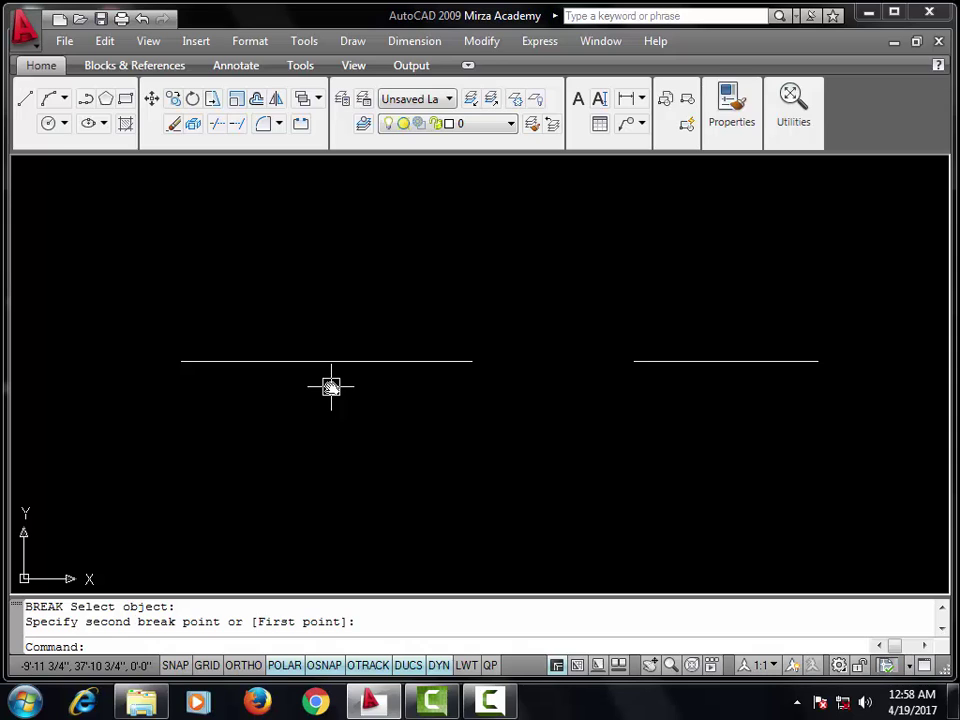
type("b")
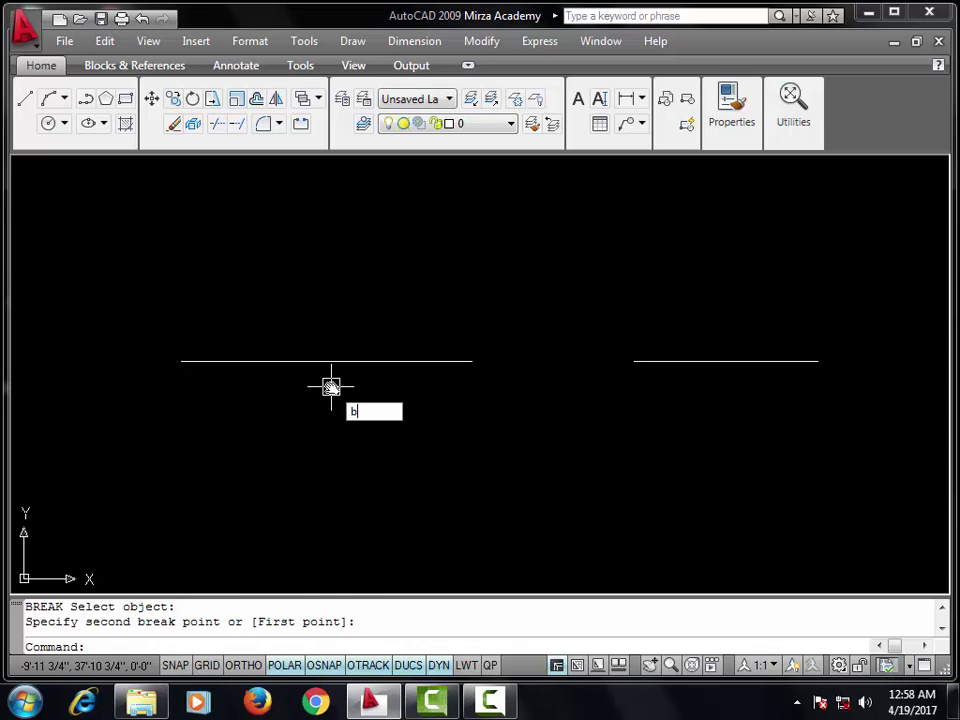
type("r")
key("Return")
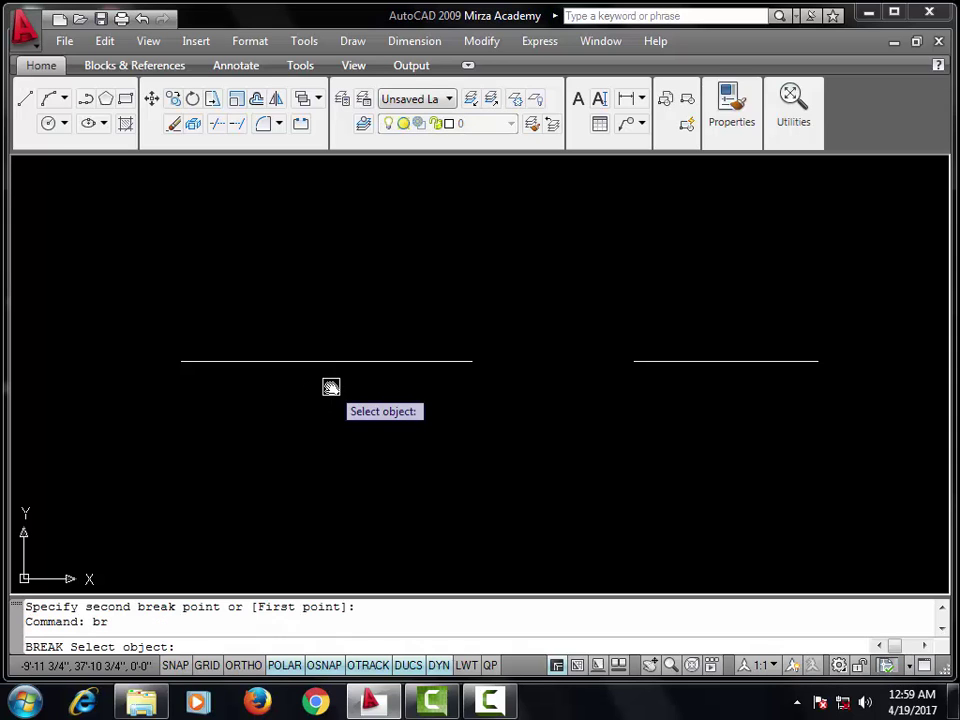
left_click(315, 361)
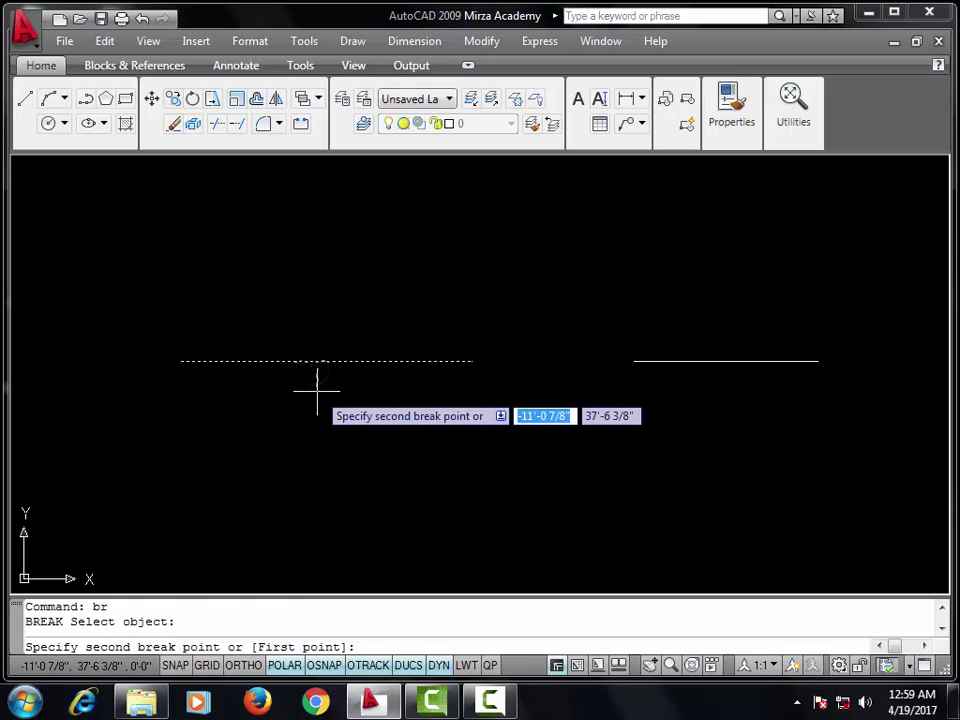
type("f")
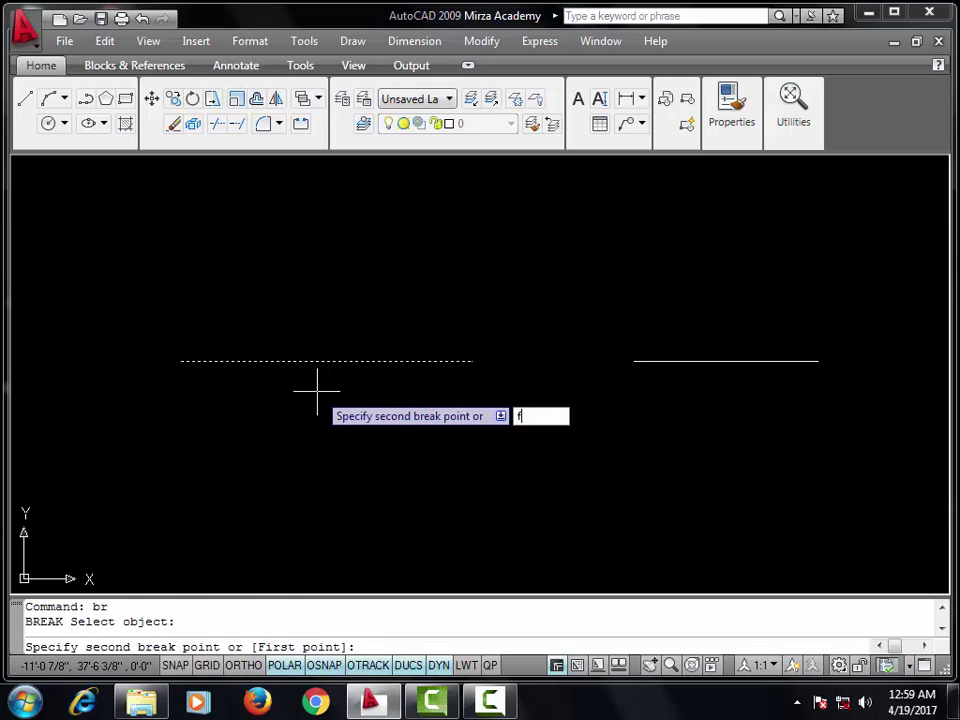
key("Return")
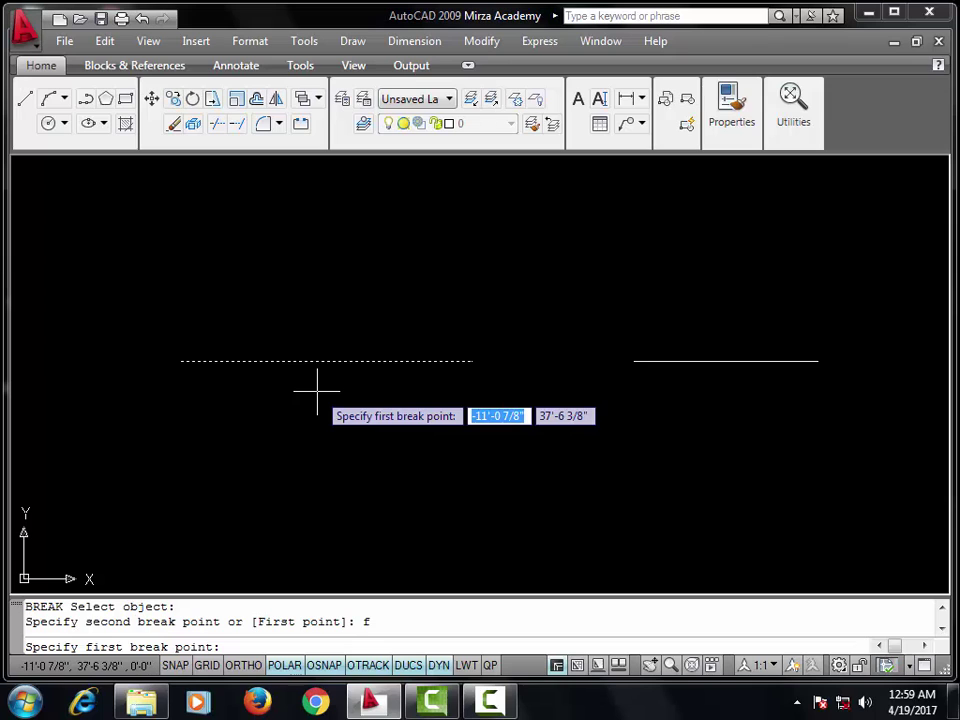
left_click(290, 361)
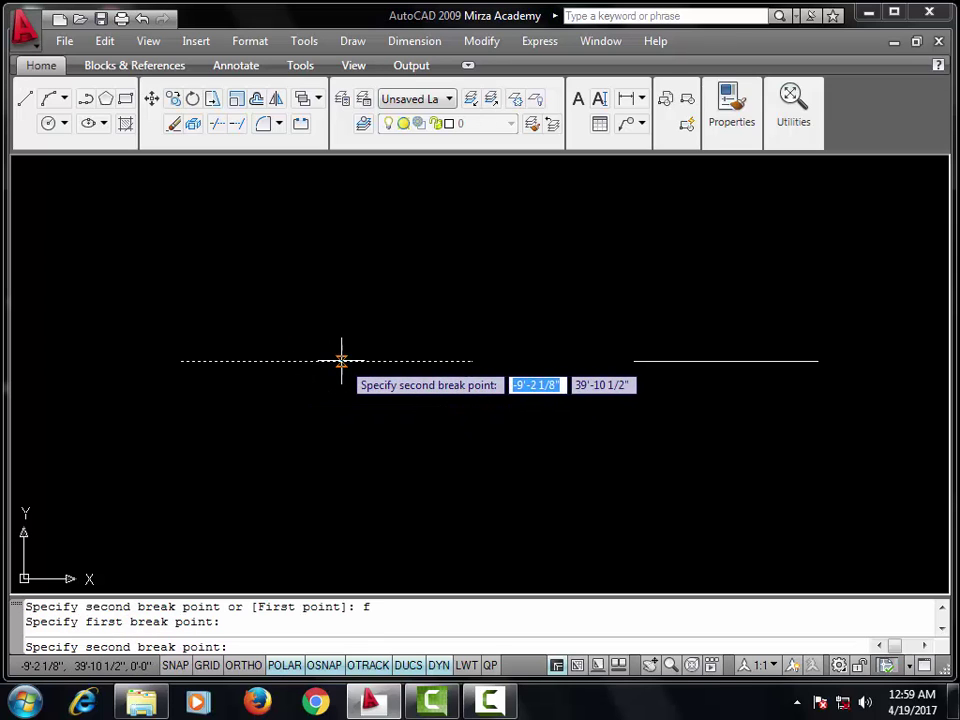
left_click(326, 361)
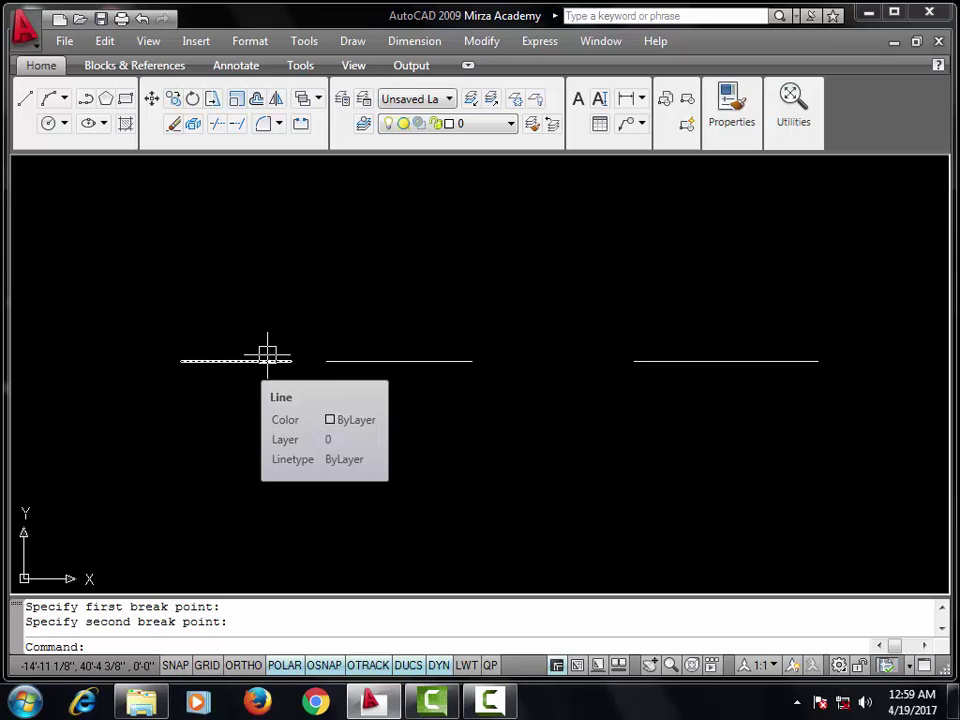
Step: Examine the broken line segments, check the 2D command list in topic.dwg and return to the Mirza Academy drawing
scroll(324, 358, "up", 5)
scroll(324, 358, "down", 6)
mouse_move(355, 369)
middle_mouse_down()
mouse_move(332, 371)
mouse_move(345, 399)
middle_mouse_up()
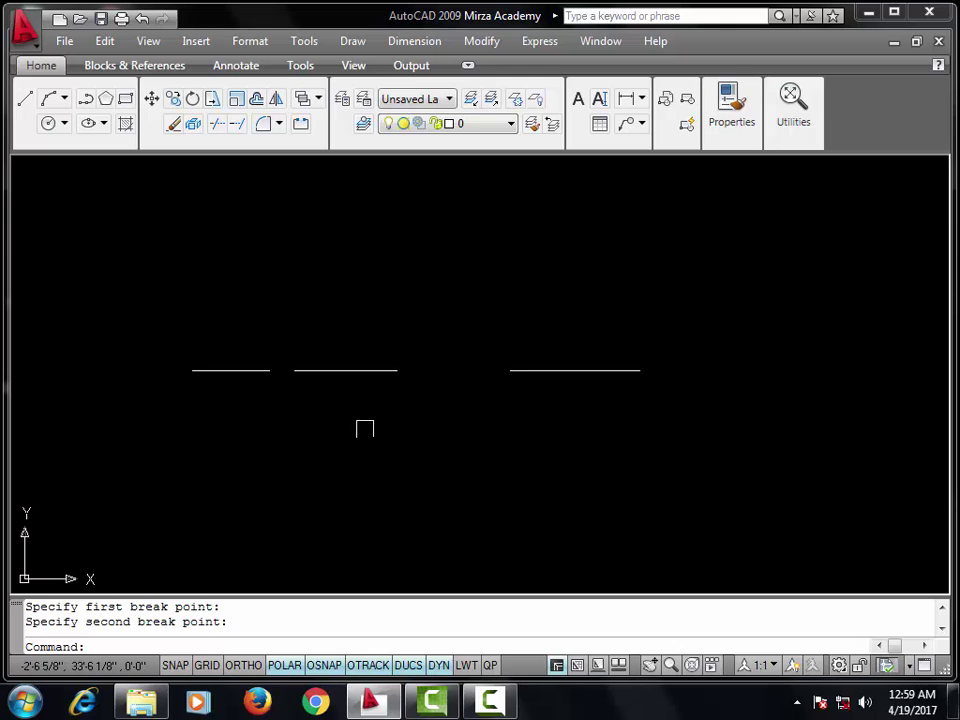
left_click(915, 41)
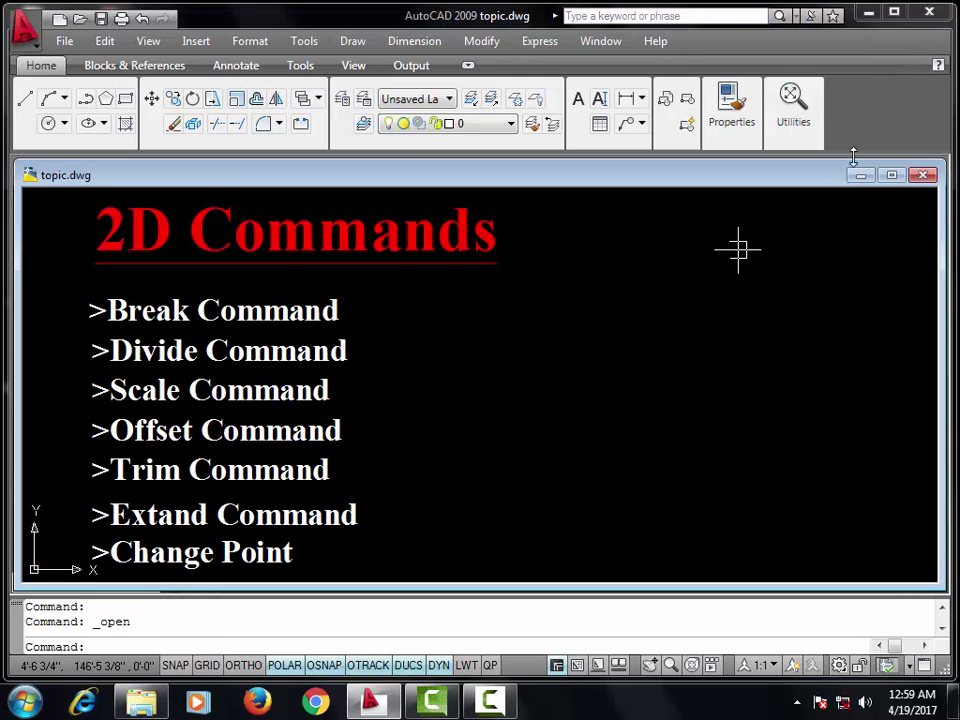
left_click(860, 176)
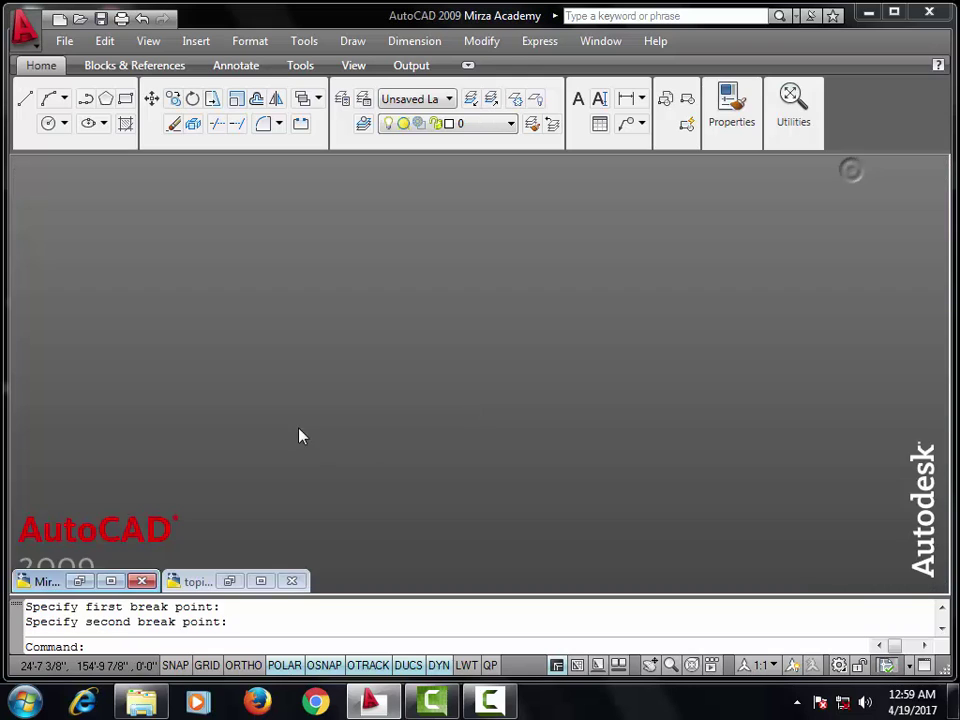
left_click(230, 581)
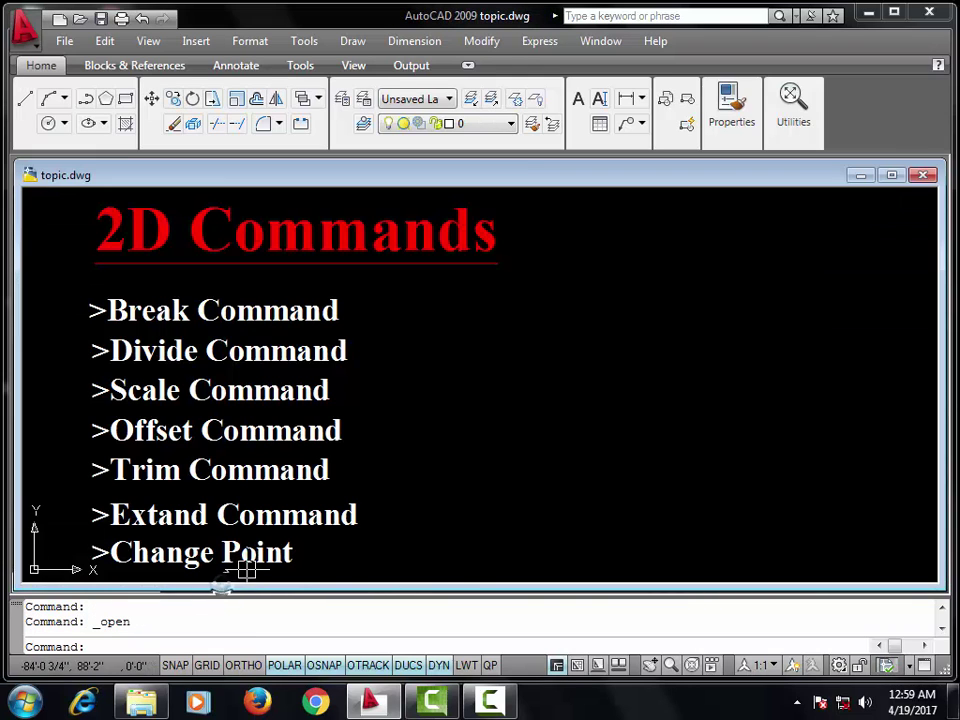
left_click(860, 176)
left_click(92, 581)
Step: Divide the rightmost line segment into 10 equal parts
mouse_move(400, 358)
middle_mouse_down()
mouse_move(452, 360)
mouse_move(415, 380)
mouse_move(411, 371)
middle_mouse_up()
left_click(411, 369)
key("Escape")
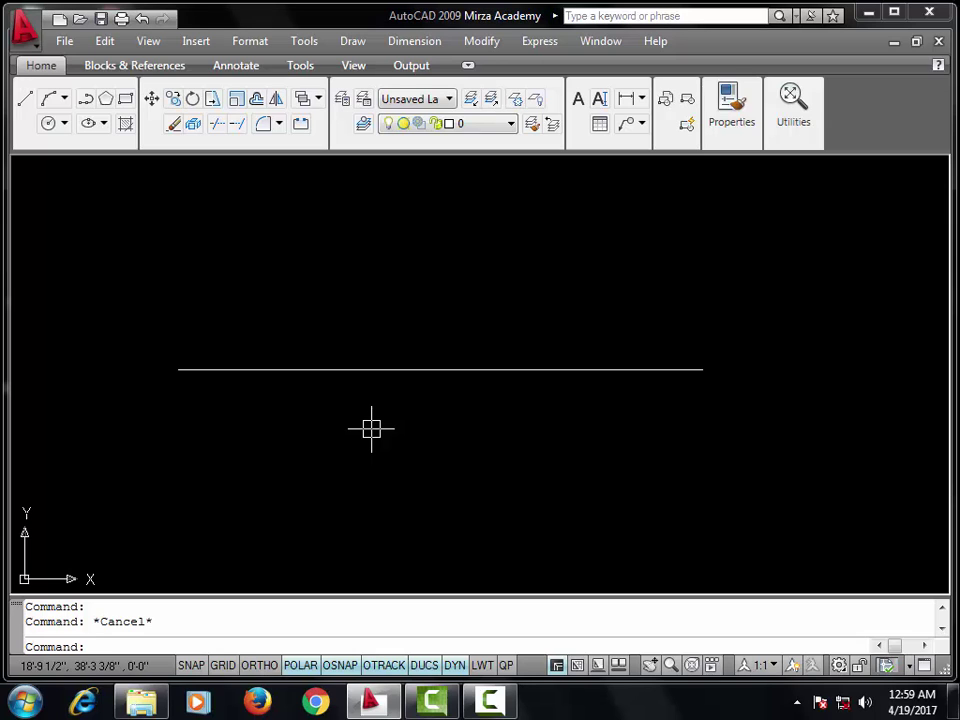
type("div")
key("Return")
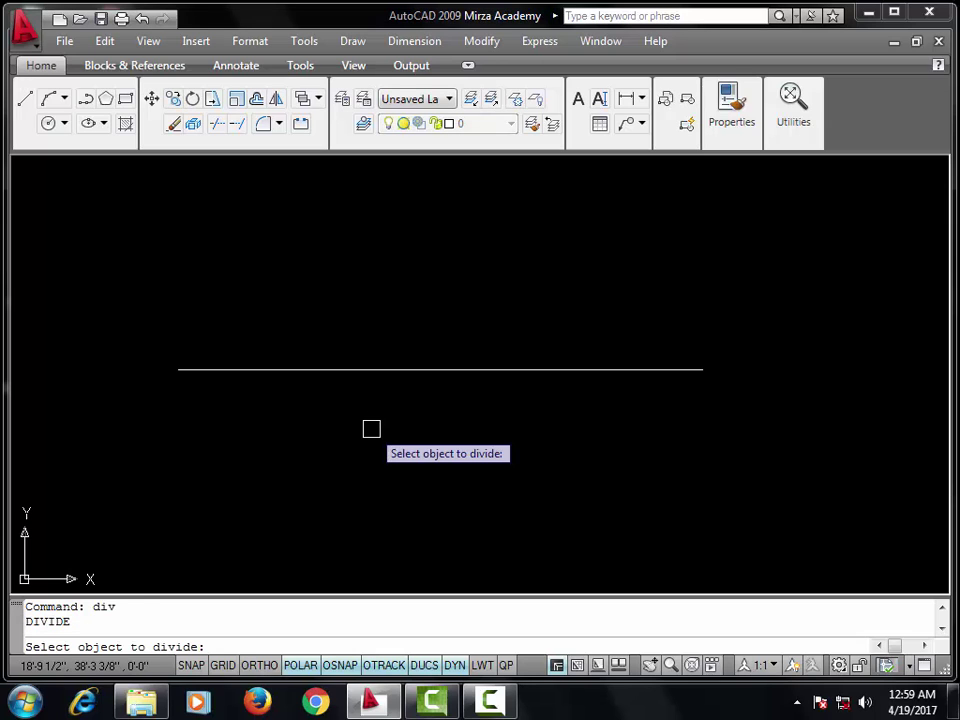
left_click(376, 369)
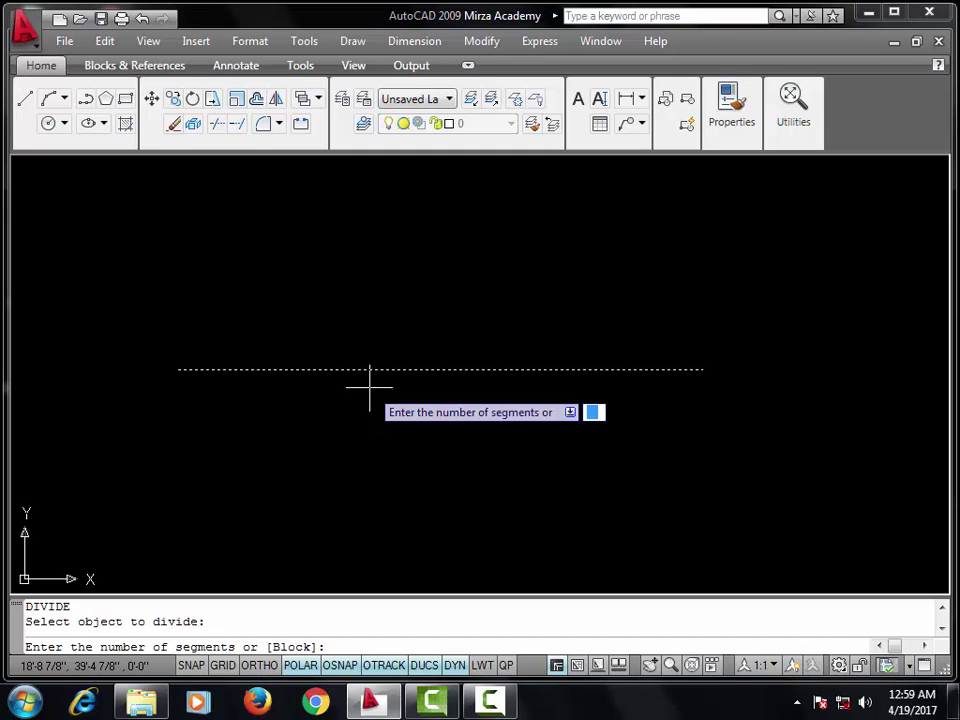
type("10")
key("Return")
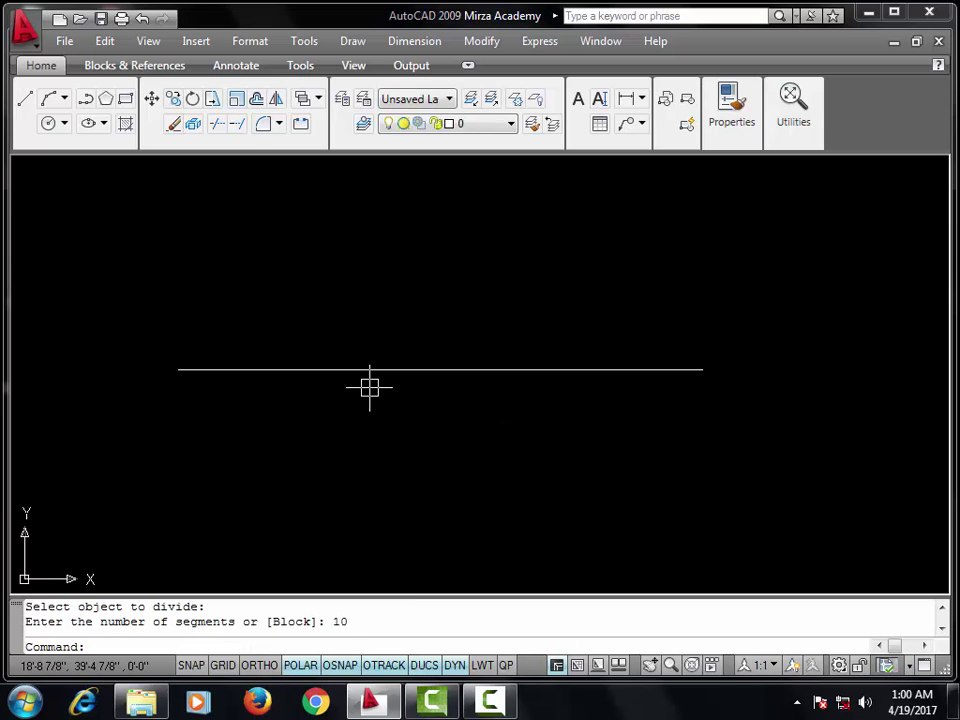
Step: Select the divided line with its points to examine the division locations, and clear the selection
left_click(146, 294)
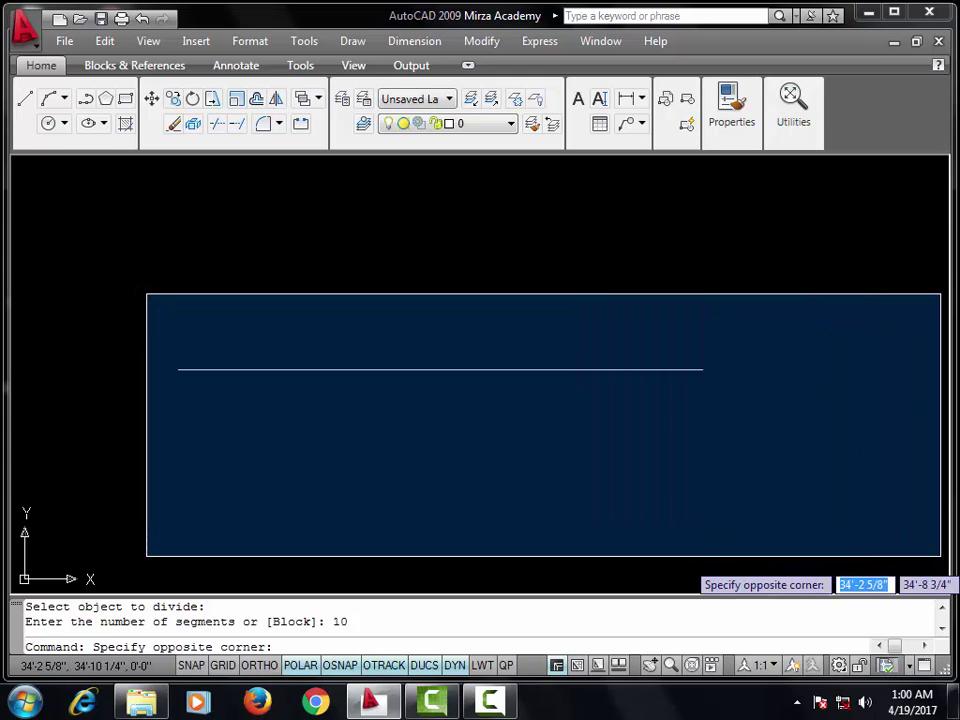
left_click(869, 495)
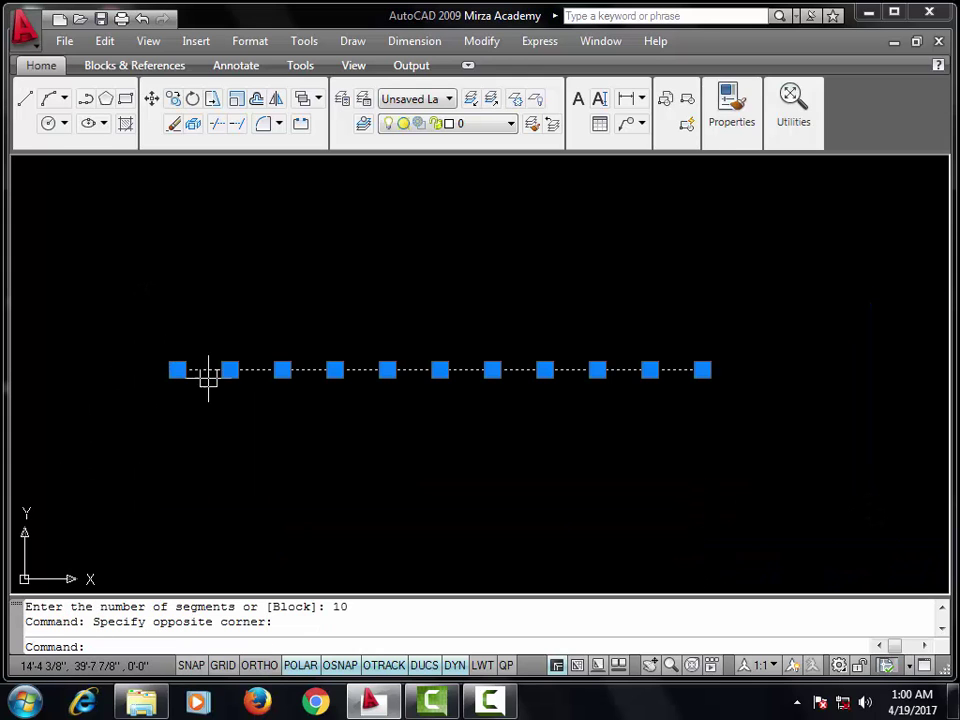
left_click(600, 450)
left_click(410, 468)
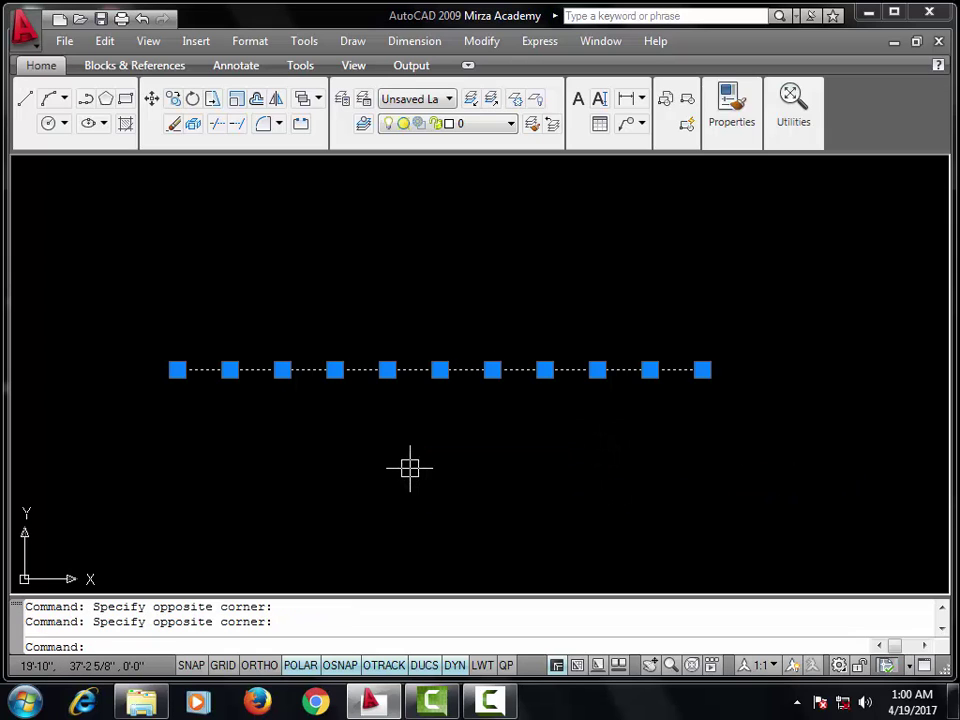
key("Escape")
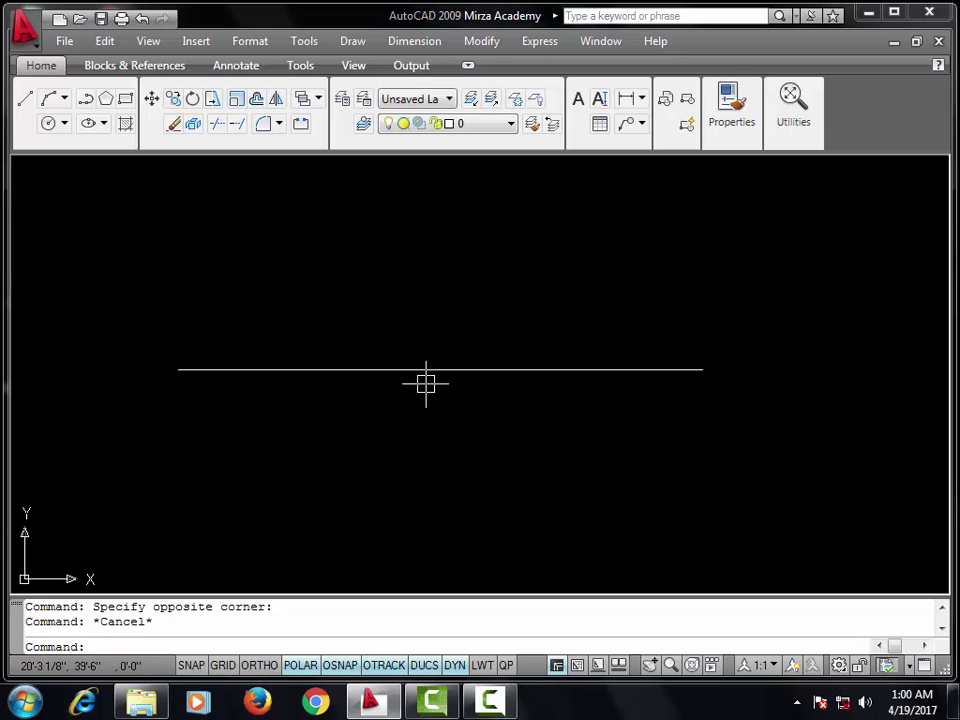
Step: Set the point style to the circle with a diagonal cross so the division points show on the line
left_click(266, 41)
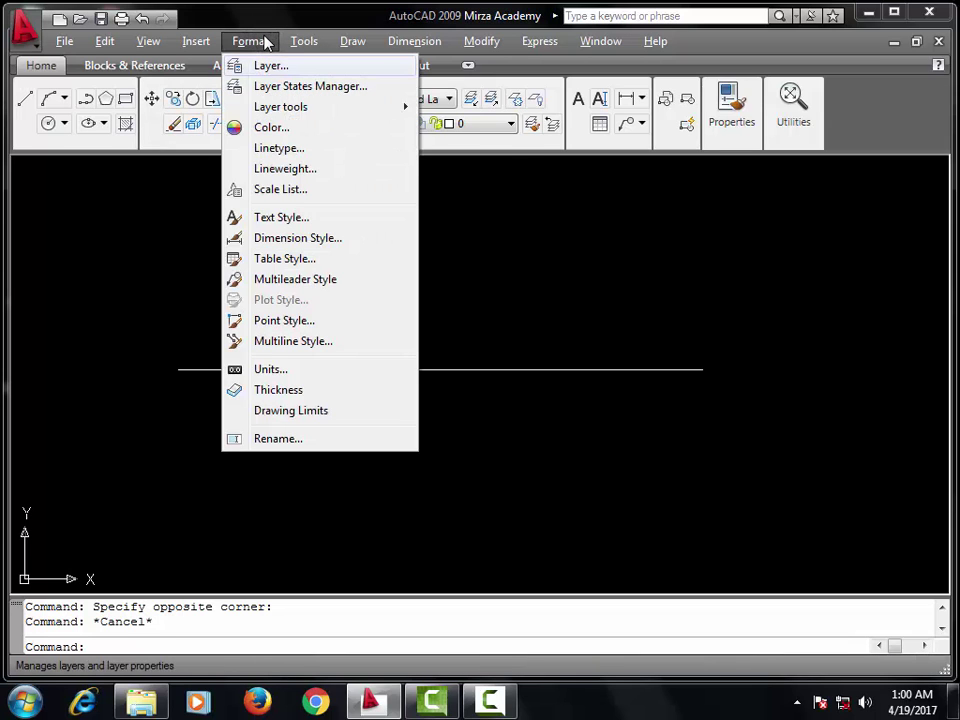
left_click(296, 322)
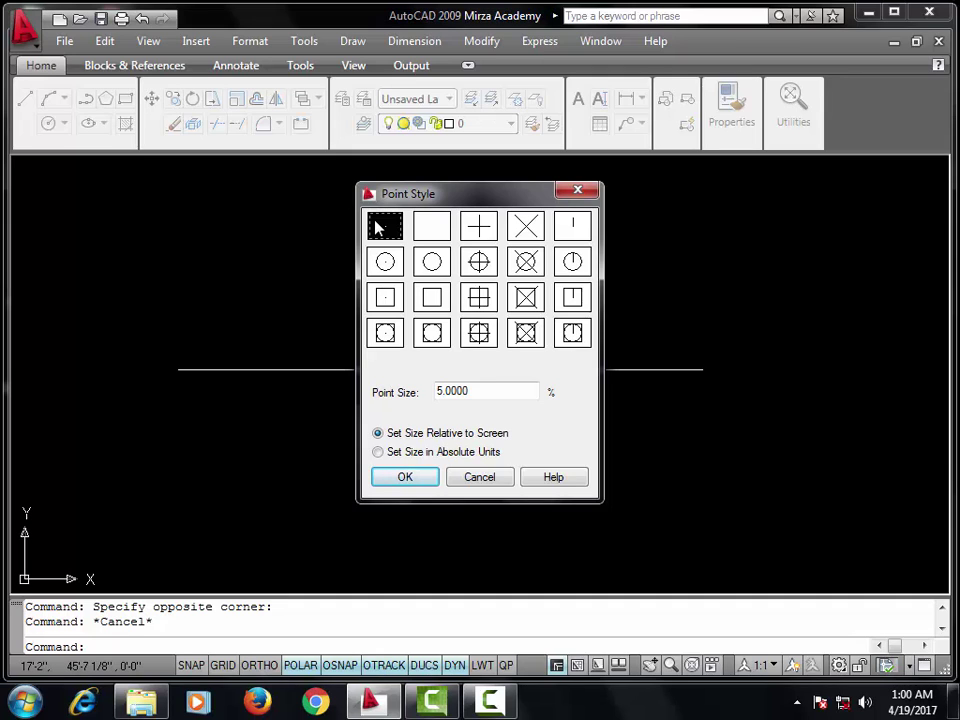
left_click(525, 259)
left_click(403, 476)
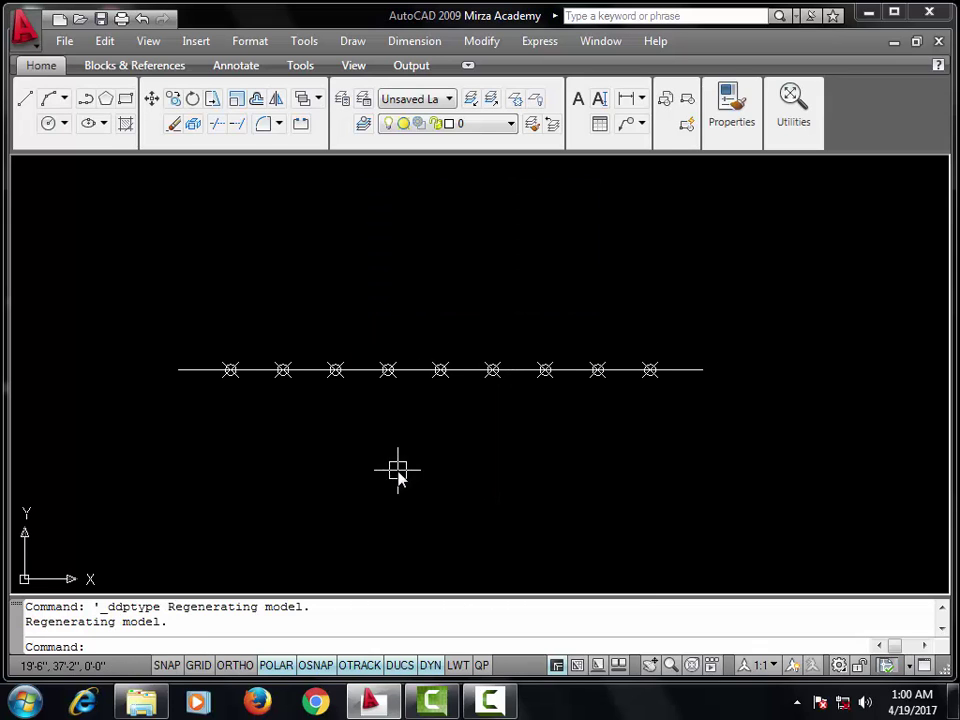
middle_click_drag(480, 380, 494, 374)
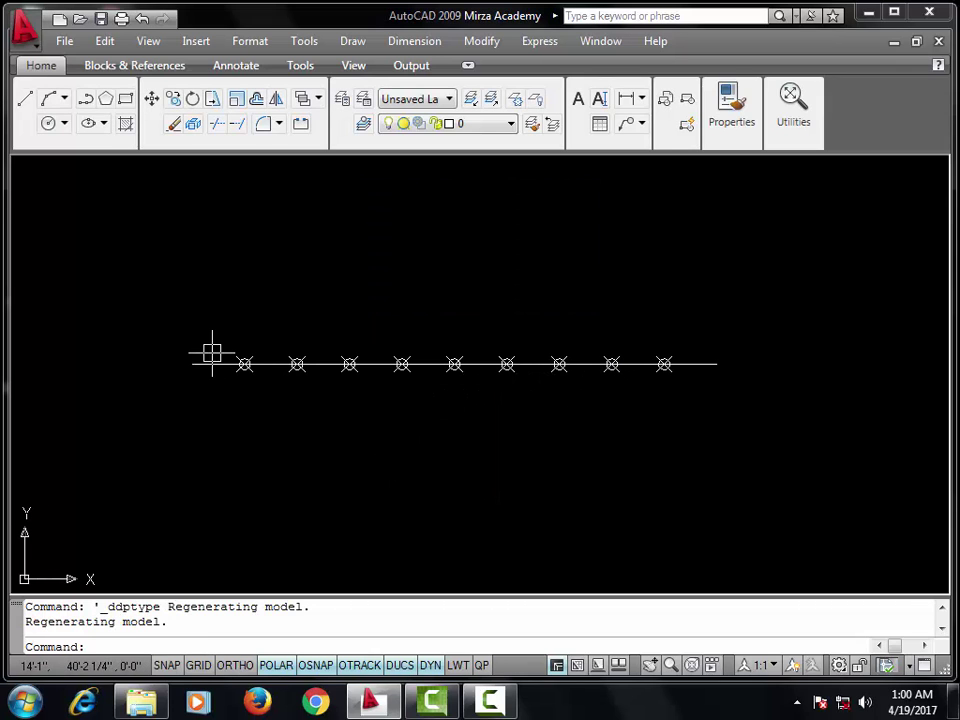
scroll(270, 363, "up", 1)
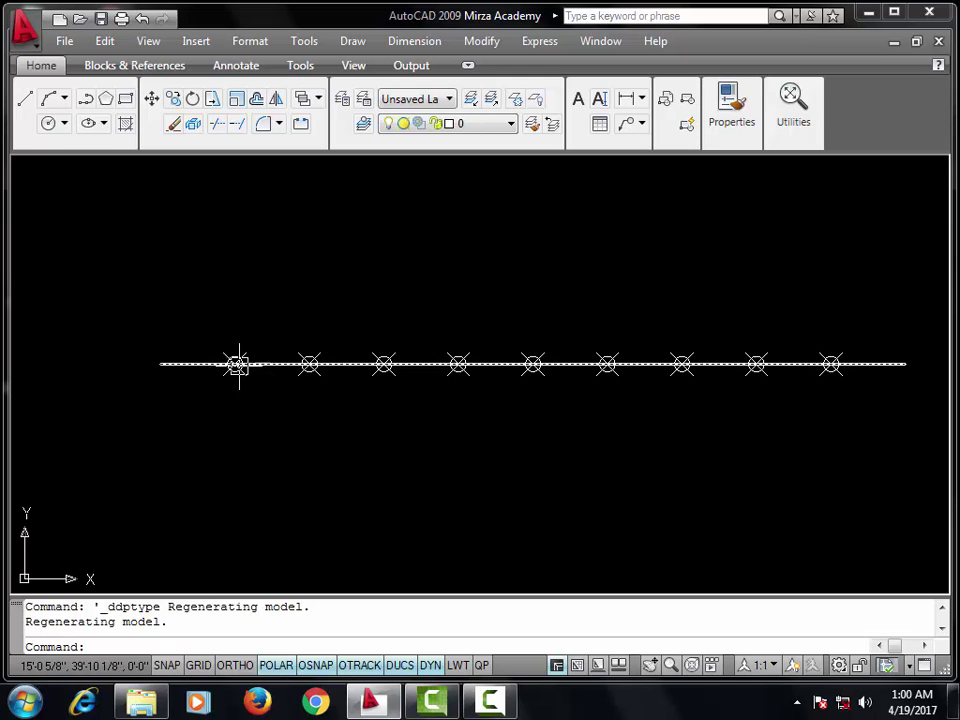
left_click(806, 358)
key("Escape")
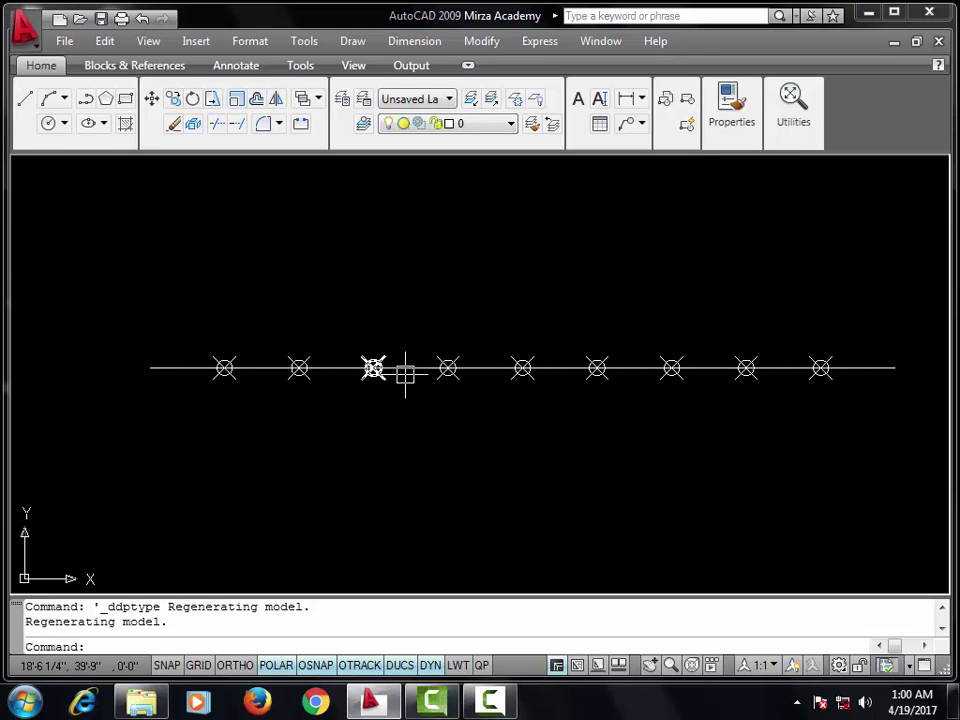
Step: Divide the middle line segment into 15 equal parts
scroll(731, 366, "down", 3)
middle_click_drag(541, 408, 594, 409)
scroll(380, 354, "up", 4)
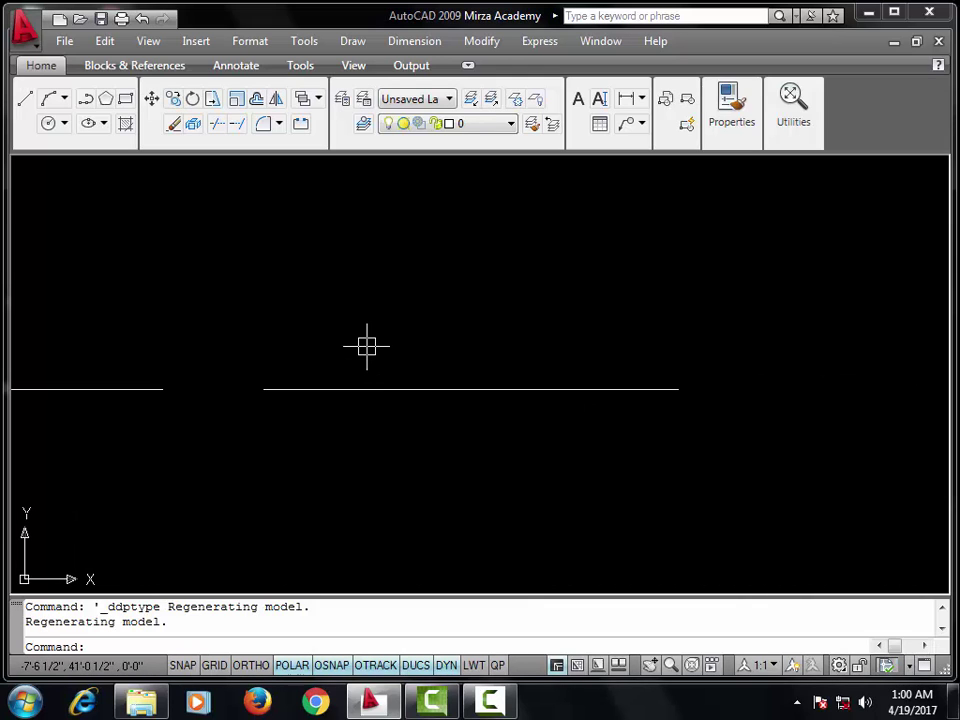
type("div")
key("Return")
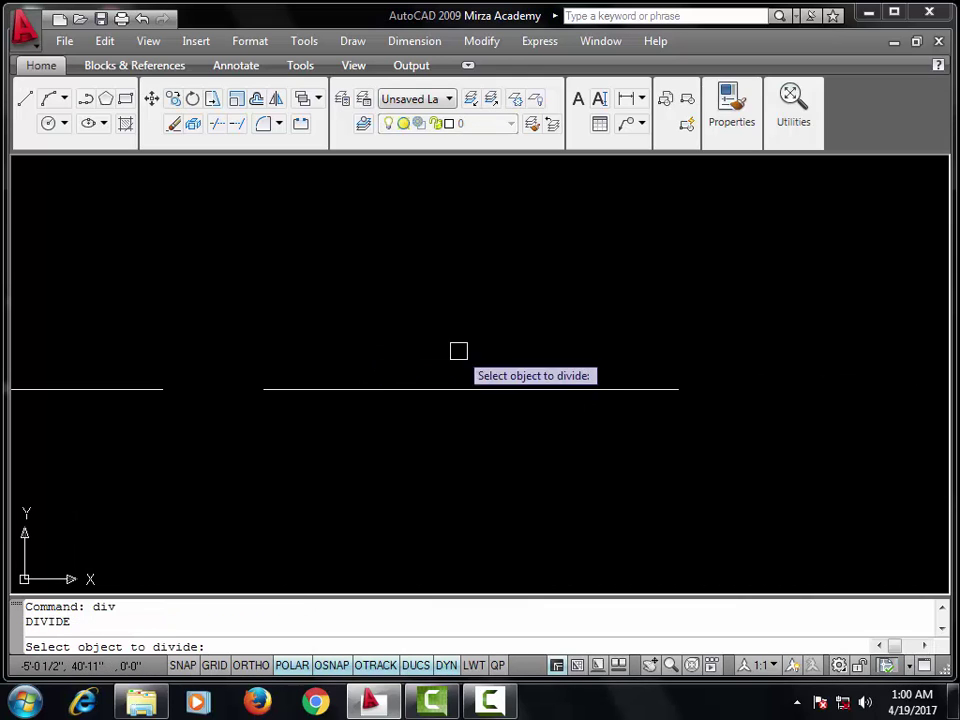
left_click(478, 389)
type("15")
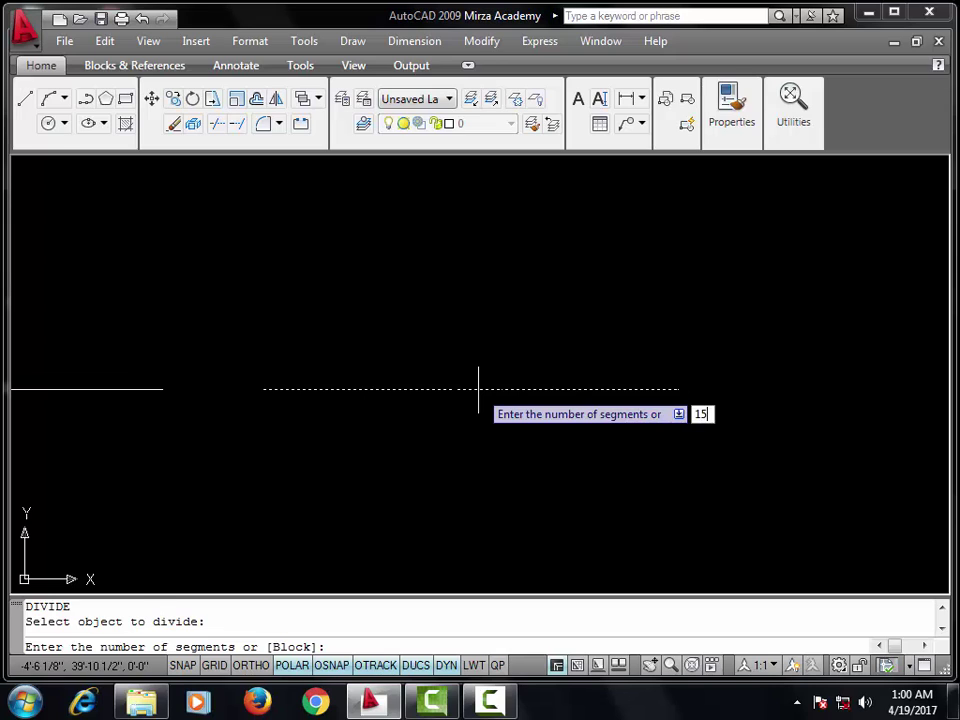
key("Return")
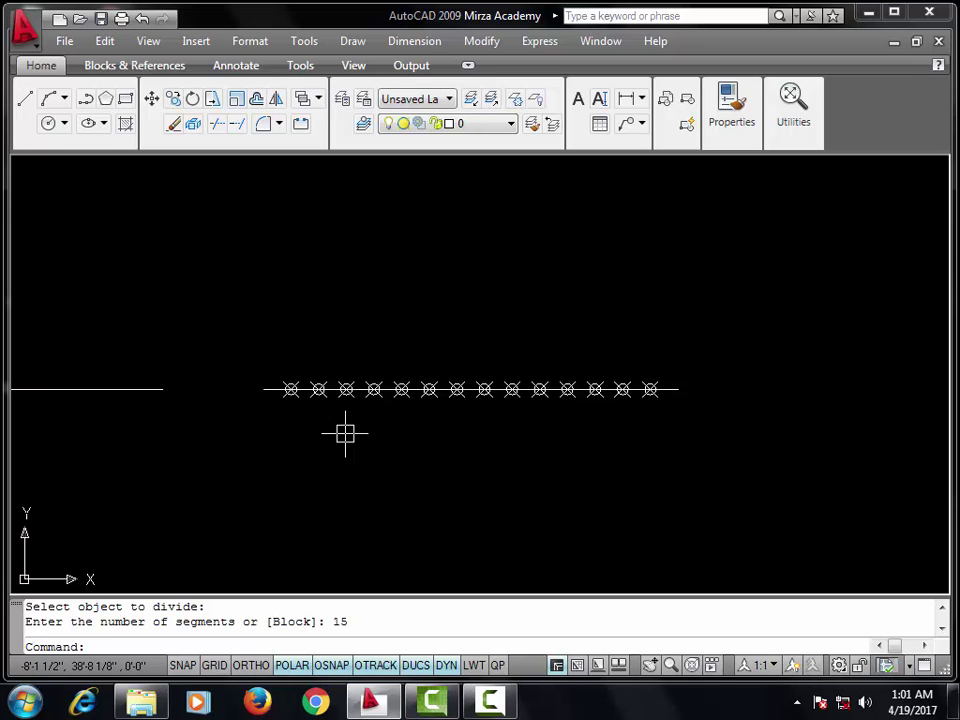
Step: Check the next command in the topic.dwg list and return to the Mirza Academy drawing
left_click(894, 42)
left_click(190, 580)
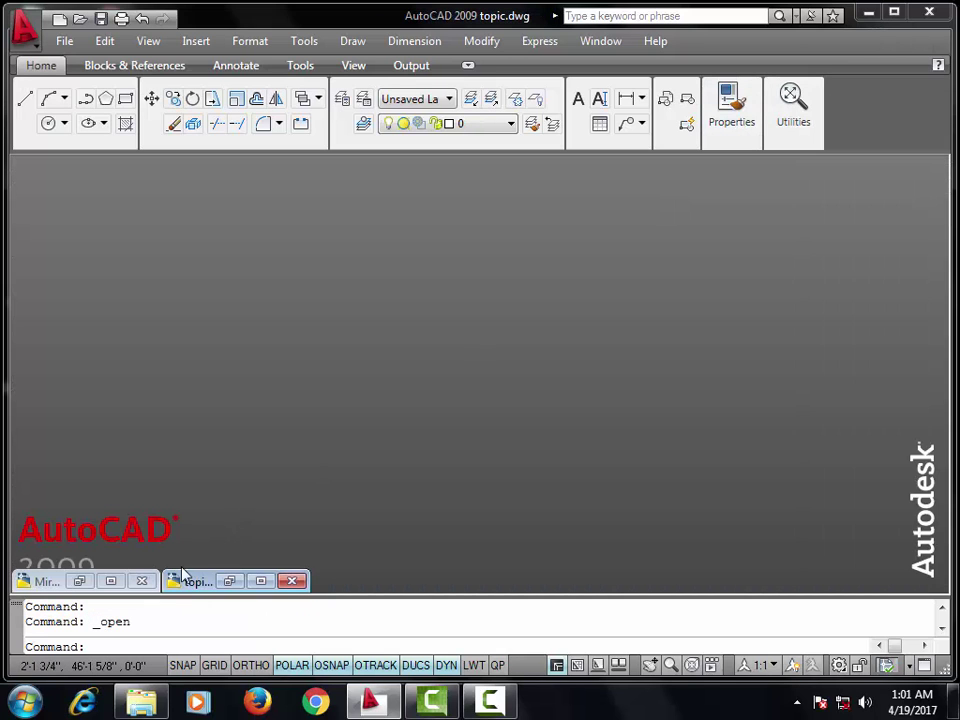
left_click(229, 581)
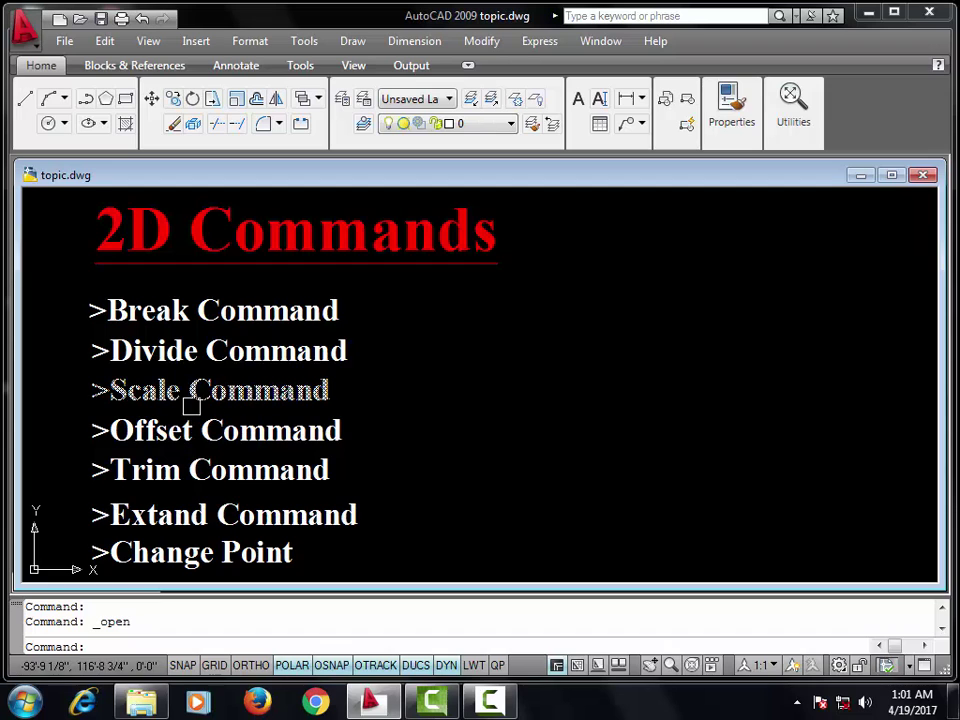
left_click(860, 176)
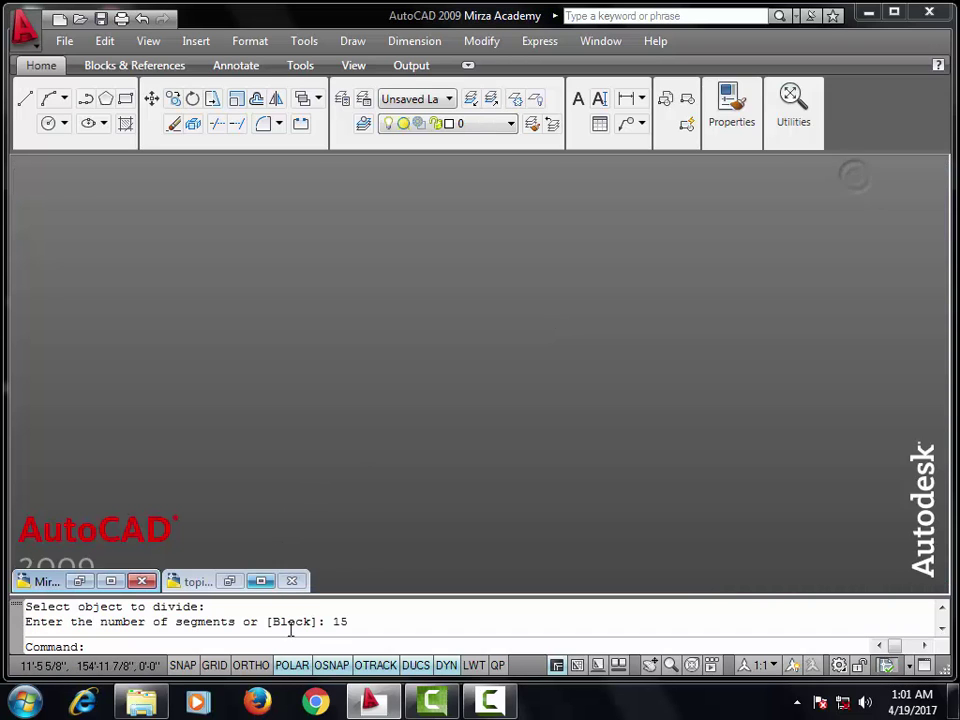
left_click(77, 582)
Step: Draw a 5' horizontal line in the empty area above the divided segments
scroll(461, 354, "down", 5)
middle_click_drag(461, 354, 467, 399)
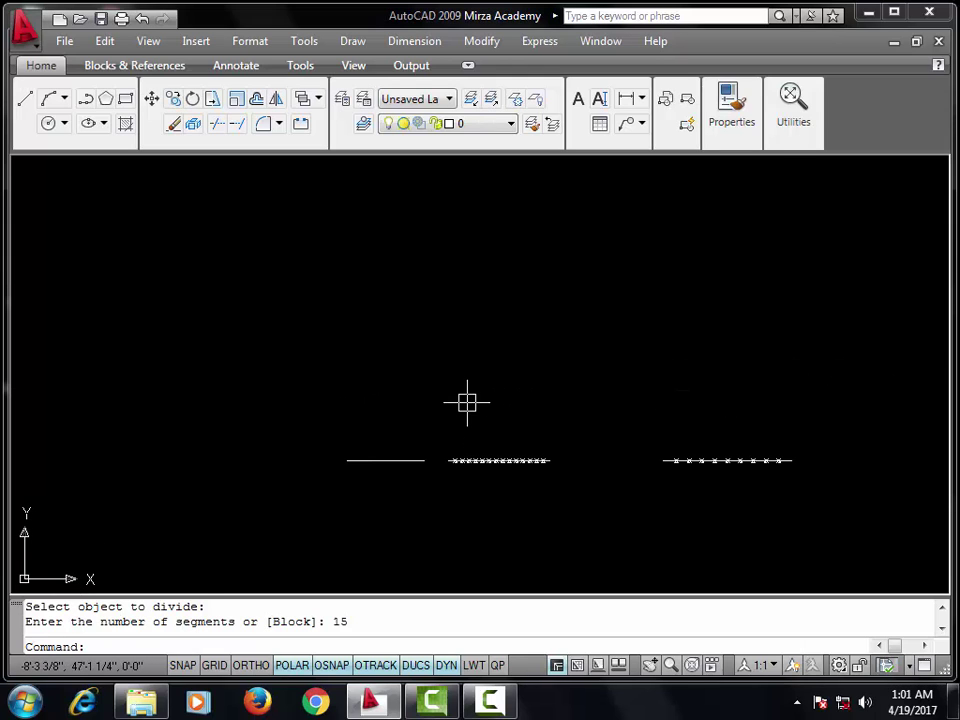
type("l")
key("Return")
scroll(467, 385, "up", 3)
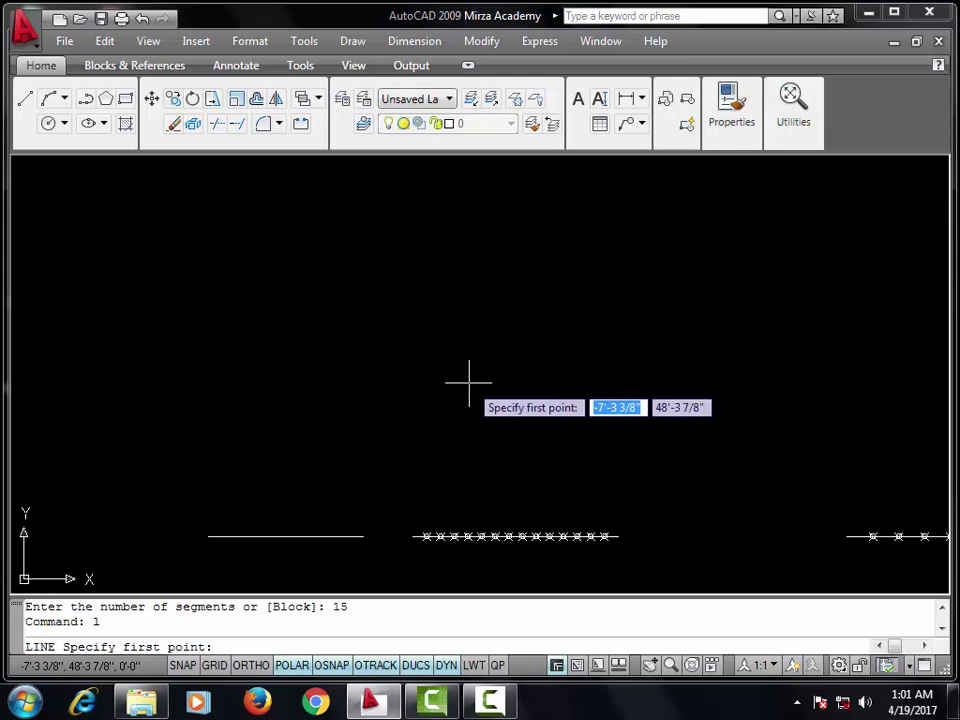
left_click(372, 354)
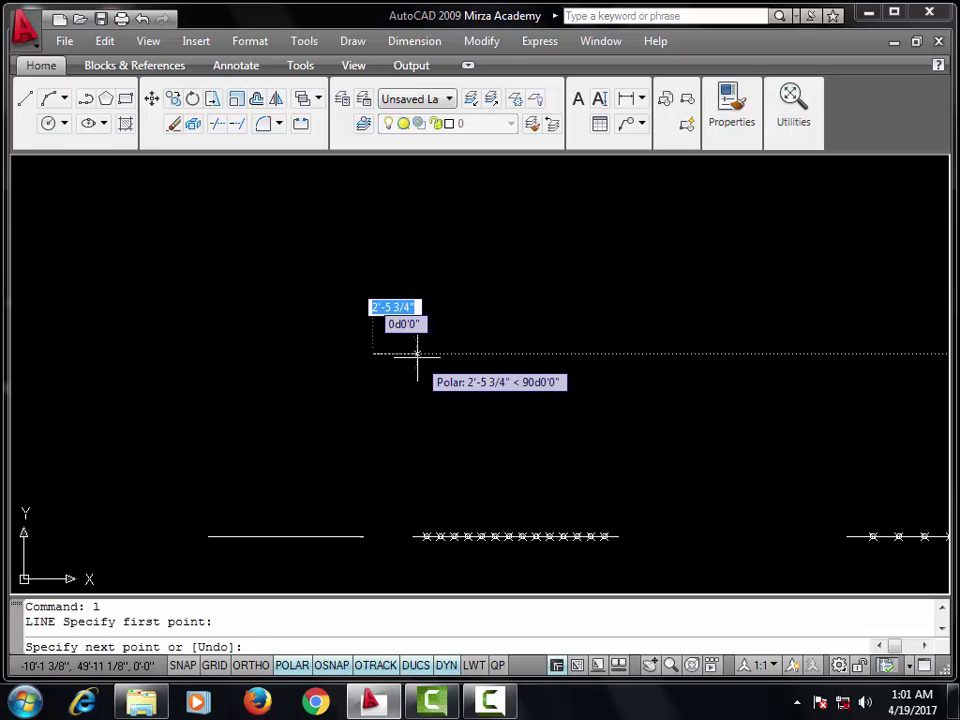
type("5")
key("Return")
key("Escape")
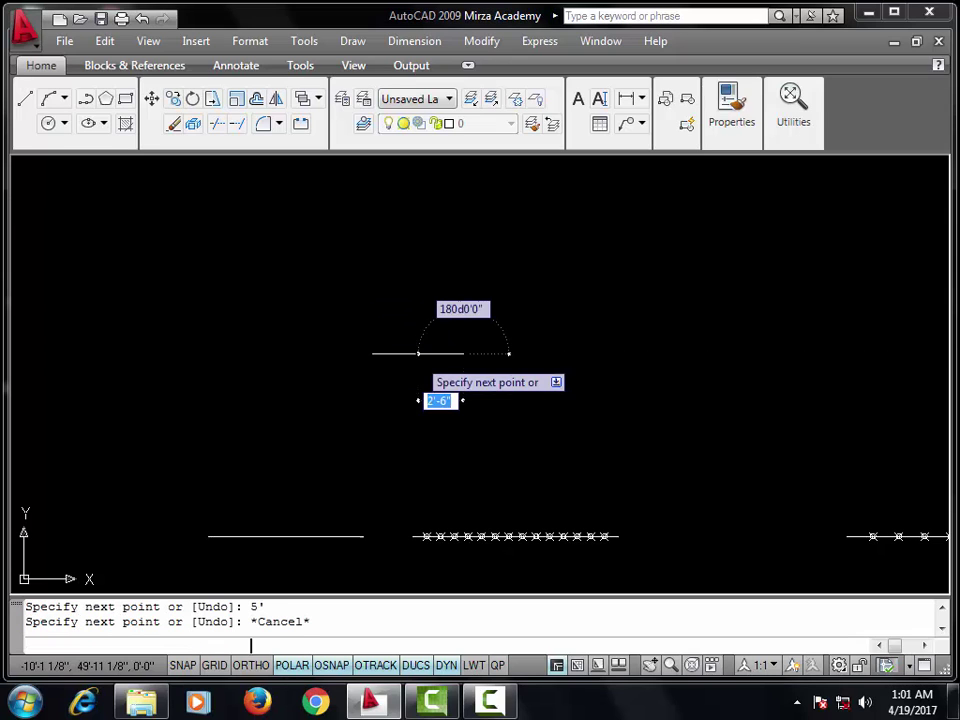
Step: Add a quick dimension to the new line, placing the dimension line just below it
scroll(435, 352, "up", 3)
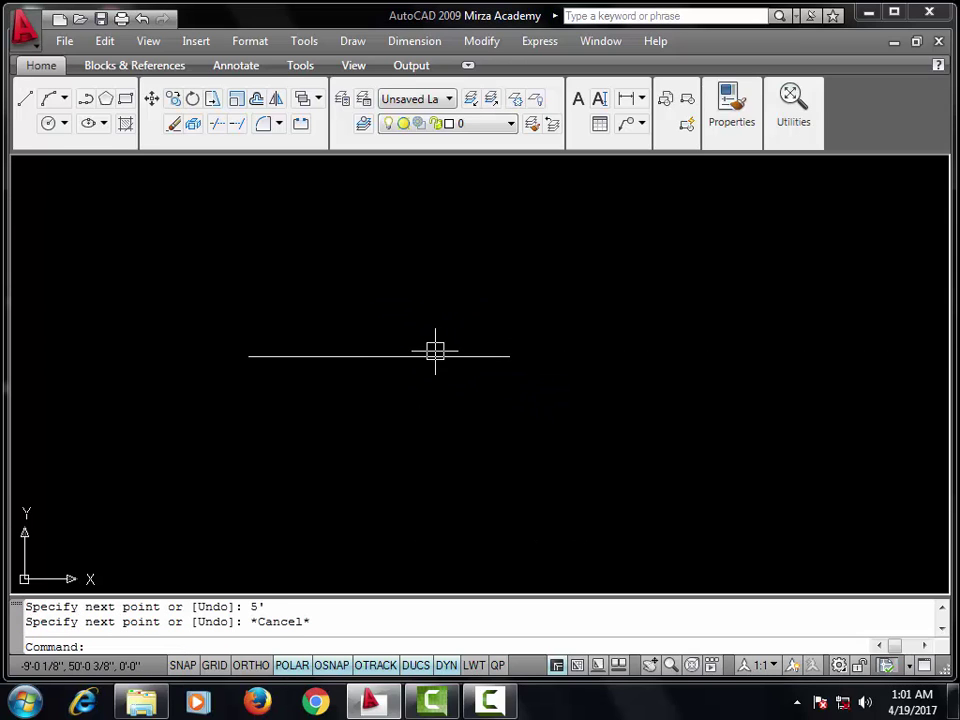
left_click(414, 41)
left_click(424, 68)
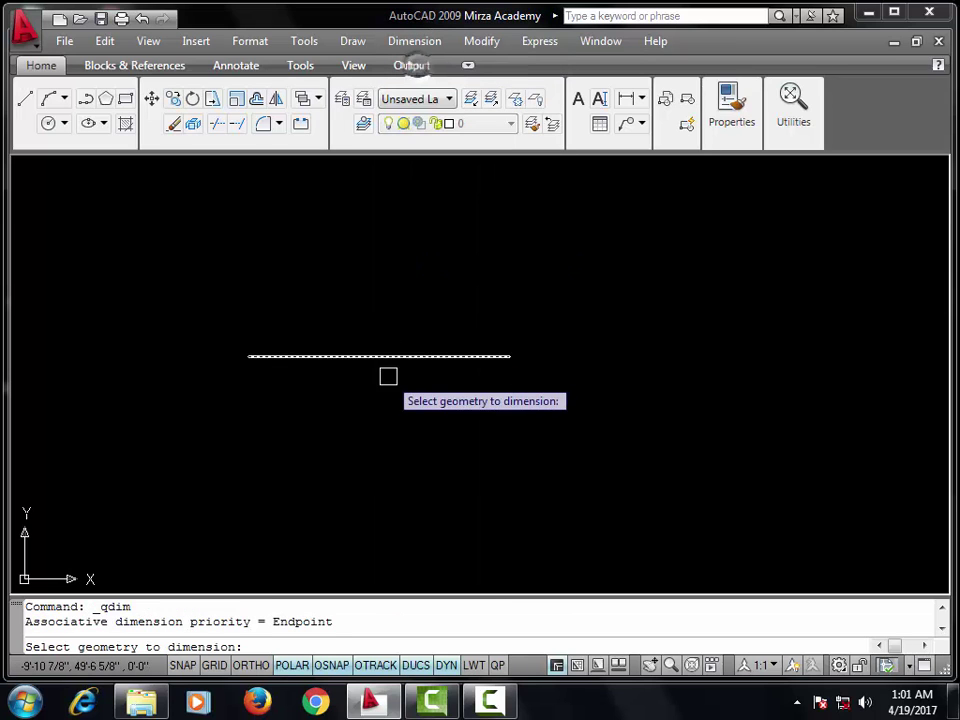
left_click(386, 356)
key("Return")
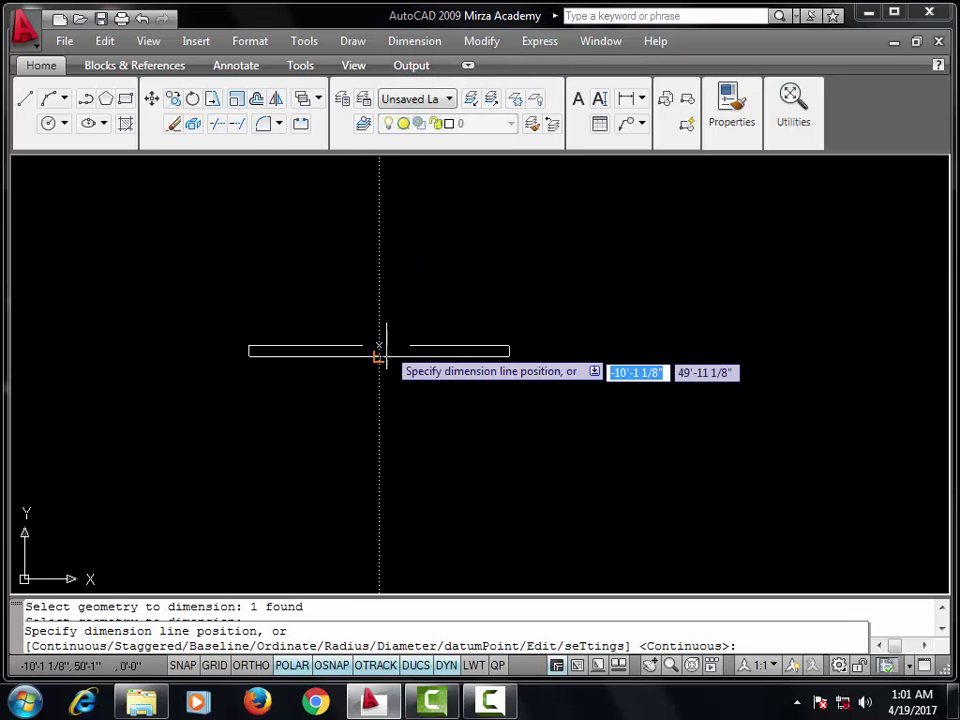
left_click(390, 403)
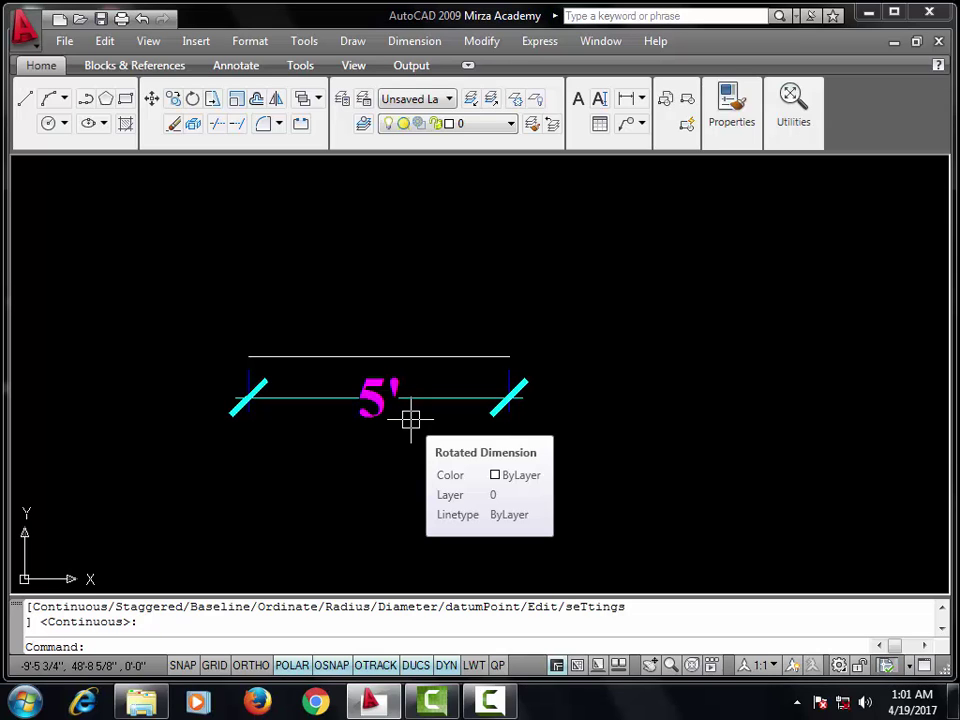
Step: Scale the 5' line by a factor of 2, using a base point above and beyond its right end
middle_click_drag(418, 428, 389, 423)
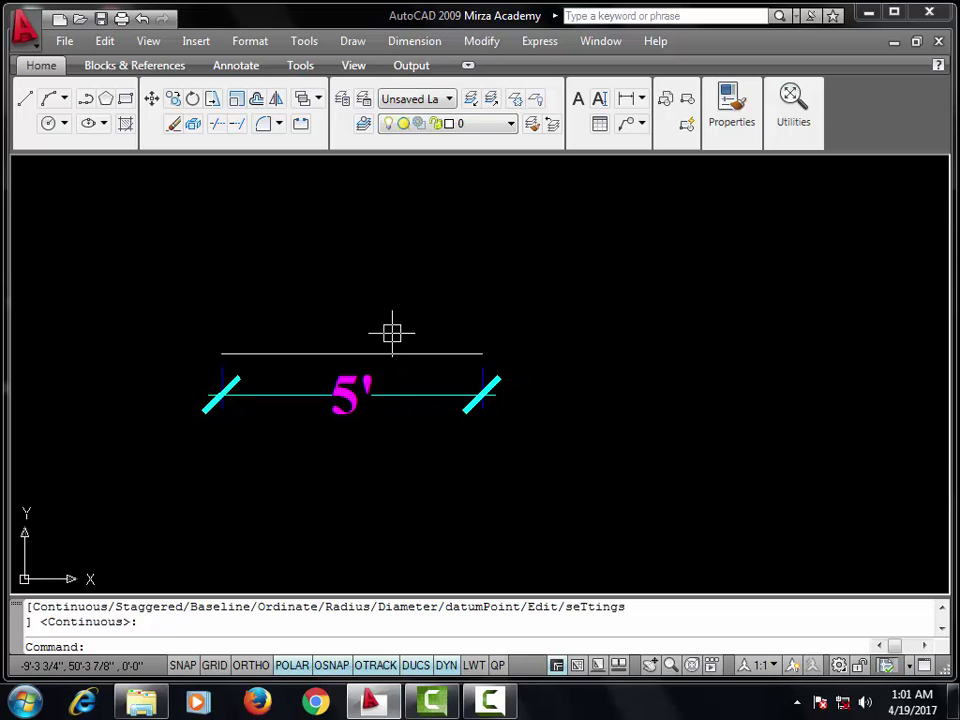
type("sc")
key("Return")
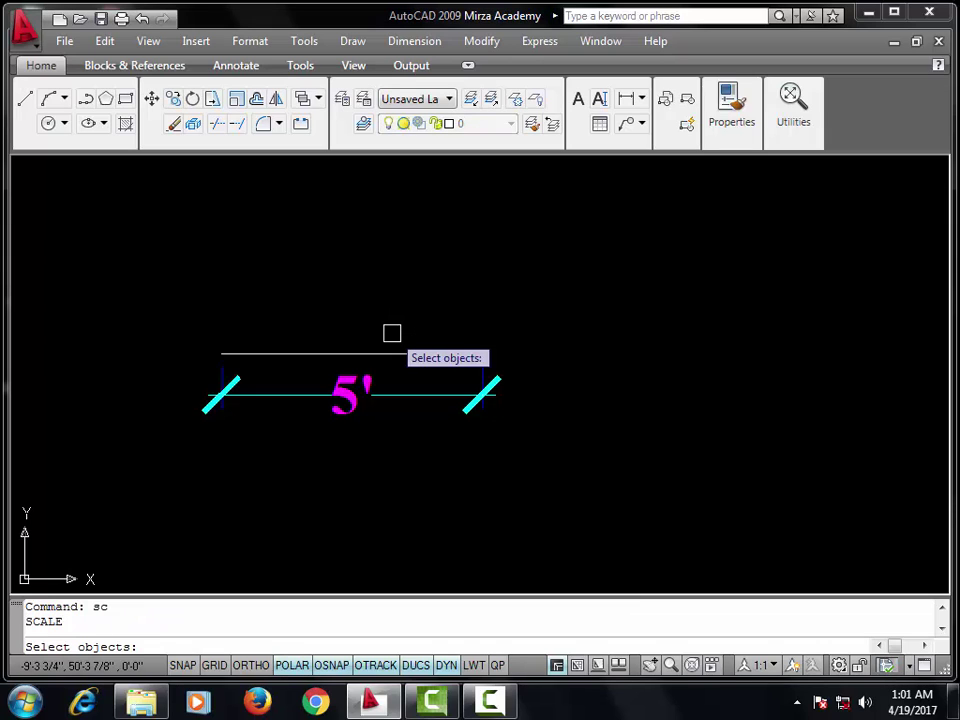
left_click(418, 351)
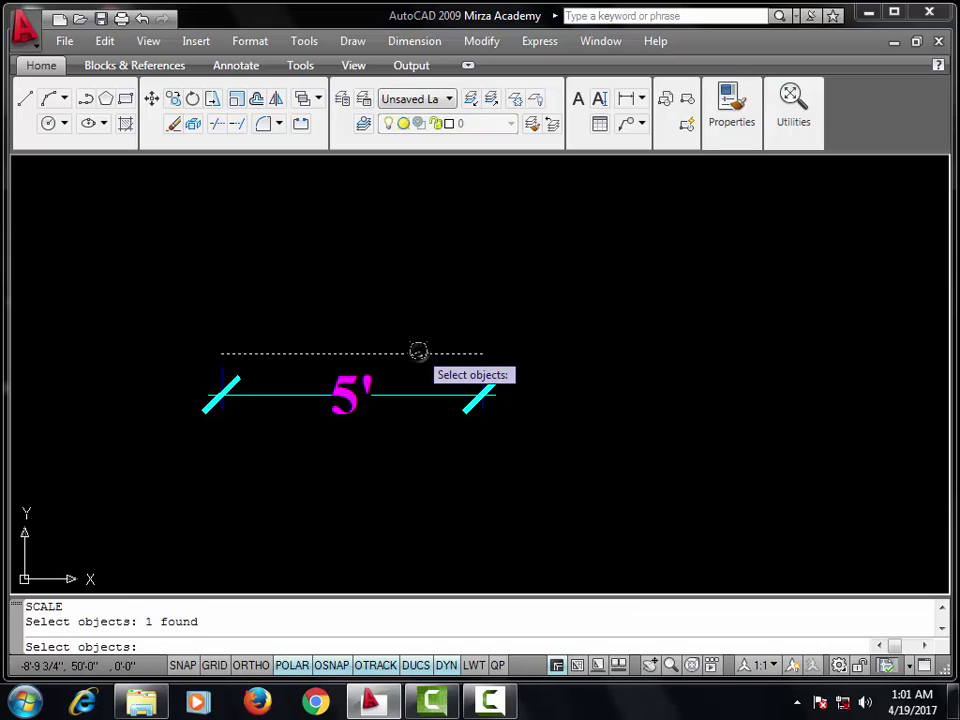
key("Return")
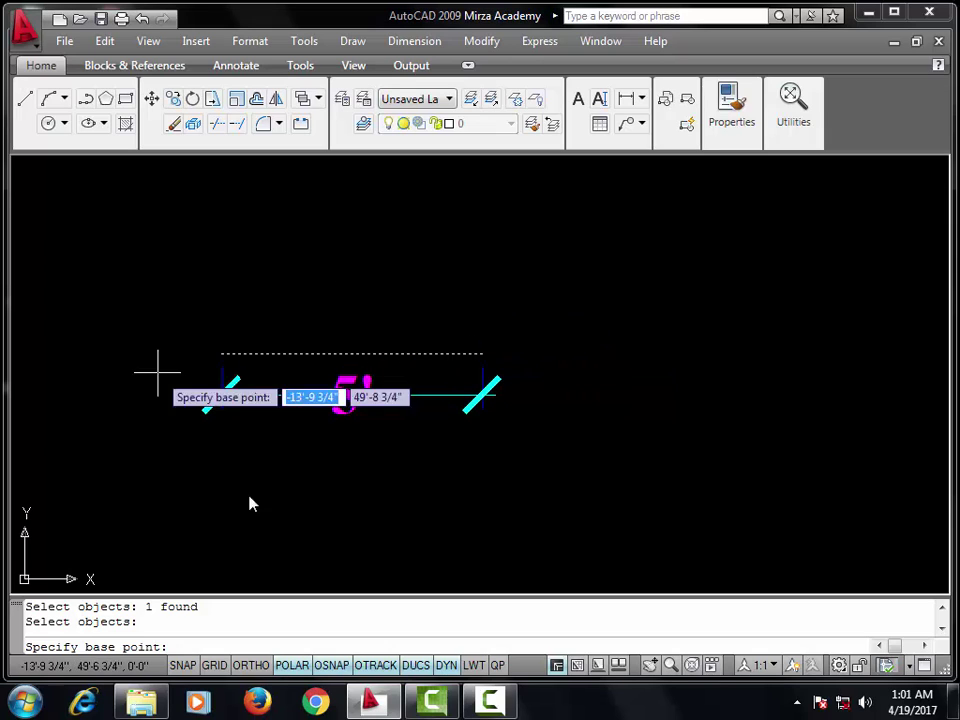
scroll(215, 345, "down", 4)
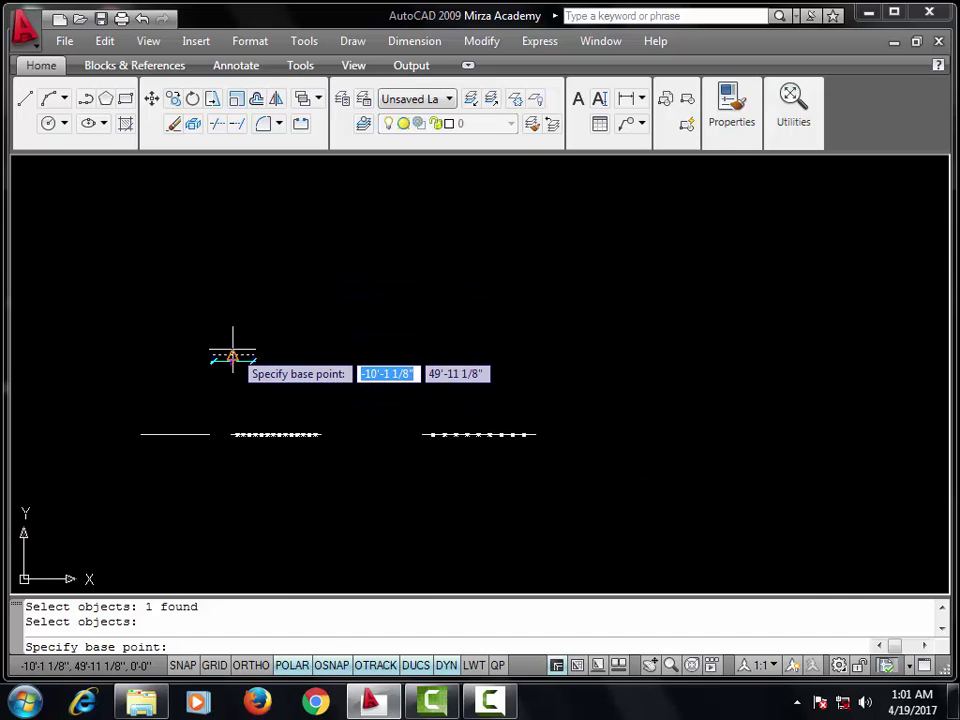
scroll(233, 350, "up", 4)
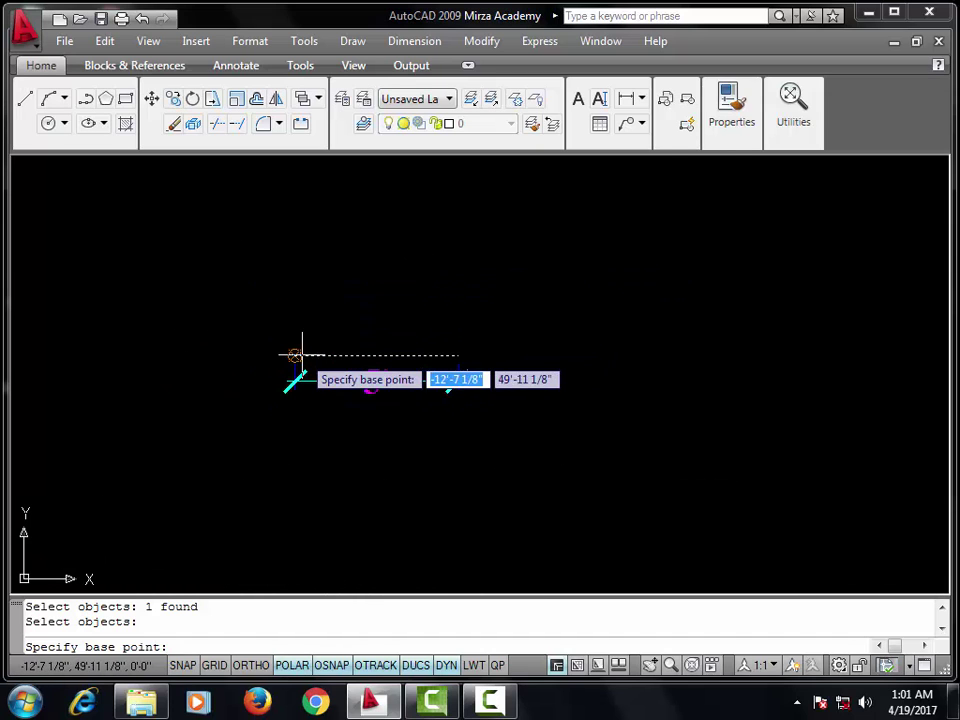
left_click(626, 317)
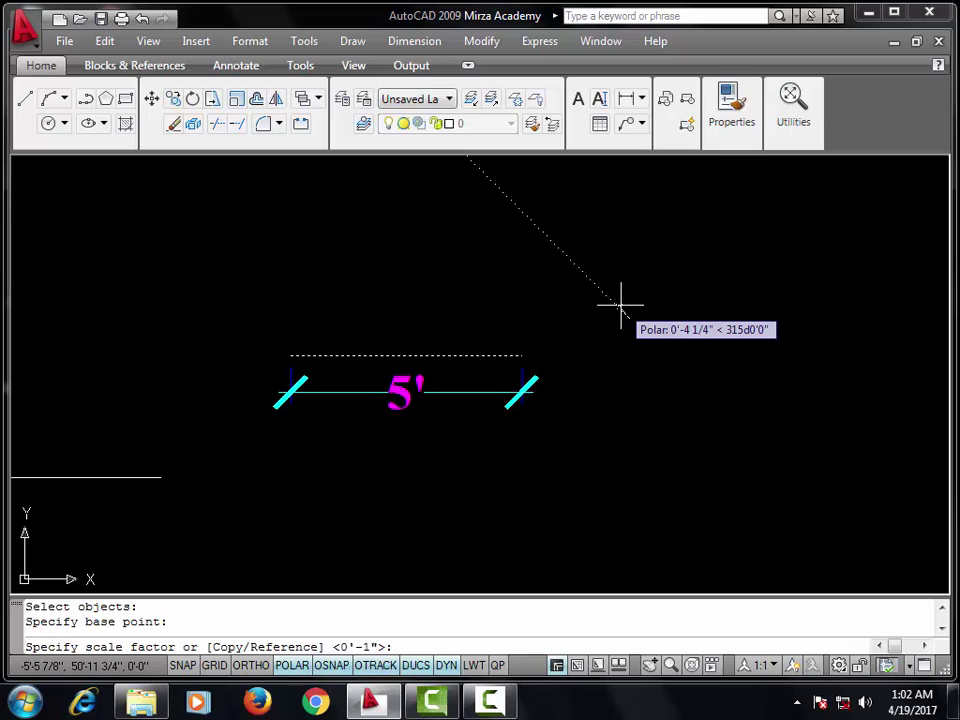
type("2")
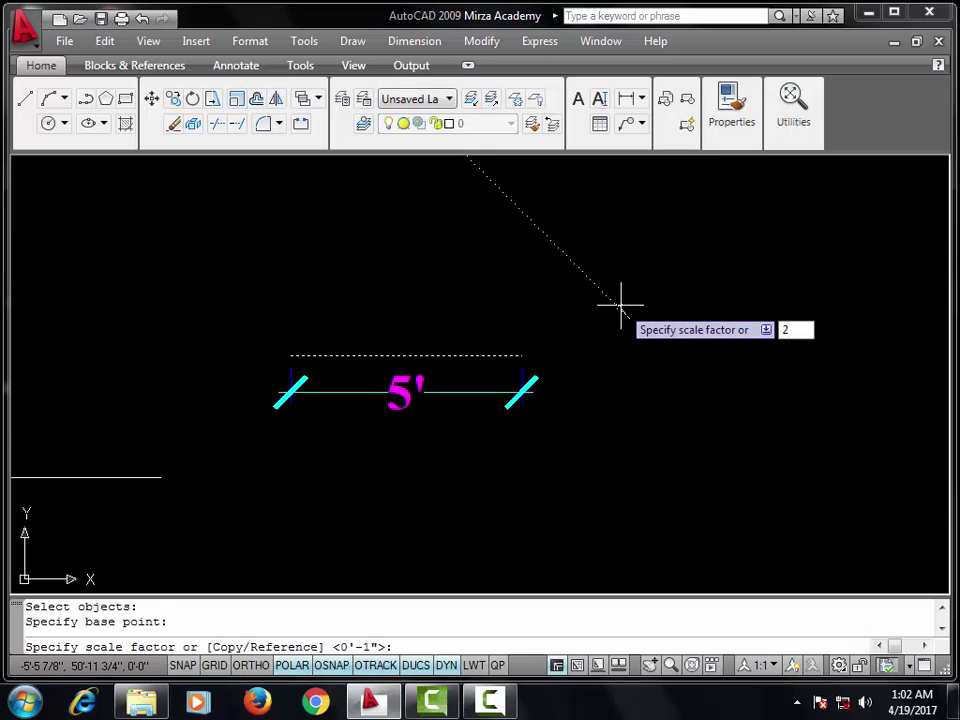
key("Return")
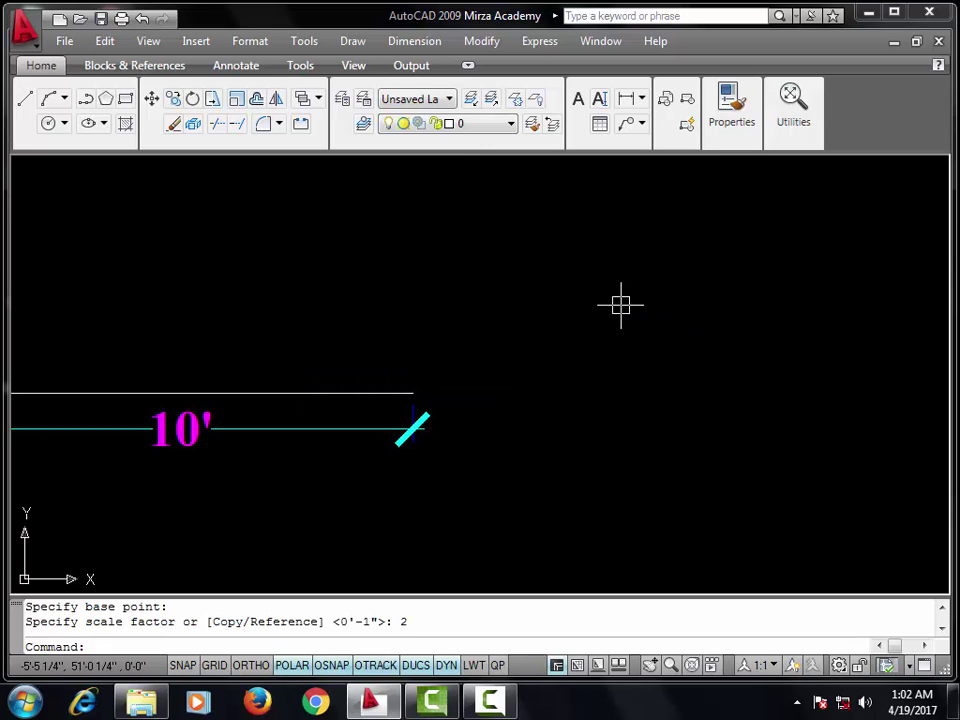
Step: Dismiss the Windows color scheme prompt without choosing an option and bring the whole dimensioned line back into view
scroll(564, 283, "down", 4)
scroll(436, 354, "up", 3)
scroll(436, 354, "up", 2)
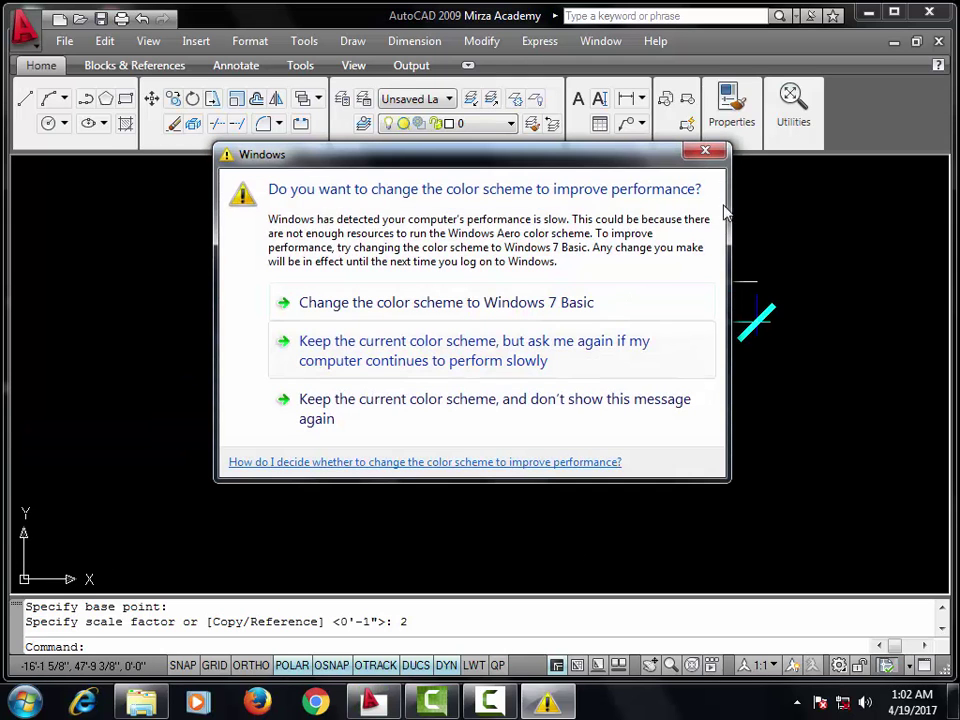
left_click(705, 150)
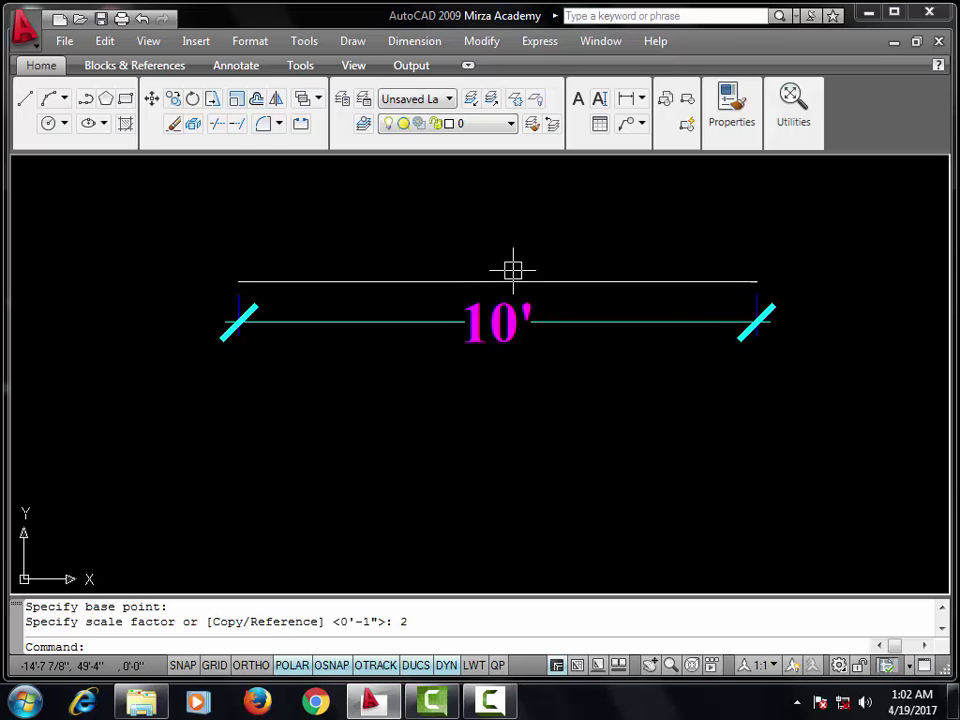
middle_click_drag(514, 268, 486, 288)
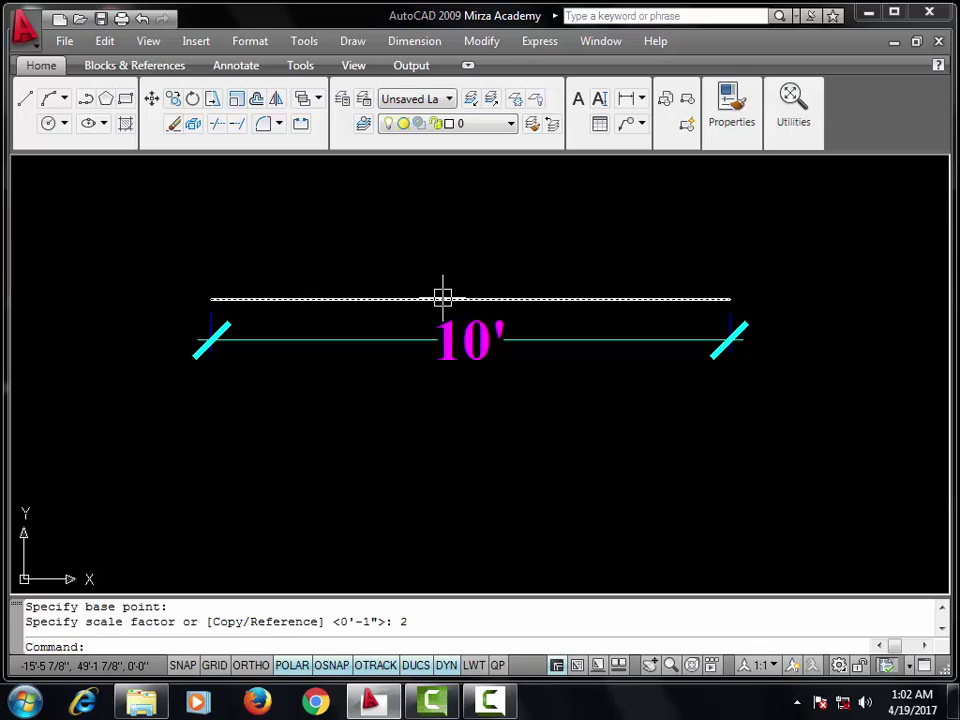
Step: Scale the dimensioned line again by a factor of 2 from a base point to its upper right
type("sc")
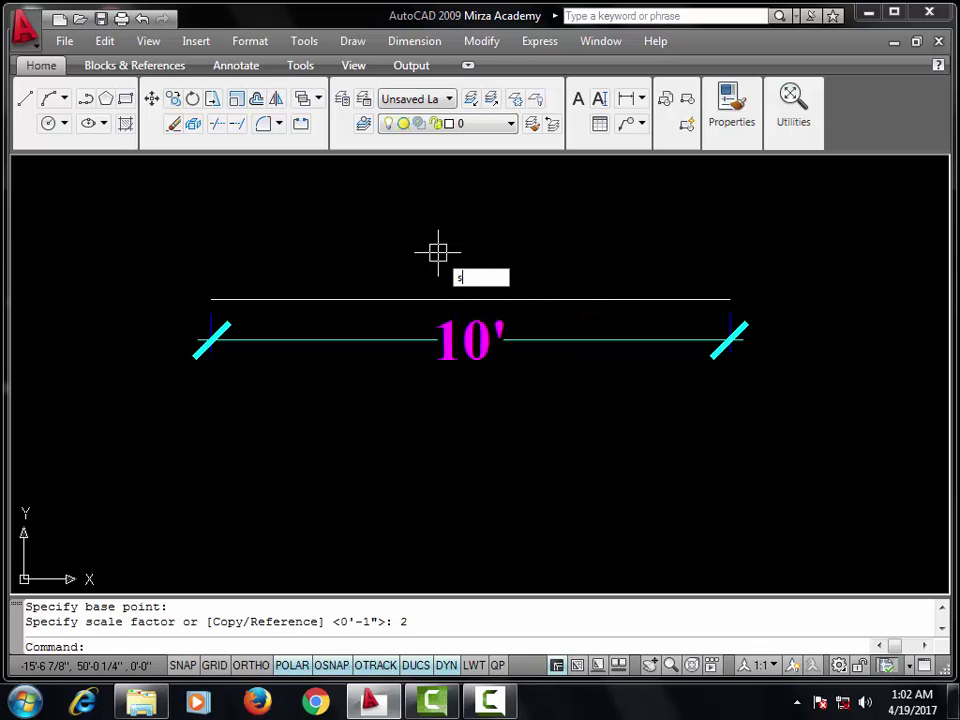
key("Return")
left_click(418, 298)
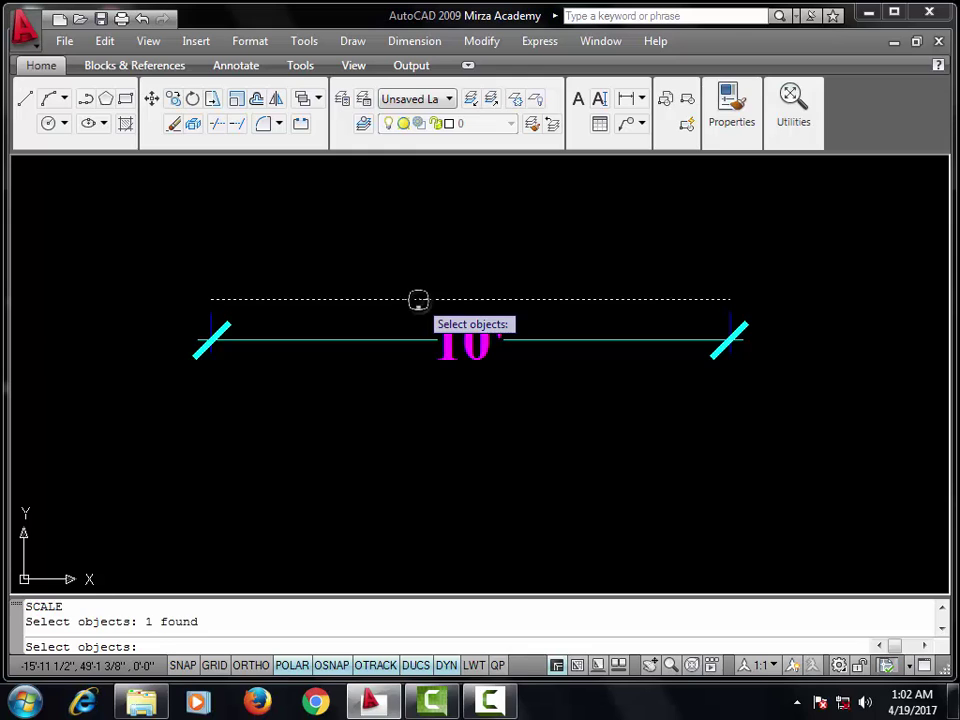
key("Return")
scroll(418, 298, "down", 4)
left_click(619, 260)
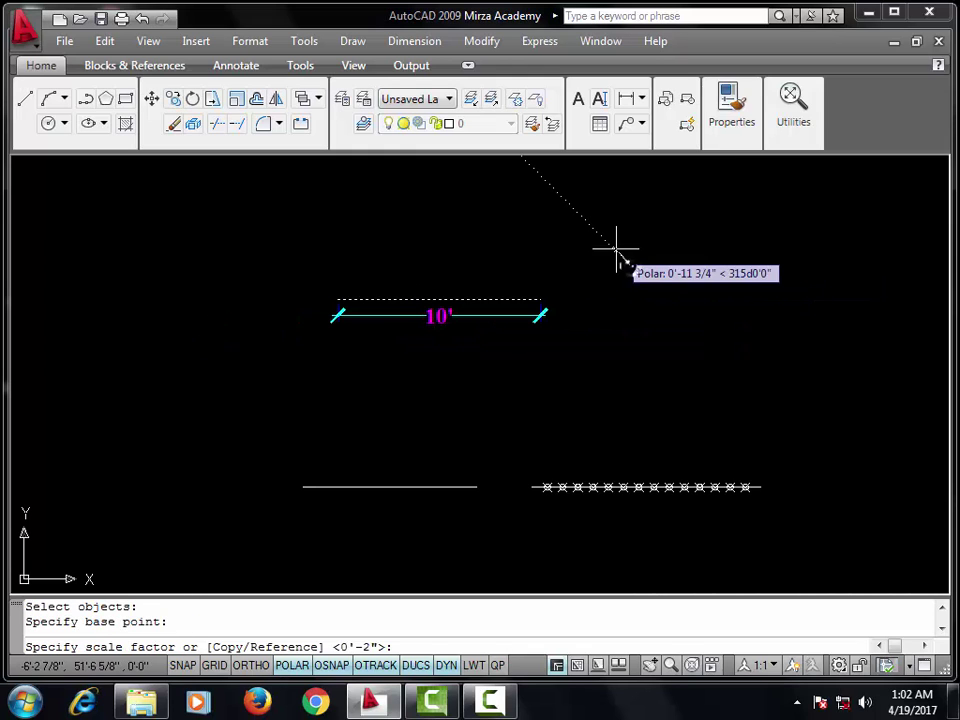
type("2")
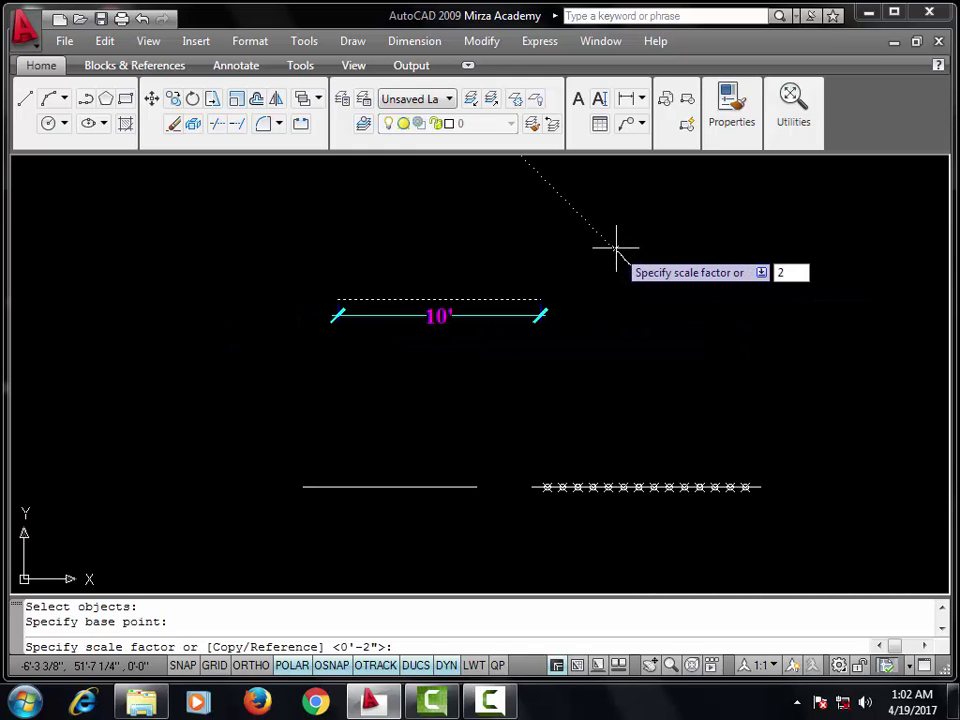
key("Return")
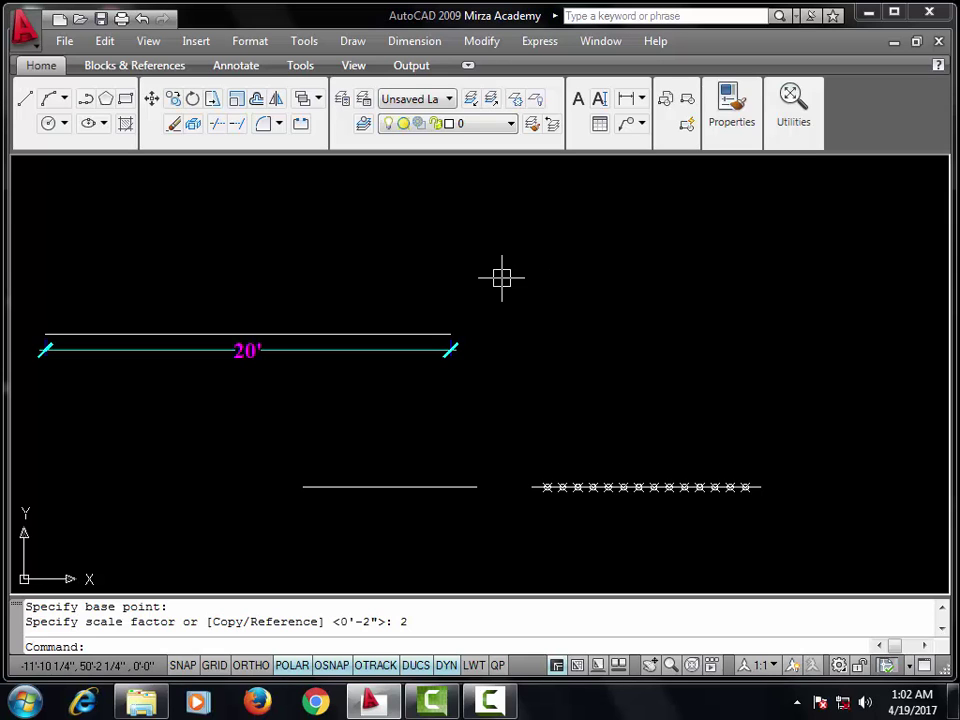
Step: Scale the 20' line by a factor of .5, picking a base point in the empty area just above it
middle_click_drag(501, 276, 648, 266)
middle_click_drag(219, 345, 300, 347)
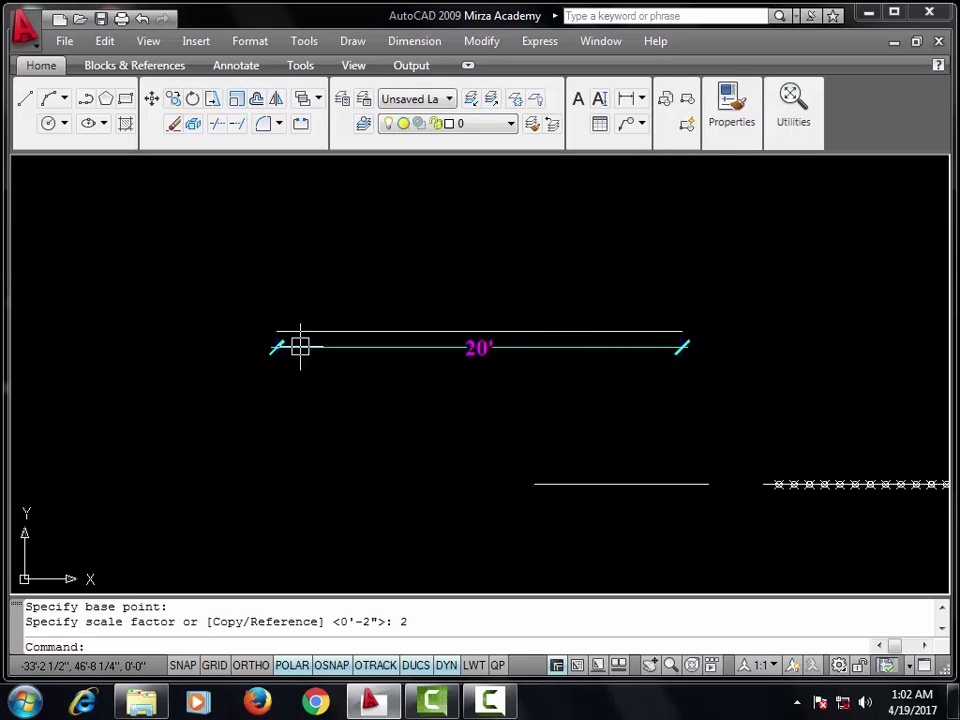
scroll(305, 345, "up", 1)
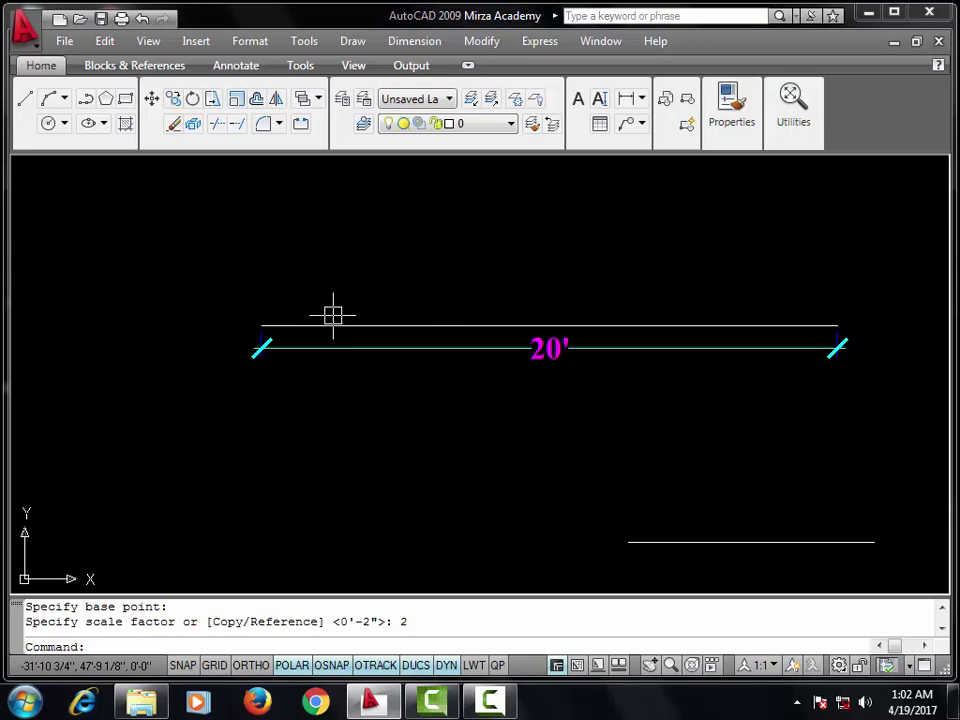
type("sc")
key("Return")
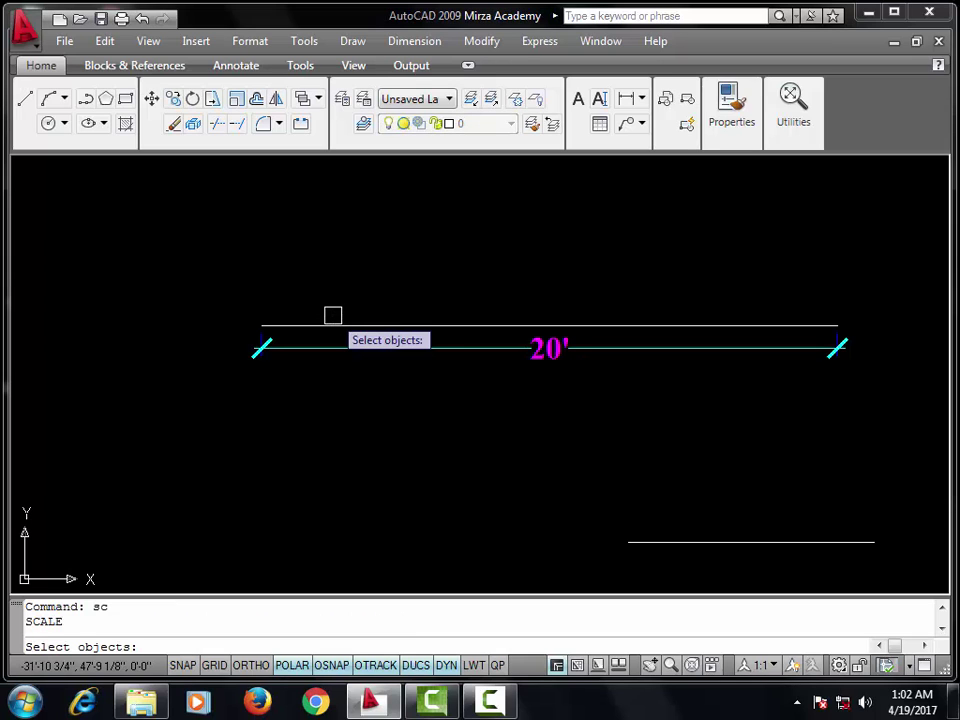
left_click(348, 325)
key("Return")
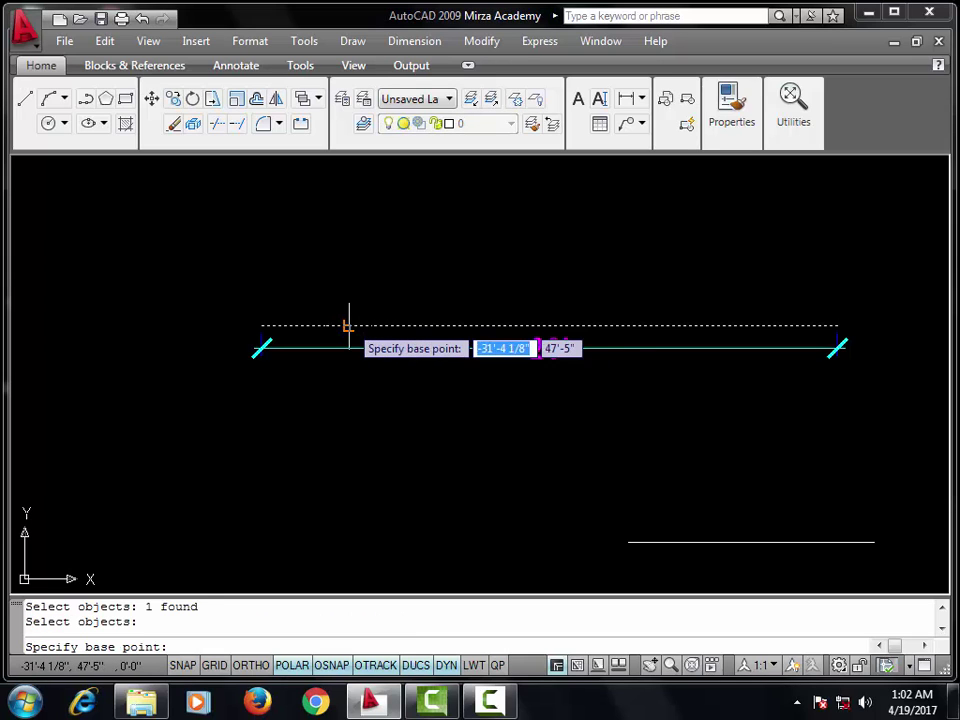
left_click(467, 274)
scroll(450, 266, "down", 4)
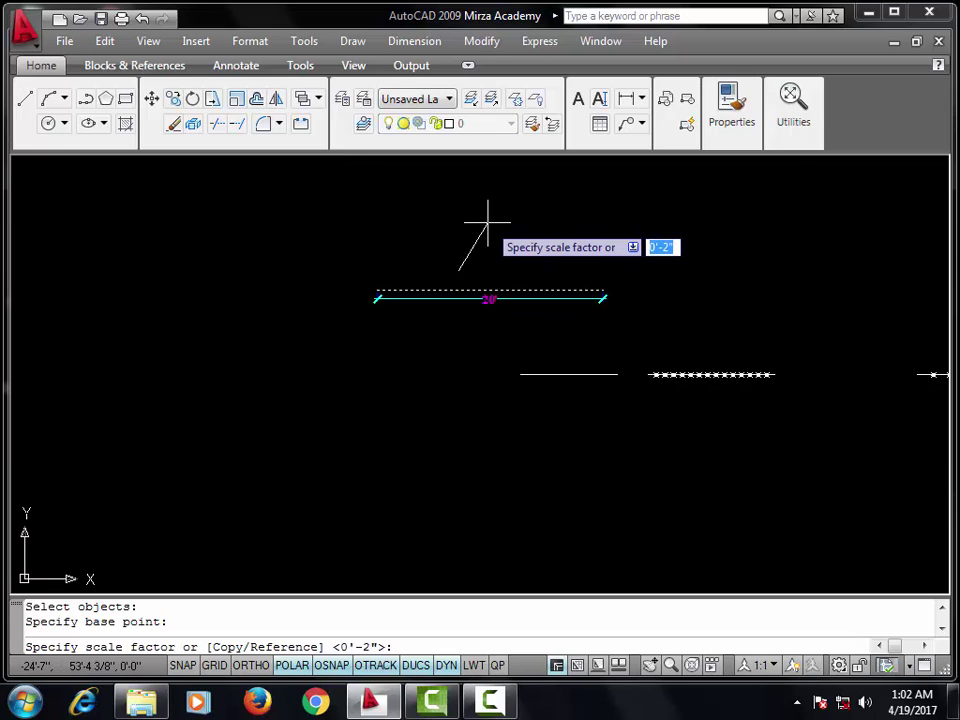
scroll(488, 224, "up", 2)
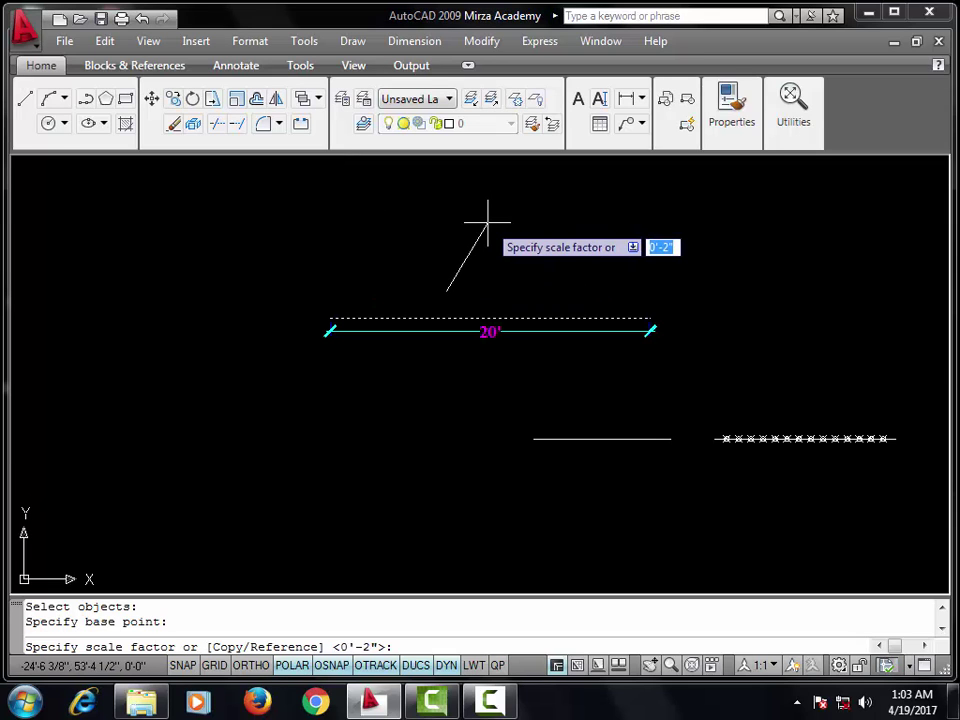
type(".5")
key("Return")
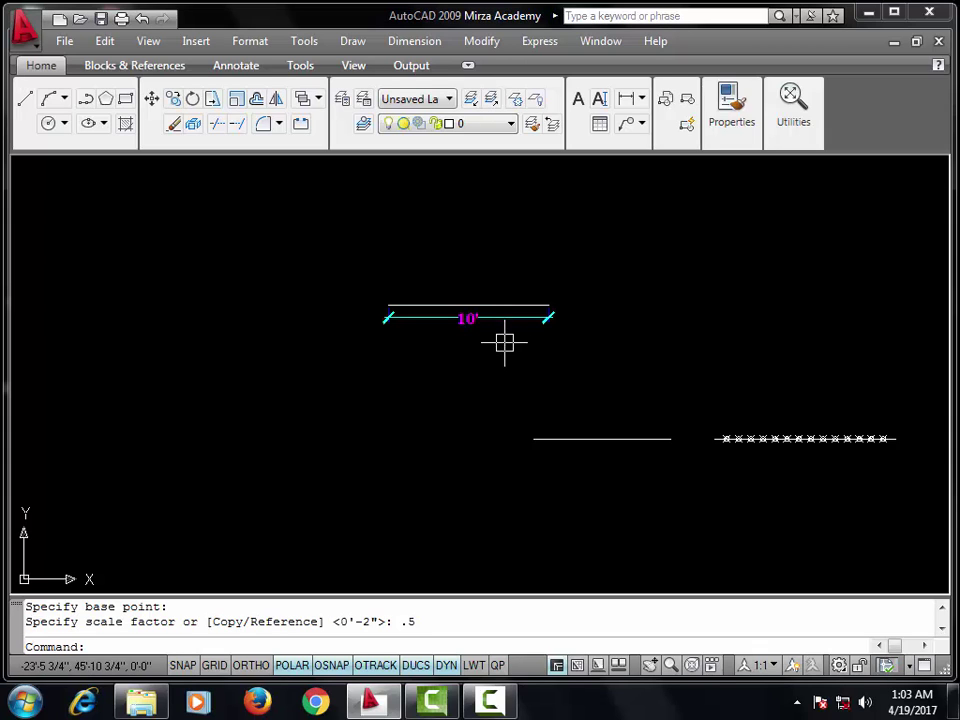
Step: Scale the shortened line by a factor of .25 from a base point just above it
scroll(484, 317, "up", 5)
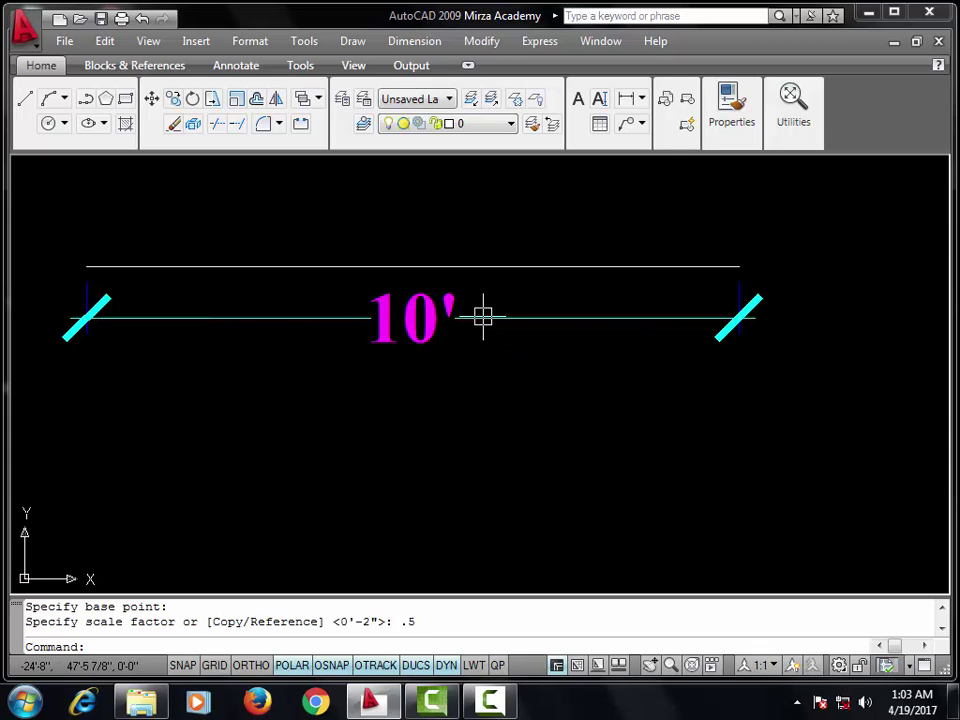
type("sc")
key("Return")
left_click(484, 261)
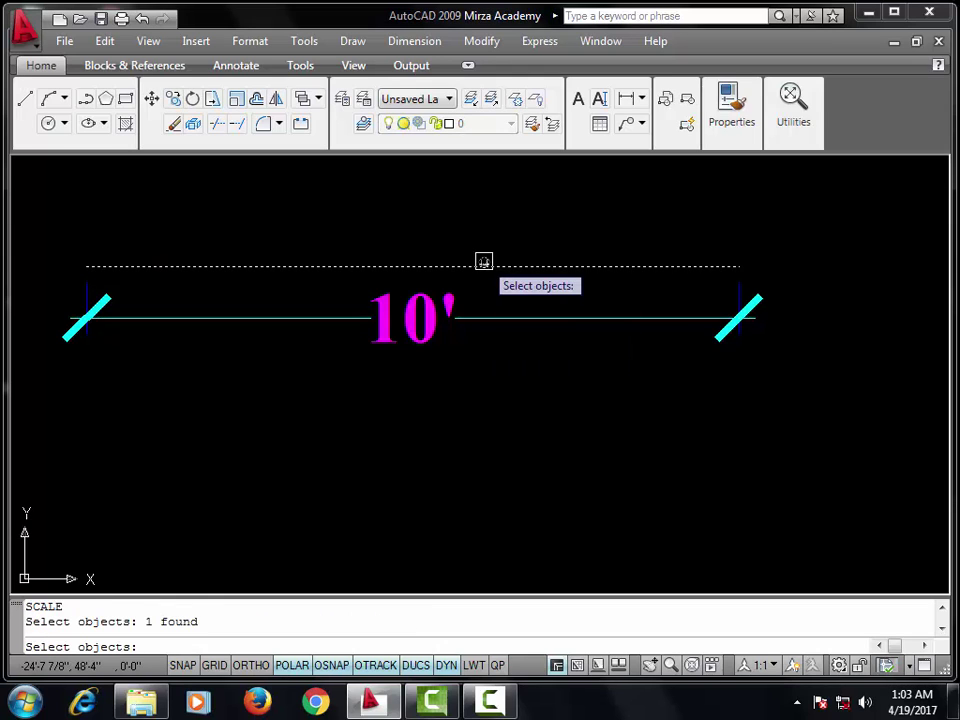
key("Return")
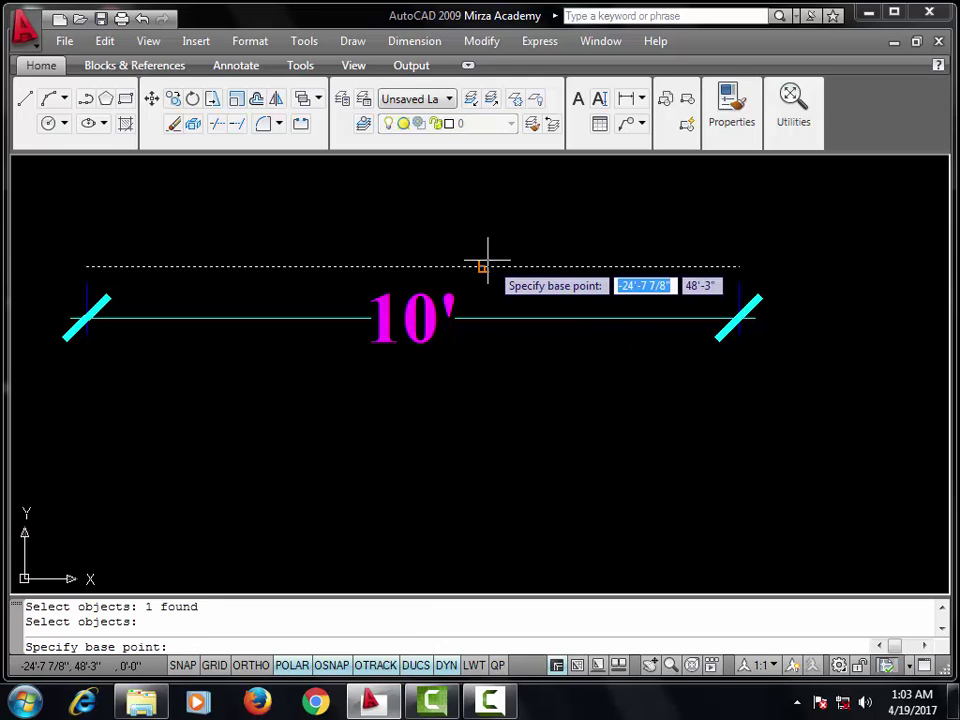
left_click(474, 218)
type(".25")
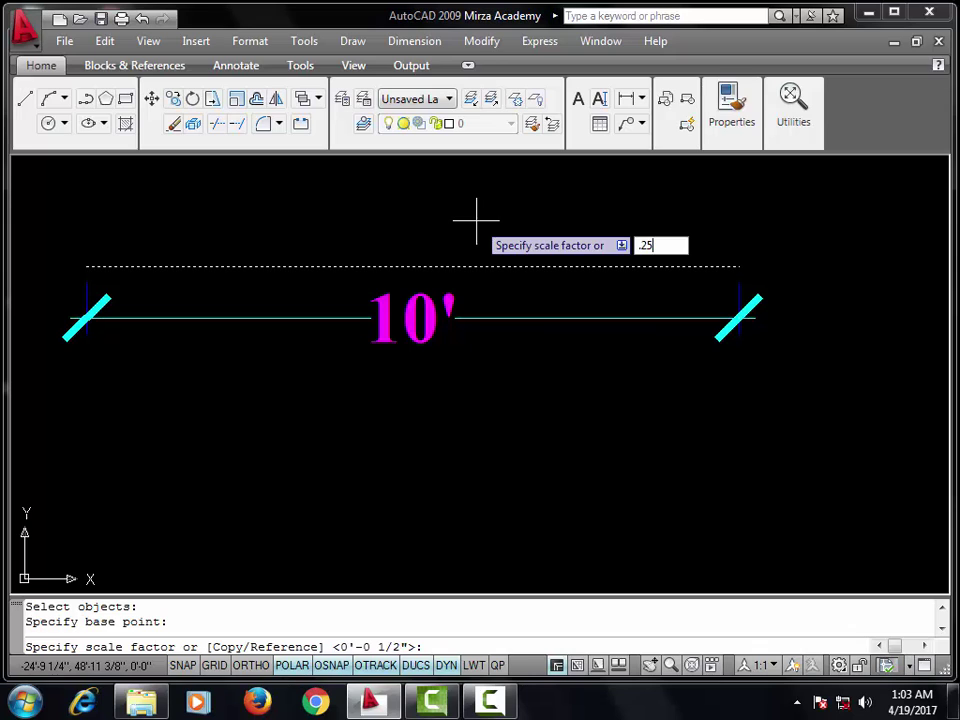
key("Return")
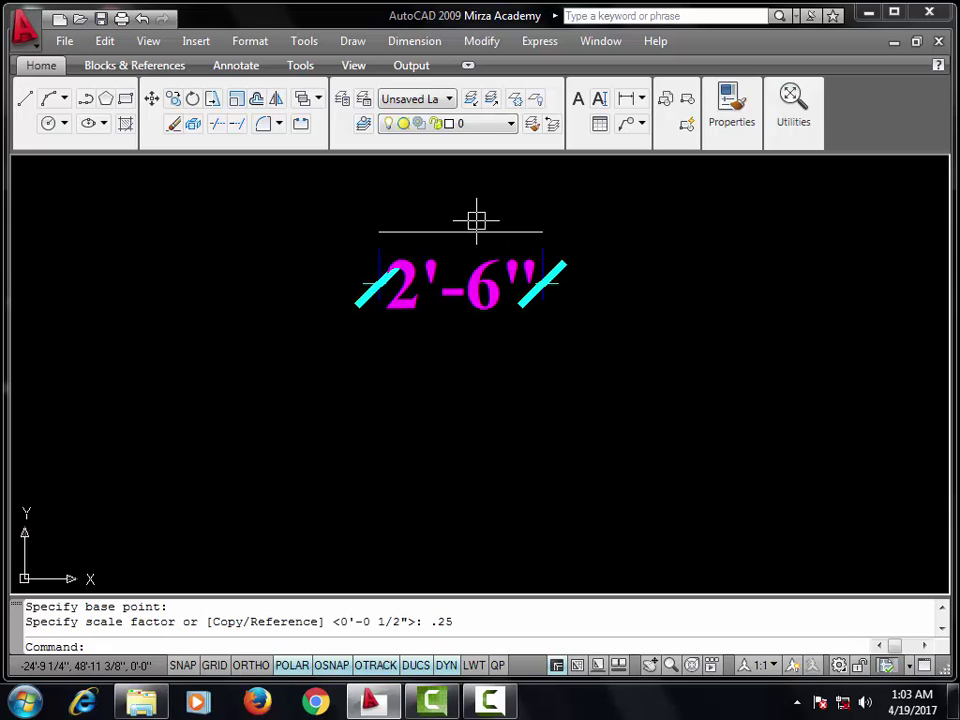
Step: Inspect the scaled line and close the Windows color scheme prompt without changing the scheme
middle_click_drag(523, 236, 508, 276)
scroll(472, 299, "up", 3)
scroll(463, 290, "down", 4)
scroll(460, 288, "up", 1)
mouse_move(460, 288)
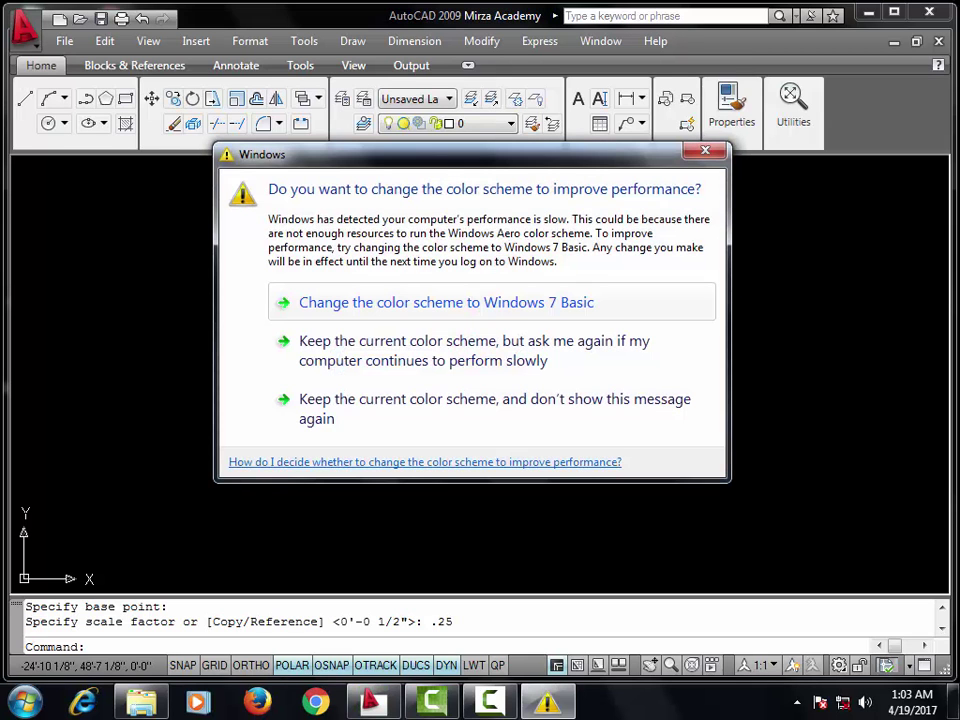
left_click(704, 150)
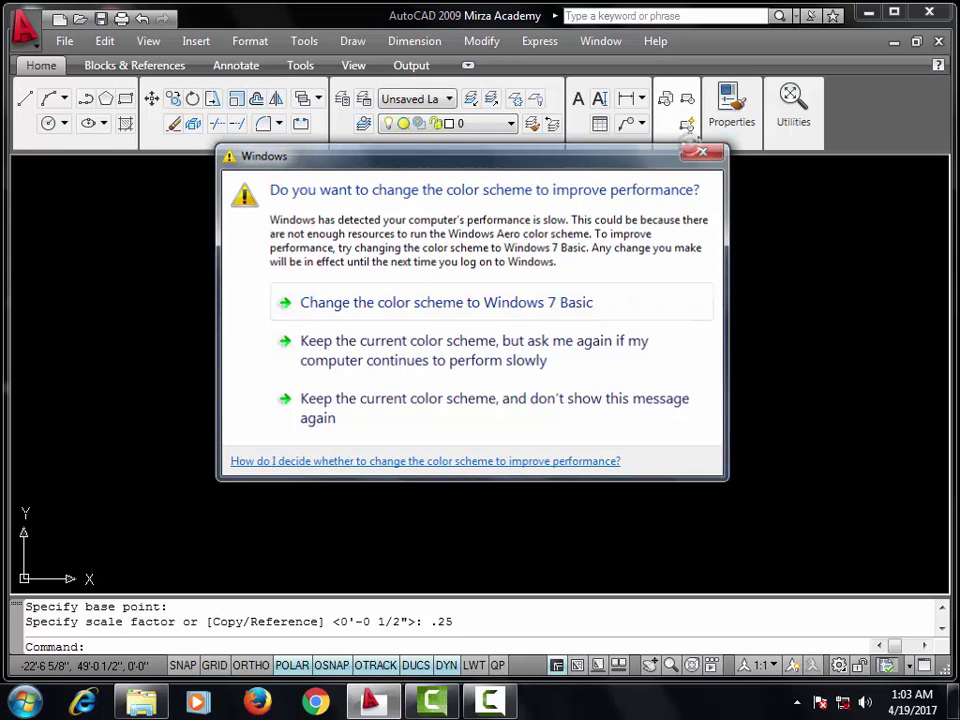
Step: Offset the long horizontal line by 2' to create a parallel copy above it
scroll(334, 379, "down", 3)
mouse_move(334, 379)
middle_mouse_down()
mouse_move(414, 298)
mouse_move(333, 291)
middle_mouse_up()
scroll(472, 445, "up", 2)
mouse_move(465, 435)
middle_mouse_down()
mouse_move(394, 469)
mouse_move(386, 456)
middle_mouse_up()
scroll(395, 447, "up", 1)
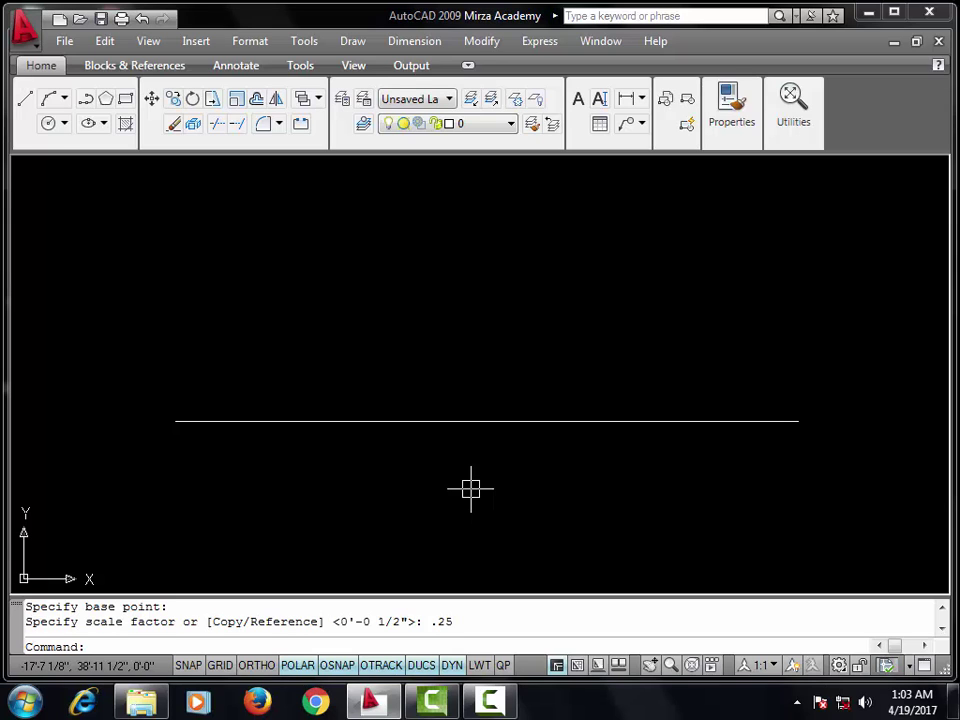
type("o")
key("Return")
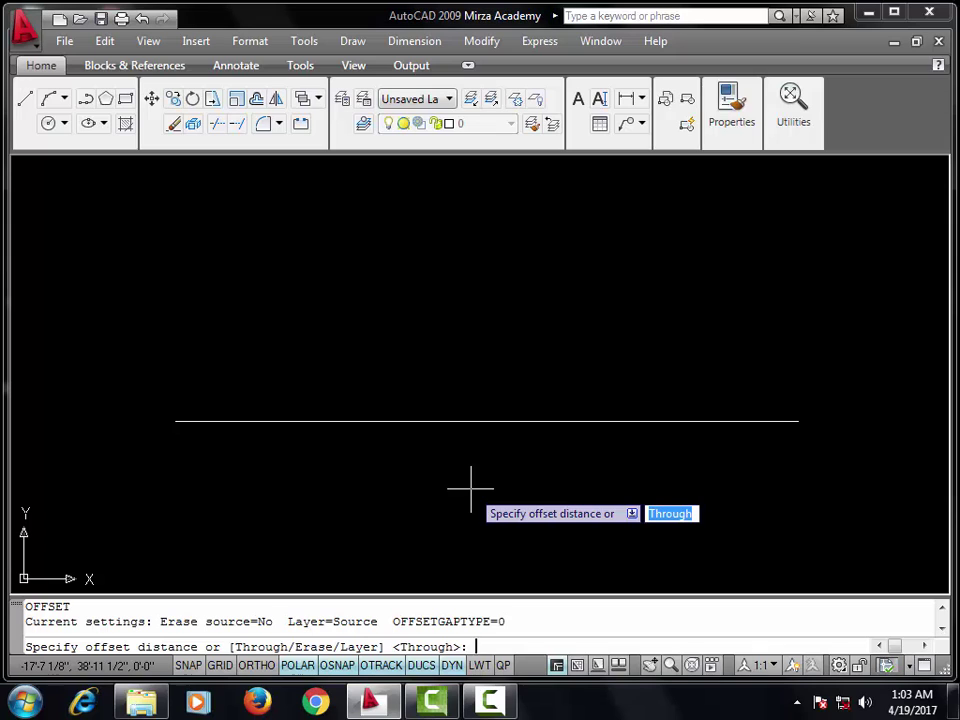
type("2")
key("Return")
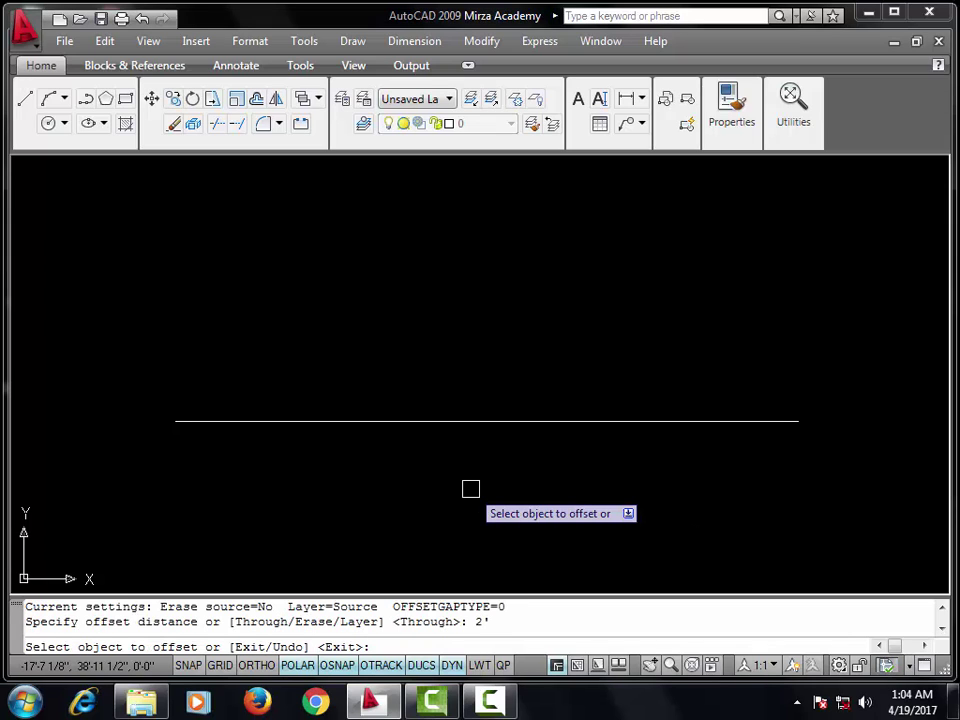
left_click(491, 419)
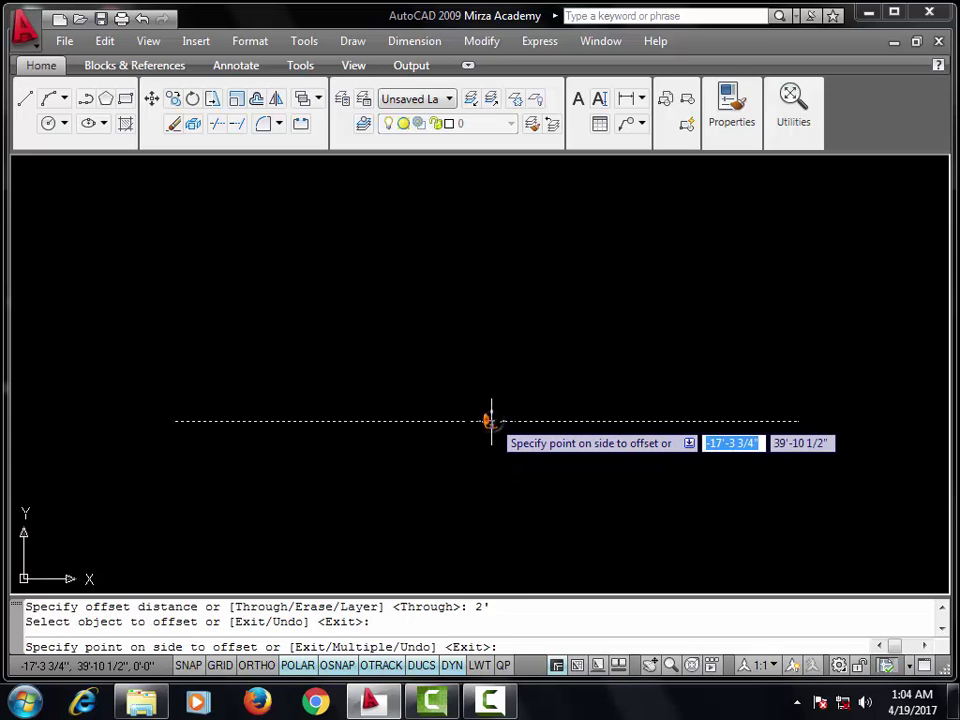
left_click(505, 286)
Step: Offset the original long line downward at the same 2' distance
scroll(505, 287, "down", 4)
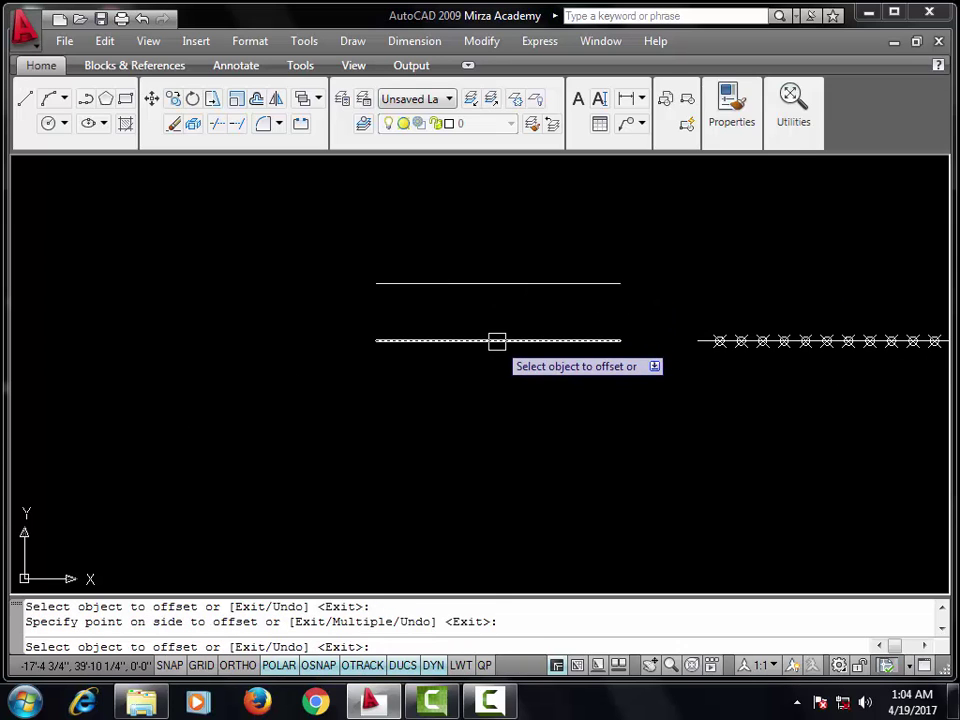
left_click(497, 341)
left_click(478, 502)
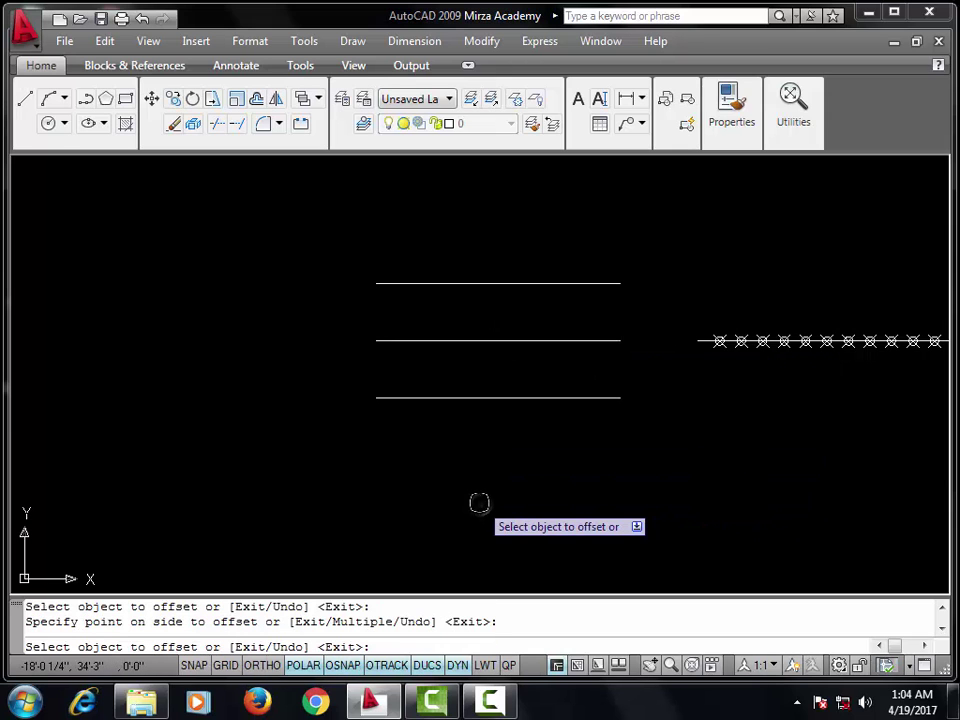
Step: Offset each new topmost long line upward by 2' to add four more parallel copies
middle_click_drag(479, 502, 420, 591)
scroll(386, 429, "up", 3)
middle_click_drag(386, 429, 377, 537)
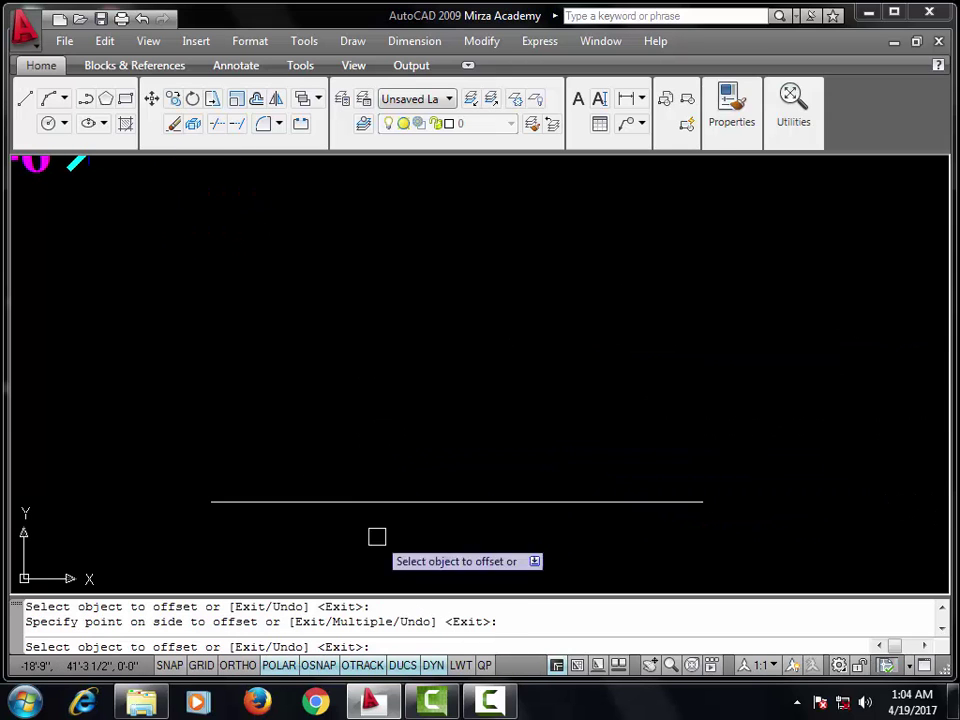
left_click(386, 486)
left_click(376, 501)
left_click(377, 385)
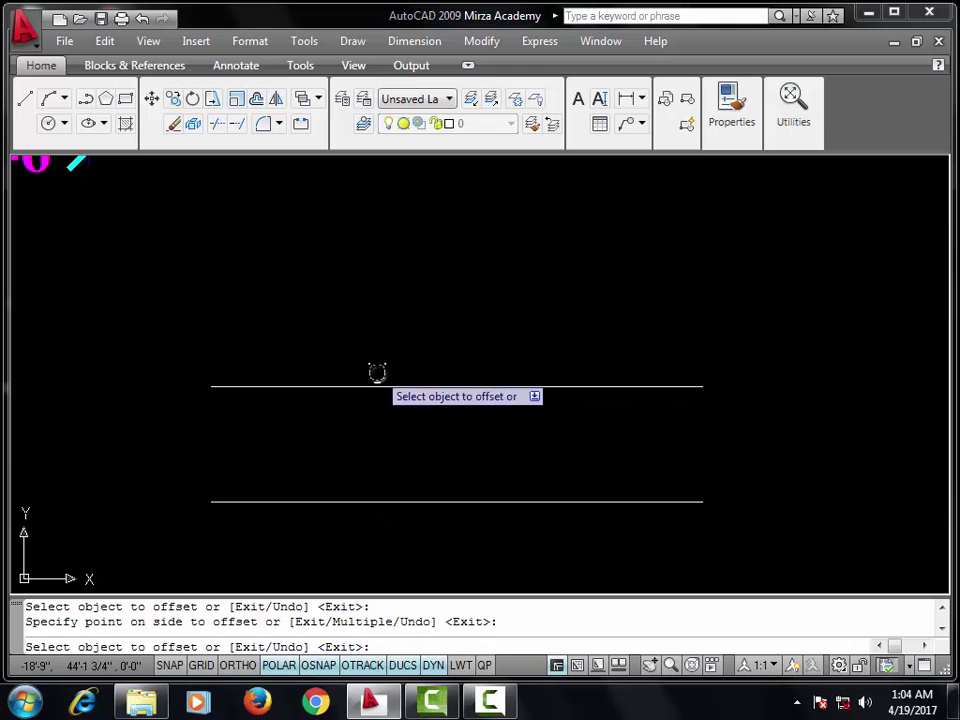
left_click(377, 386)
left_click(371, 320)
middle_click_drag(371, 328, 377, 453)
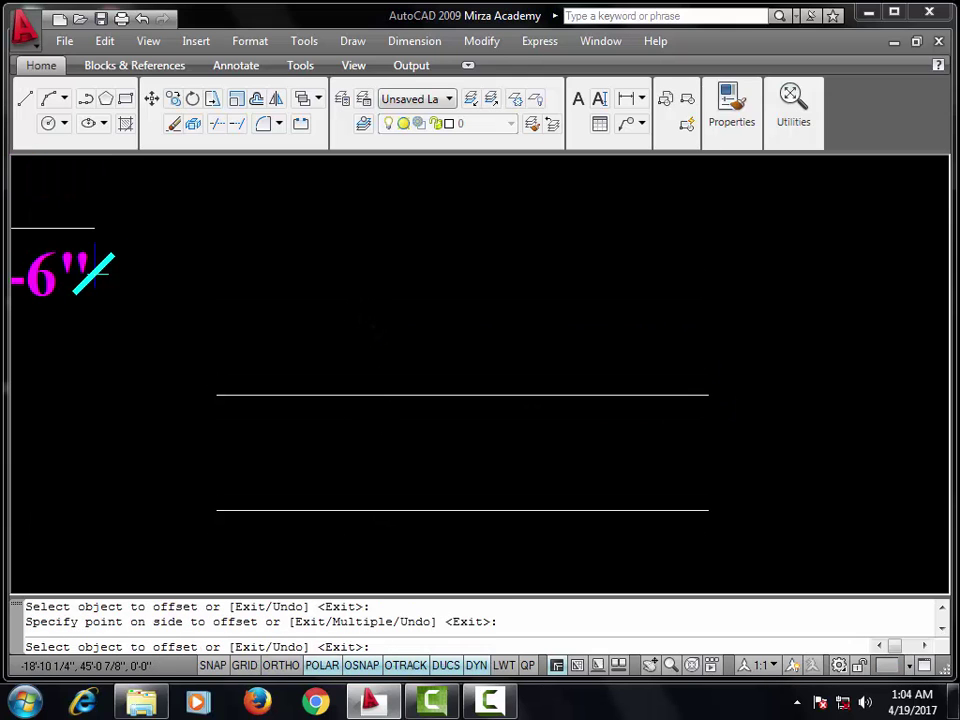
left_click(392, 395)
left_click(377, 331)
left_click(400, 279)
left_click(399, 270)
Step: Offset the short dimensioned line upward by the same 2' distance
scroll(397, 290, "down", 6)
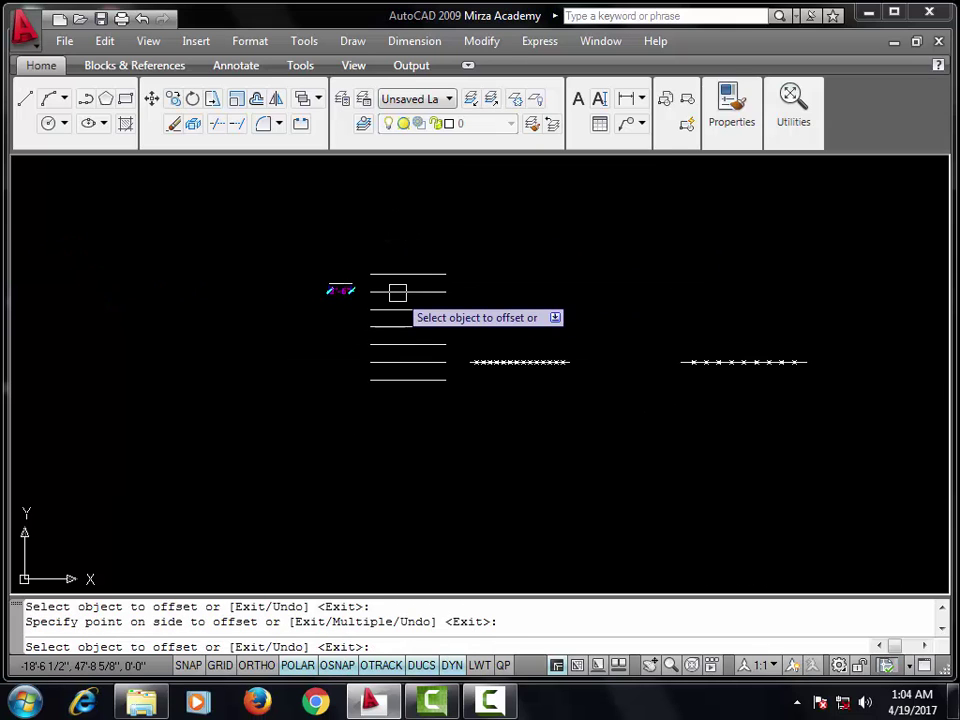
scroll(407, 370, "up", 3)
middle_click_drag(405, 371, 437, 427)
middle_click_drag(362, 313, 403, 409)
scroll(254, 244, "up", 5)
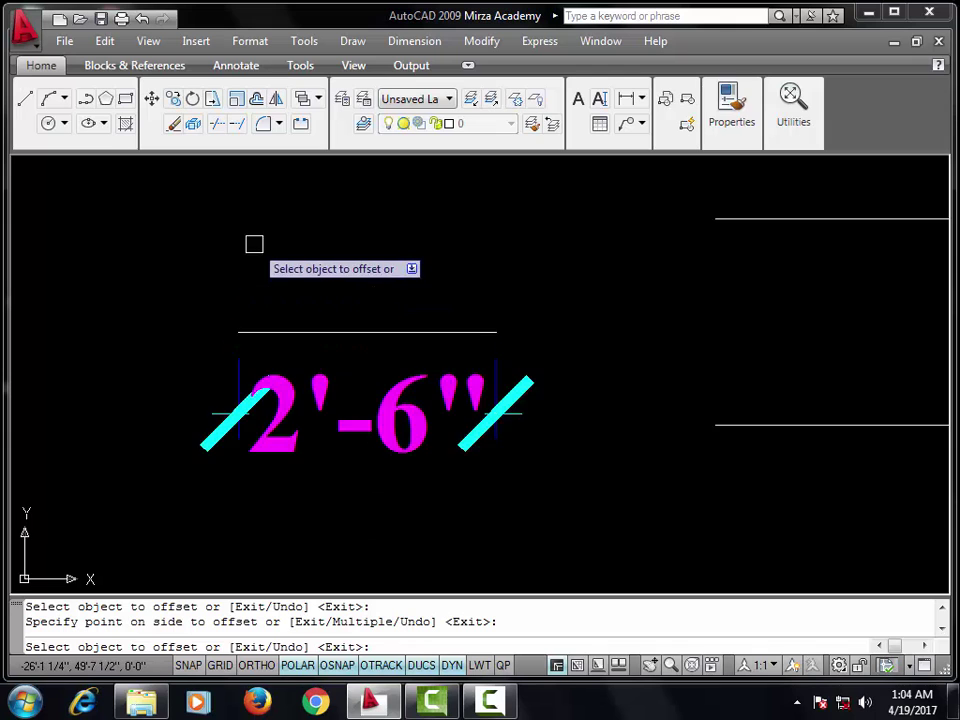
middle_click_drag(254, 244, 267, 308)
left_click(345, 393)
left_click(350, 334)
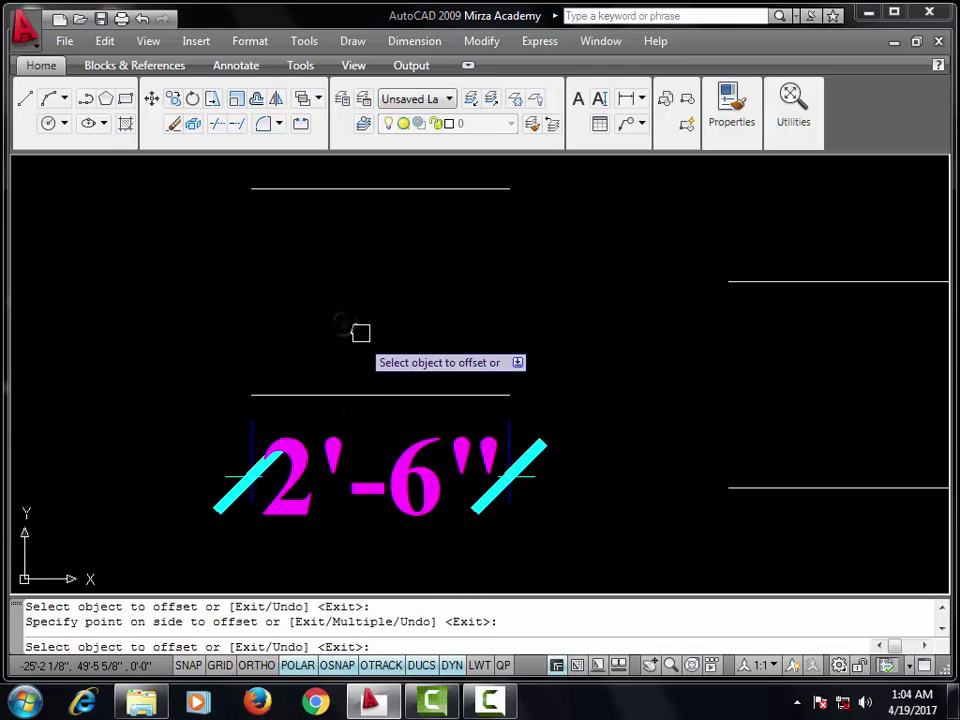
Step: Add two more 2' offset copies above the short line's copy and end the Offset command
middle_click_drag(360, 333, 368, 462)
left_click(377, 317)
left_click(369, 232)
scroll(387, 298, "down", 3)
left_click(388, 224)
left_click(389, 186)
middle_click_drag(390, 186, 353, 280)
scroll(381, 332, "down", 4)
scroll(381, 331, "down", 2)
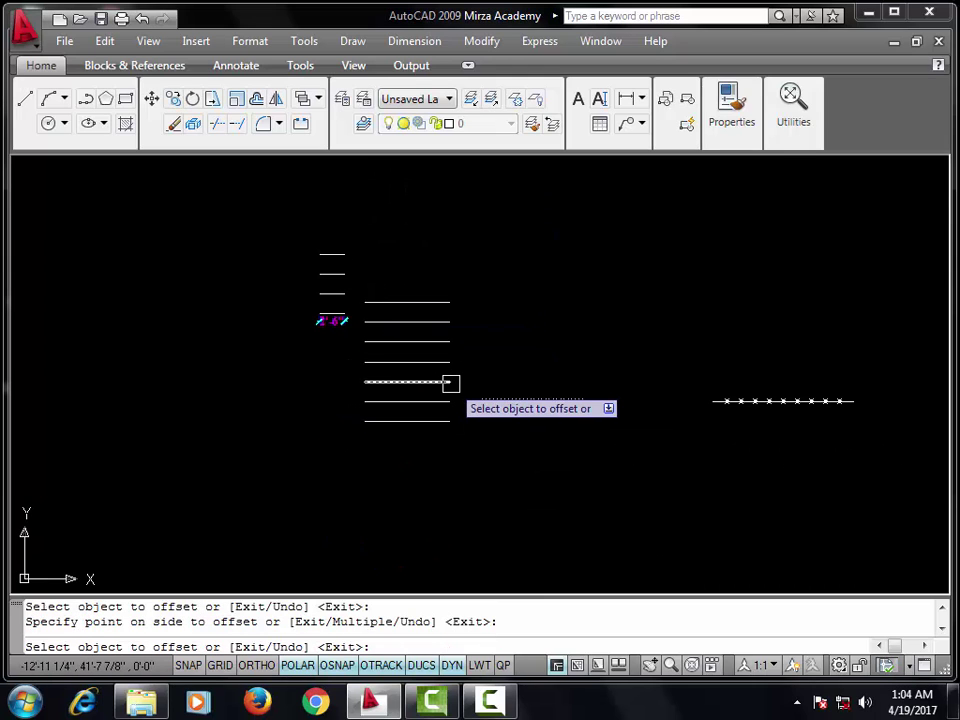
scroll(448, 413, "up", 2)
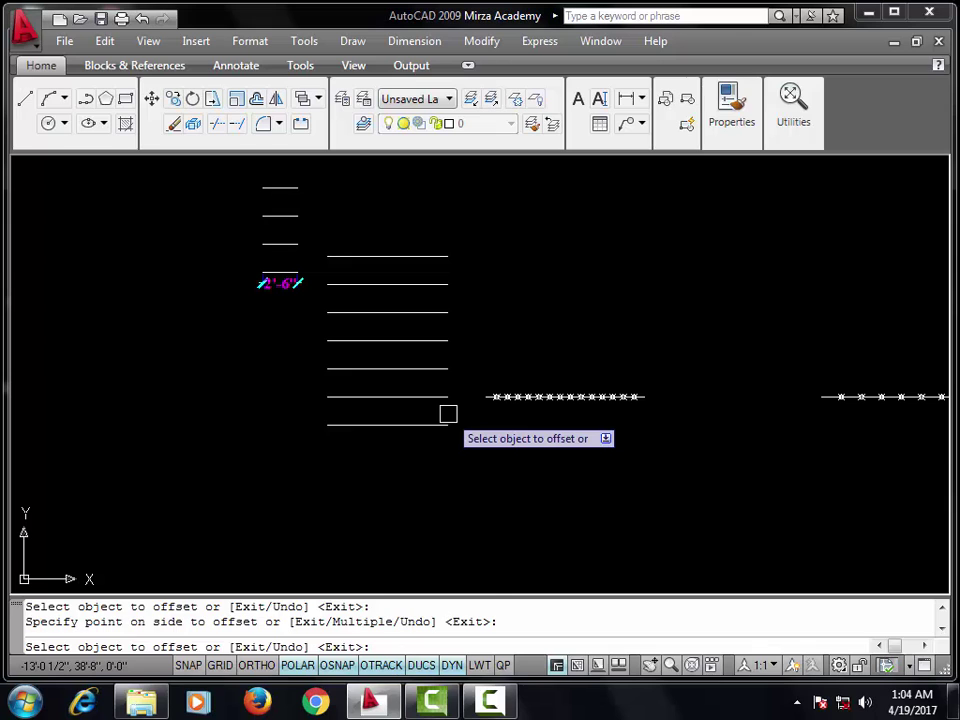
key("Escape")
Step: Draw a chain of nine connected, self-crossing line segments in the empty area above the divided lines
middle_click_drag(394, 414, 377, 436)
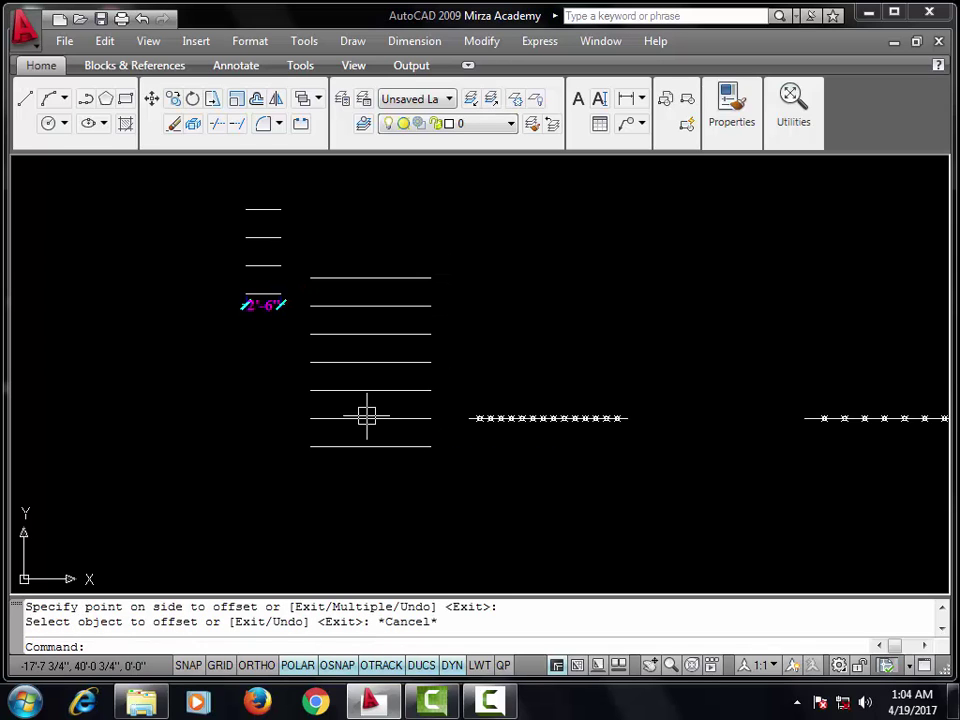
middle_click_drag(310, 402, 281, 409)
middle_click_drag(432, 327, 358, 390)
middle_click_drag(394, 363, 349, 367)
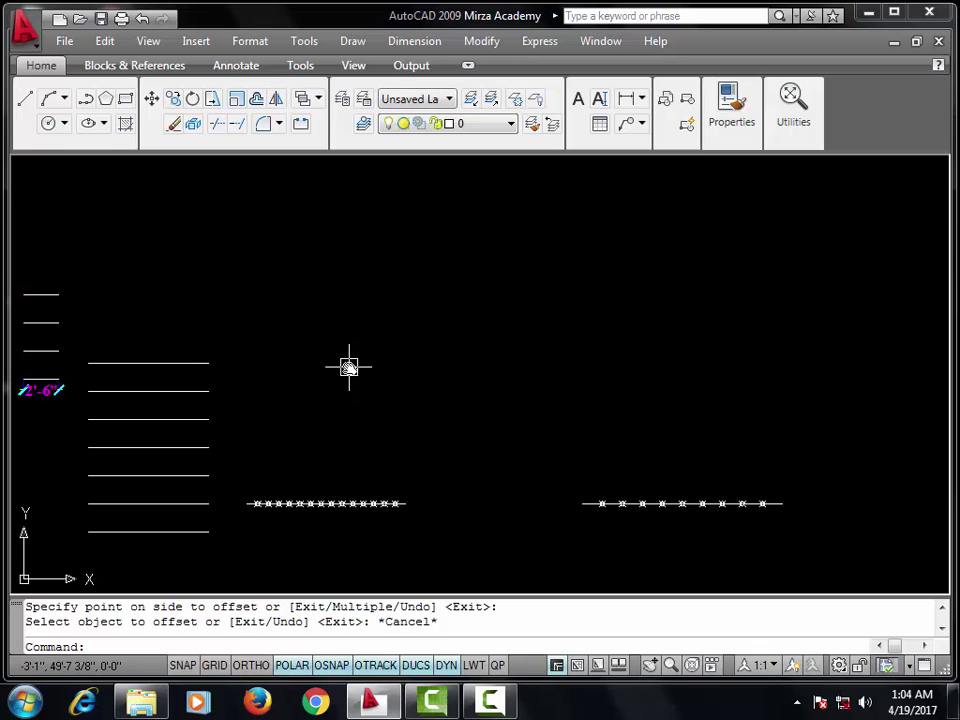
type("l")
key("Return")
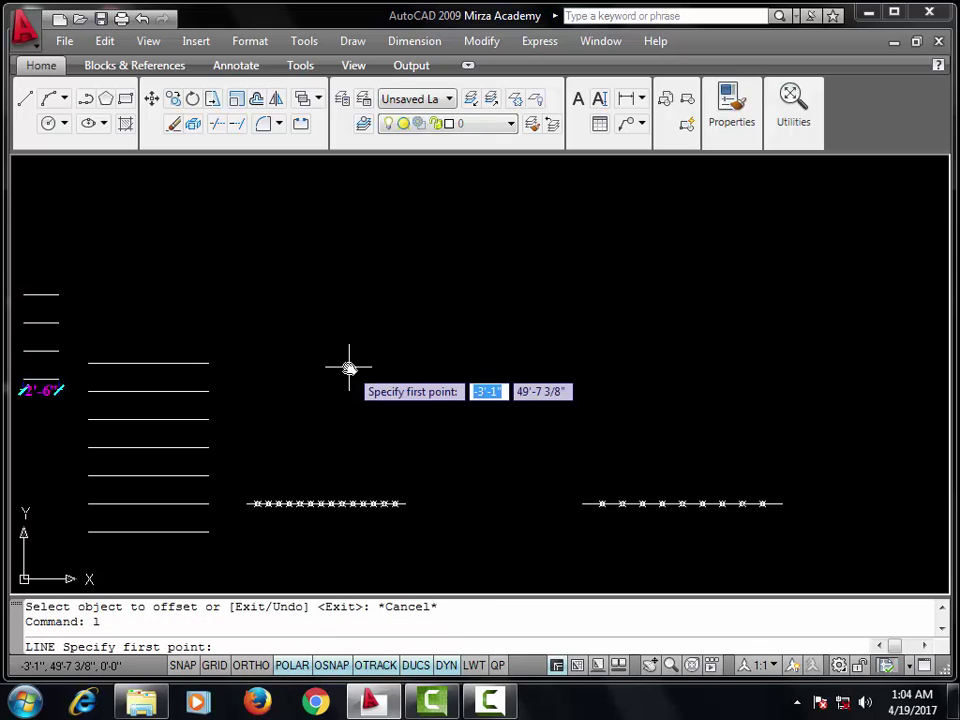
left_click(384, 340)
left_click(470, 405)
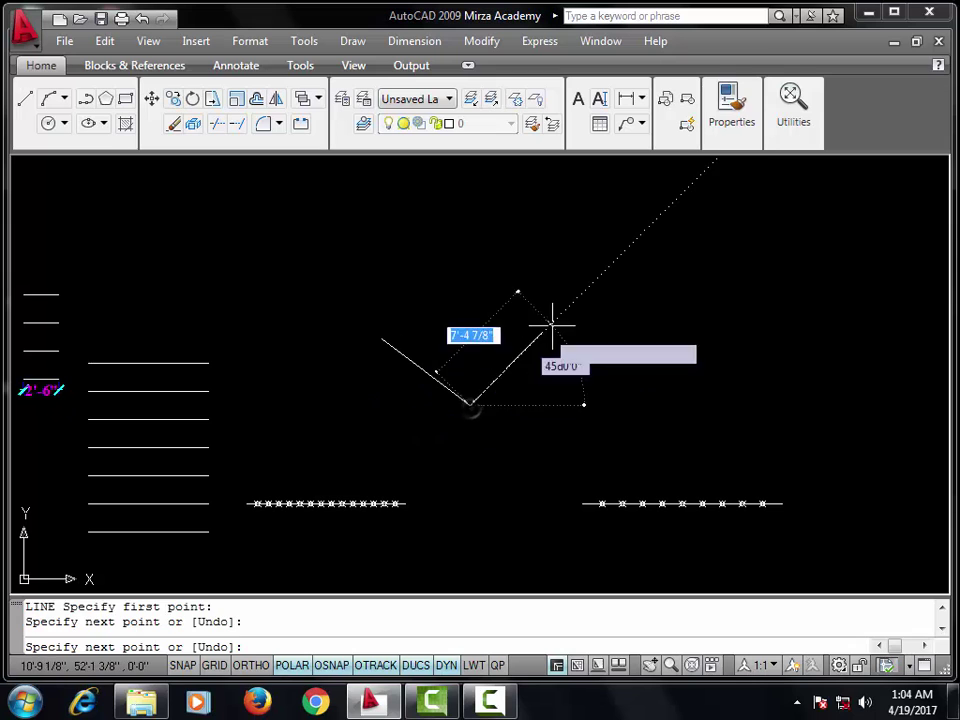
left_click(552, 322)
left_click(483, 256)
left_click(392, 408)
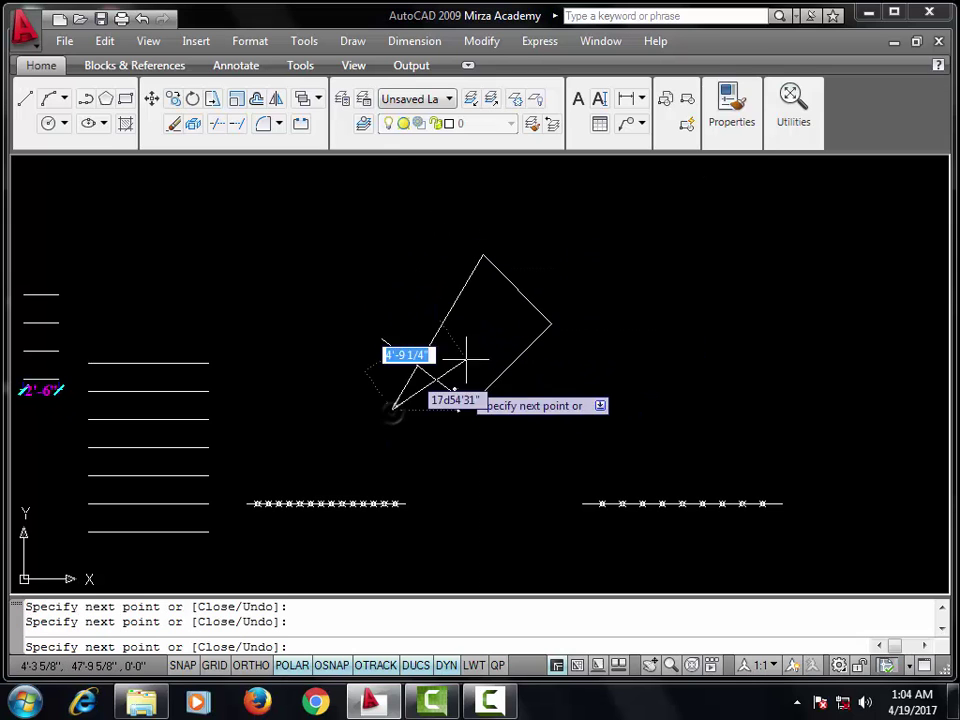
left_click(380, 260)
left_click(594, 325)
left_click(520, 422)
left_click(476, 330)
left_click(261, 291)
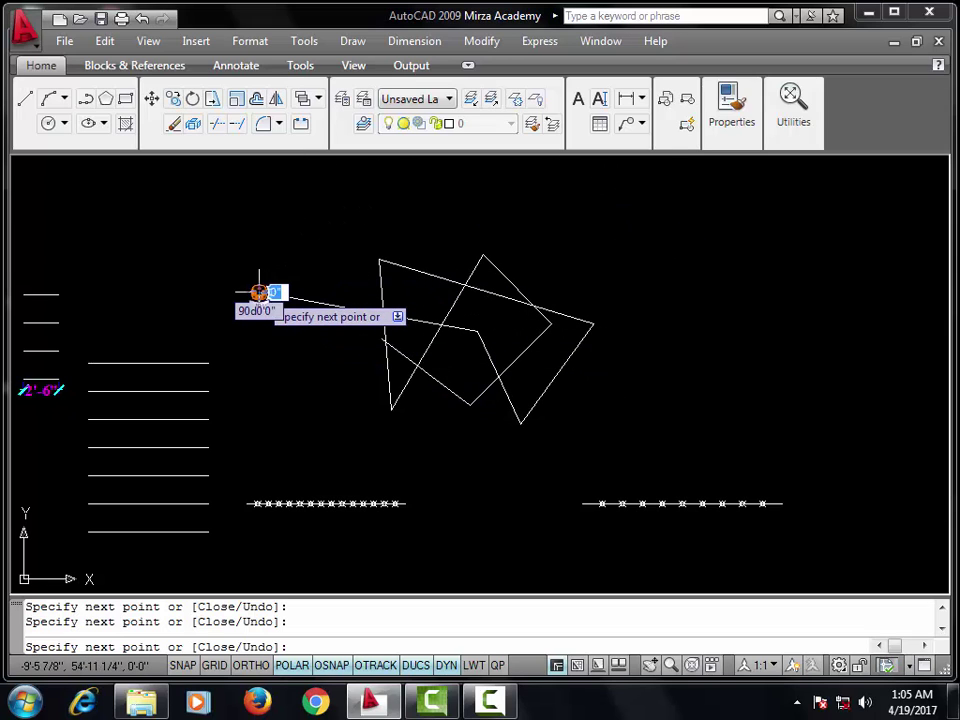
key("Escape")
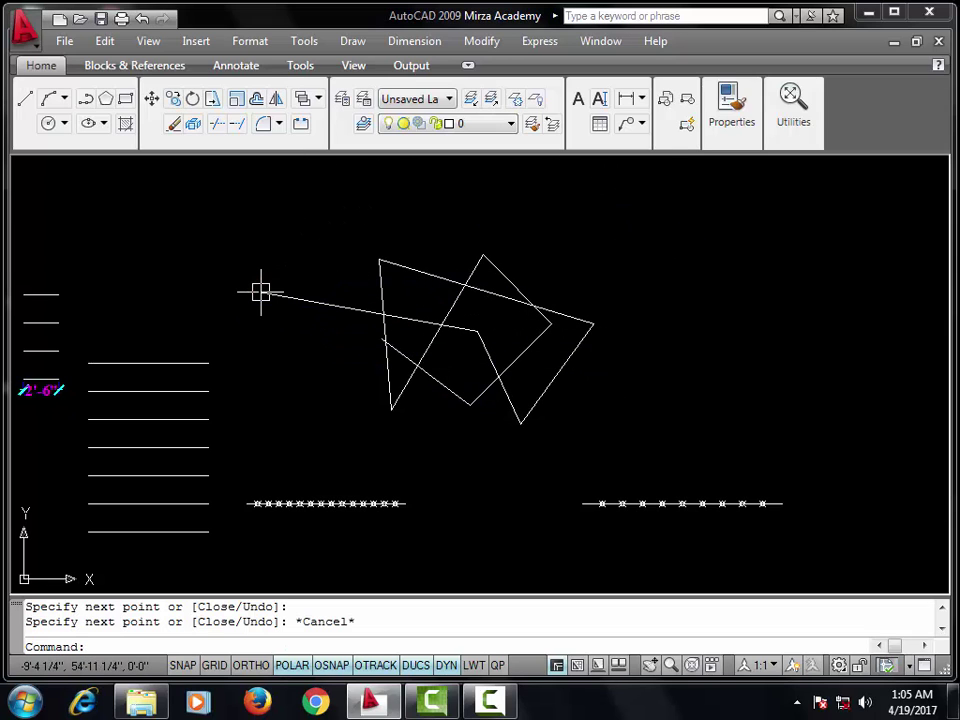
Step: Start Trim with all objects as cutting edges and trim the long slanted line between the steep left line and the crossing diagonal
middle_click_drag(264, 293, 288, 324)
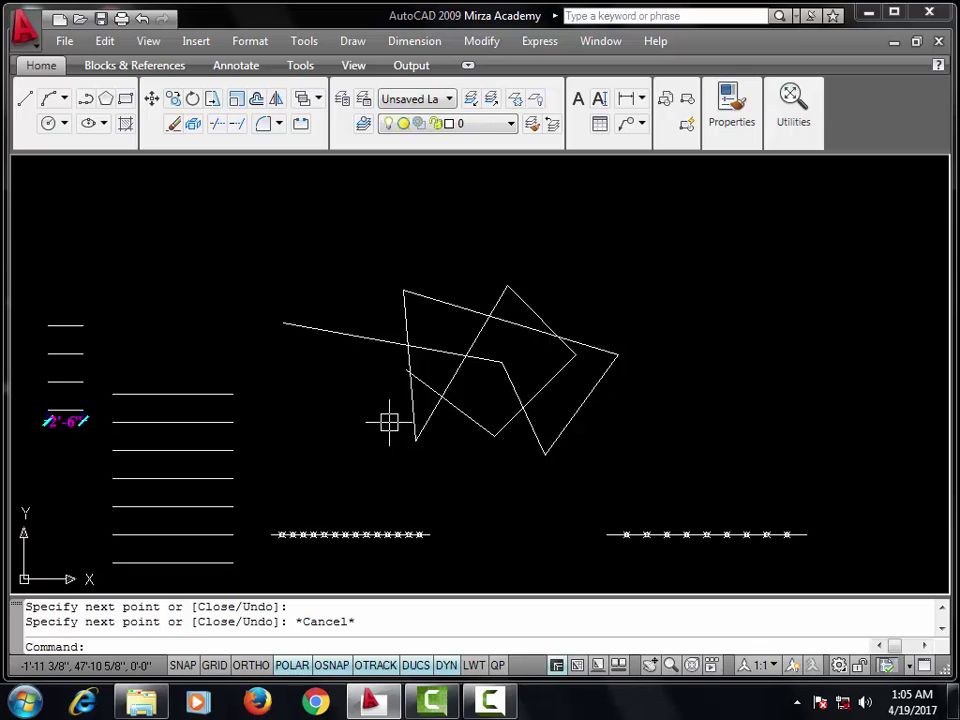
type("tr")
key("Return")
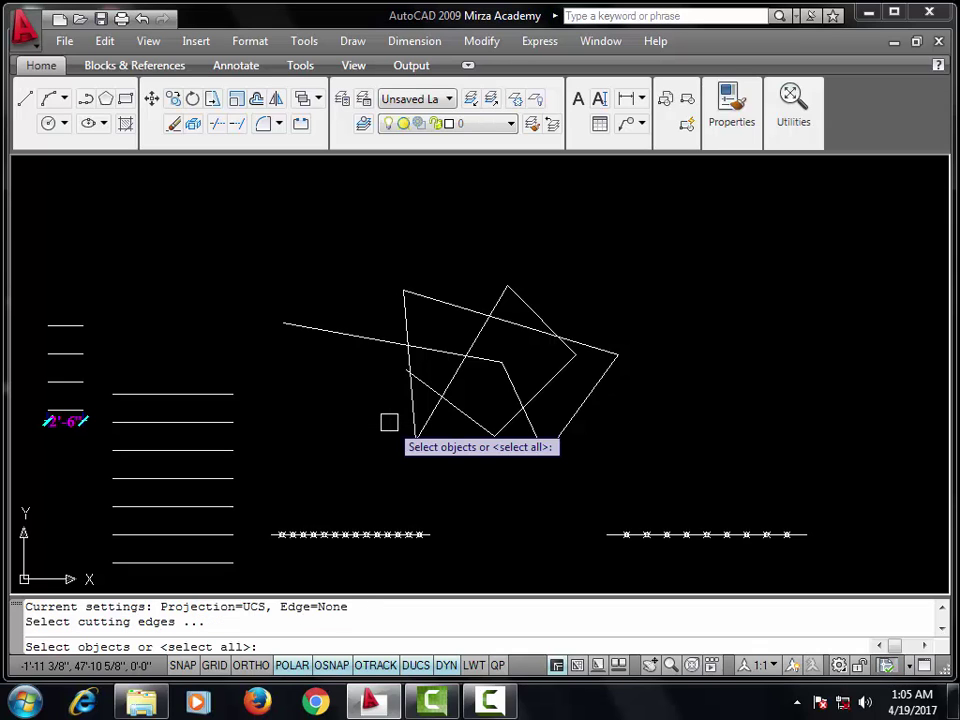
key("Return")
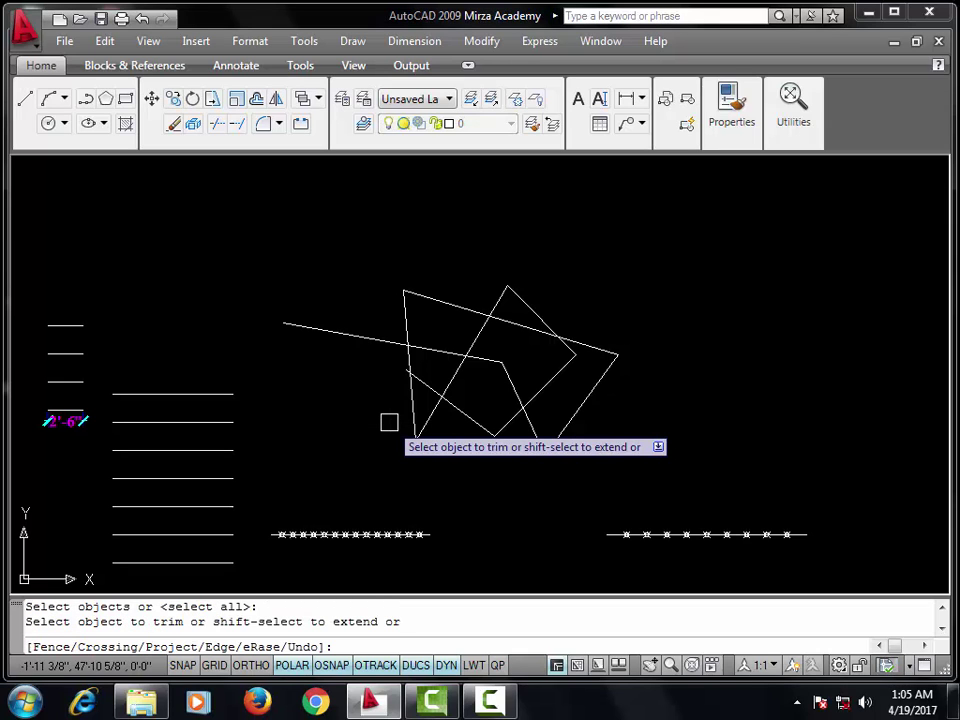
middle_click_drag(454, 433, 433, 445)
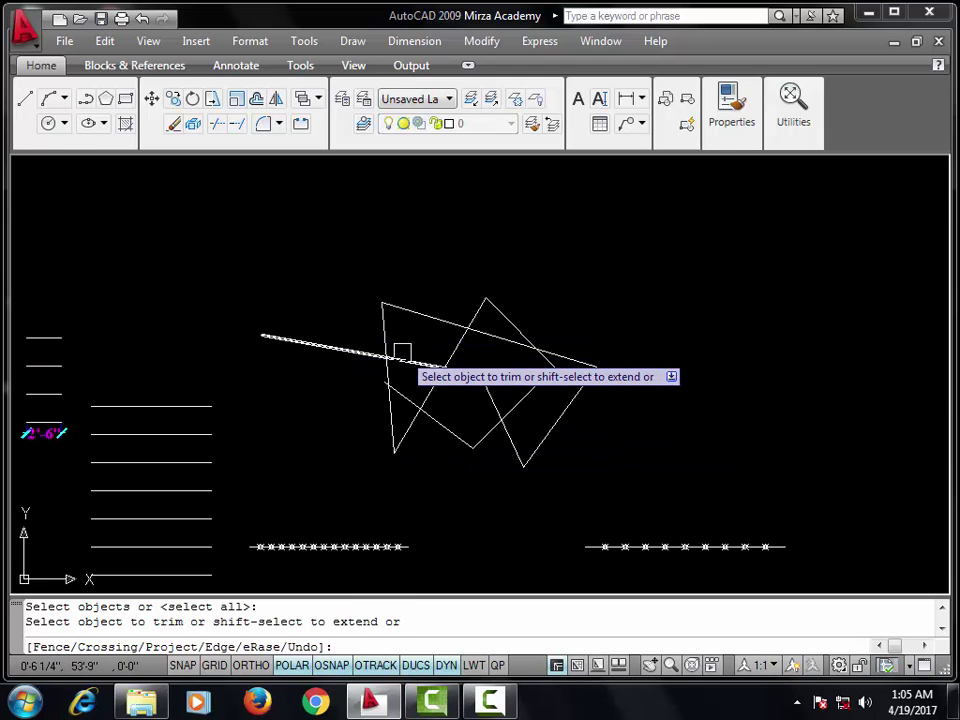
scroll(398, 360, "up", 5)
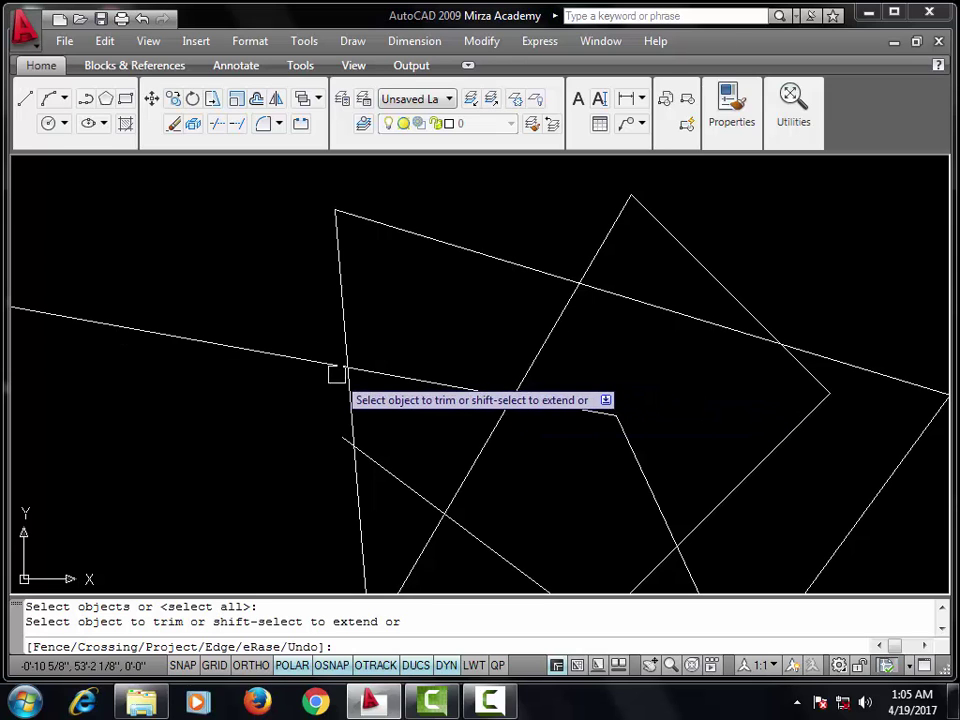
left_click(419, 376)
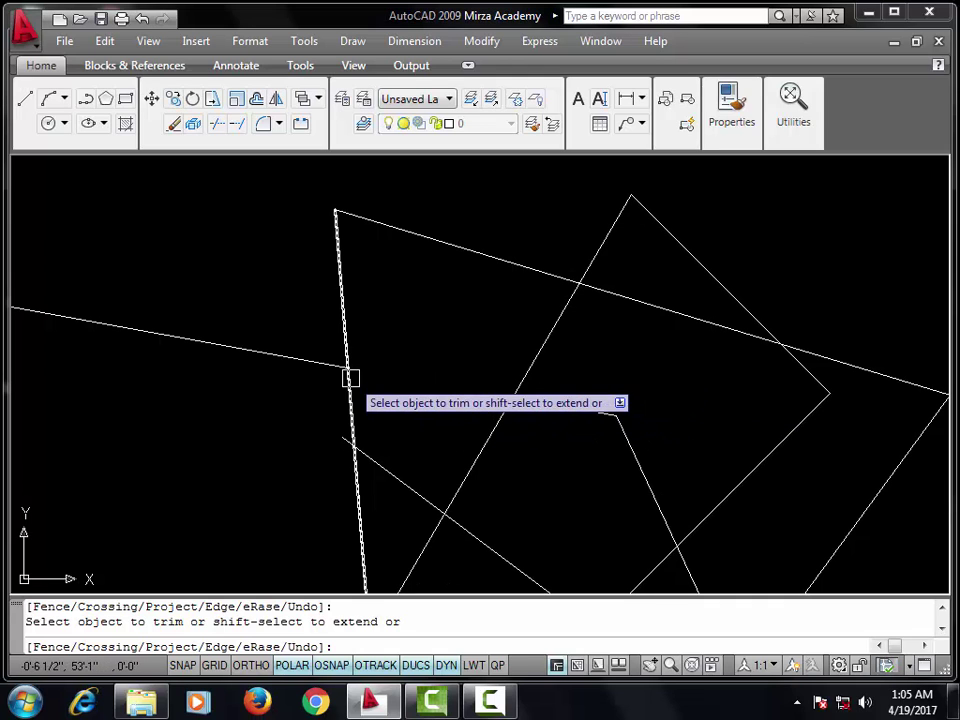
Step: Trim the upper part of the steep left line down to its junction with the long slanted line
scroll(401, 379, "down", 3)
middle_click_drag(401, 379, 456, 384)
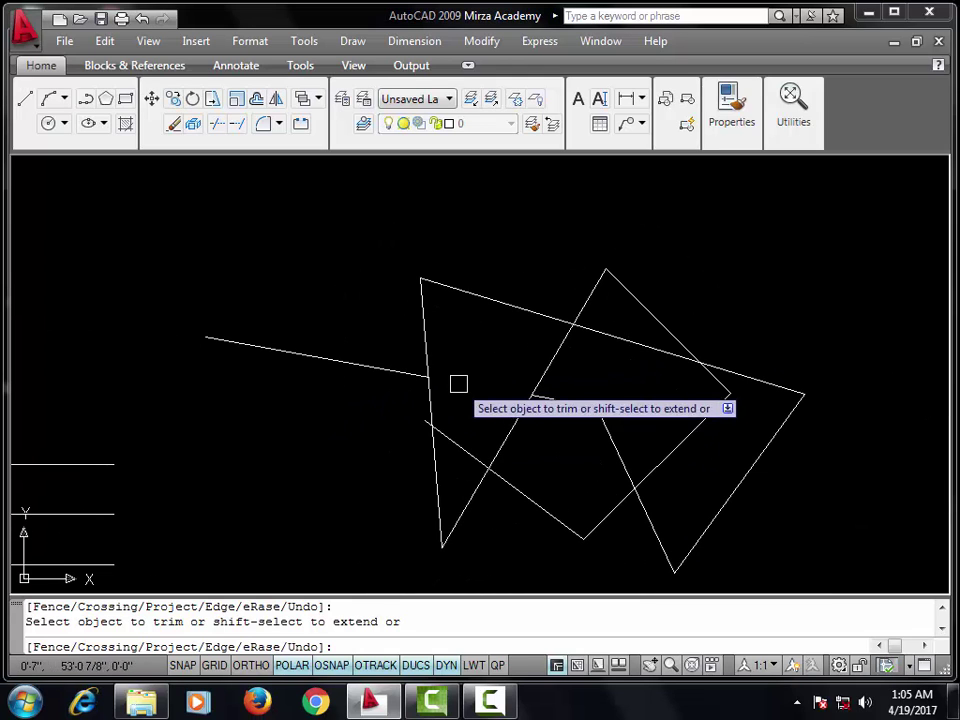
left_click(427, 342)
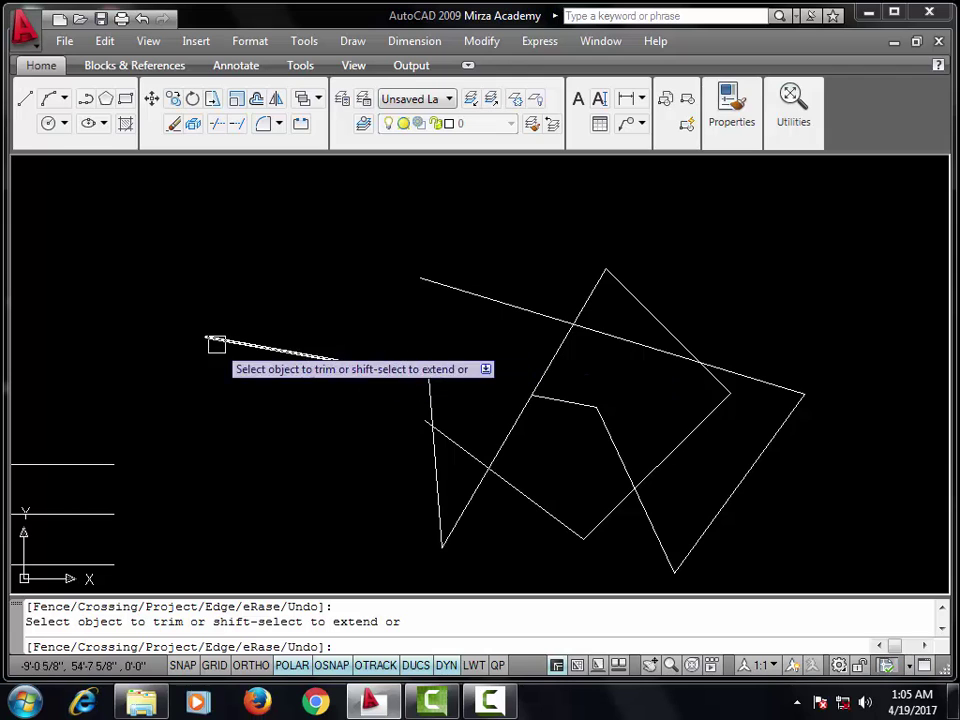
middle_click_drag(405, 375, 313, 373)
left_click(342, 400, "shift")
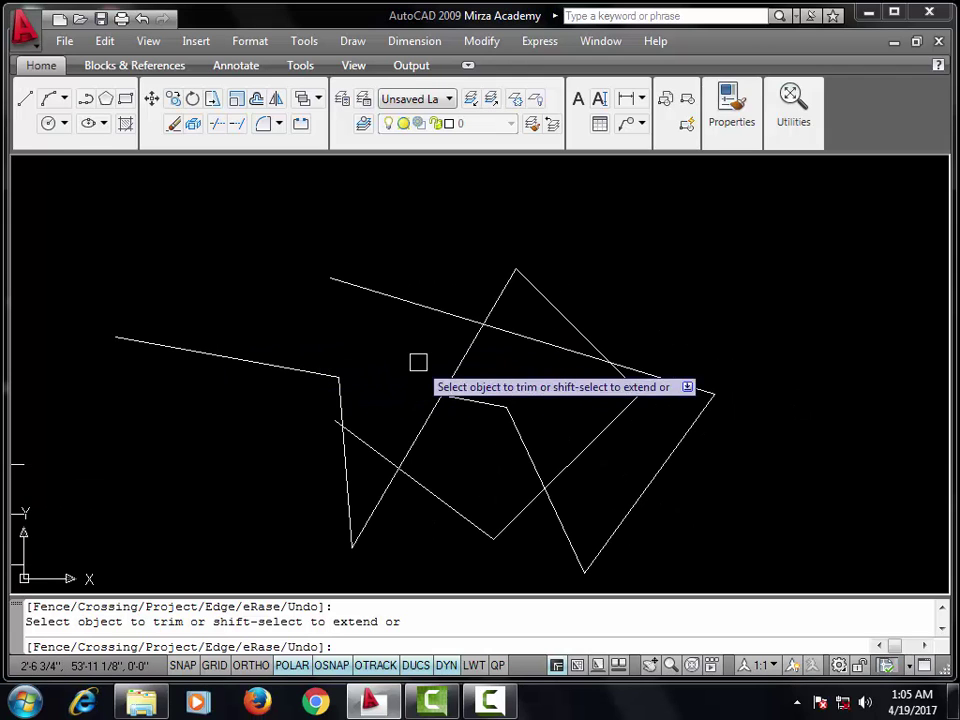
Step: Trim the crossing diagonal's upper end, the middle of the long slanted line, and the two segments meeting inside the far loop
left_click(502, 293)
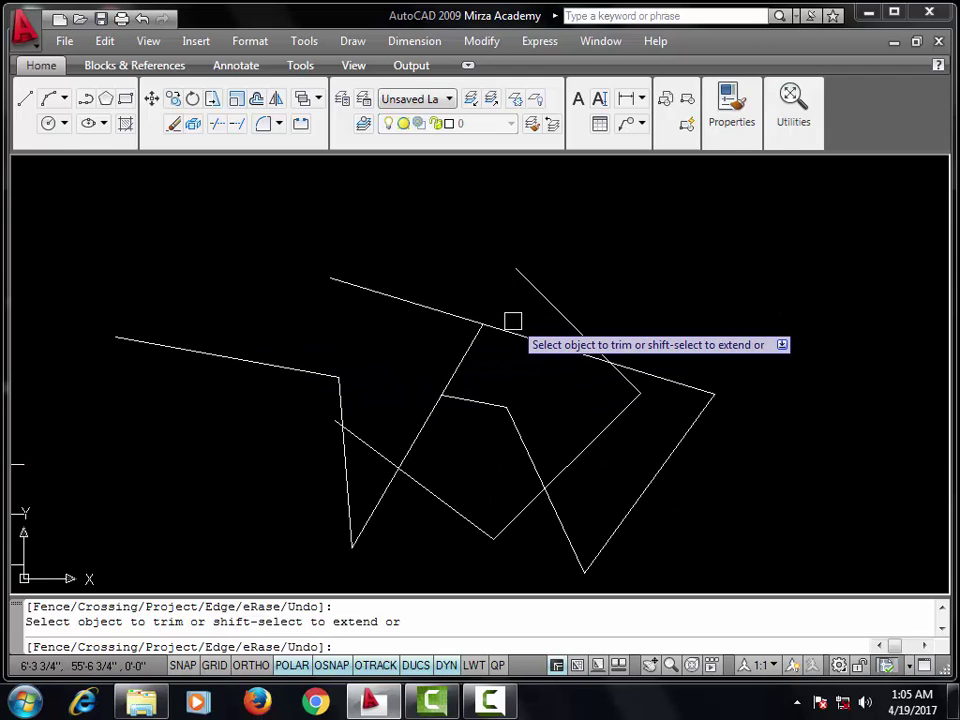
left_click(509, 331)
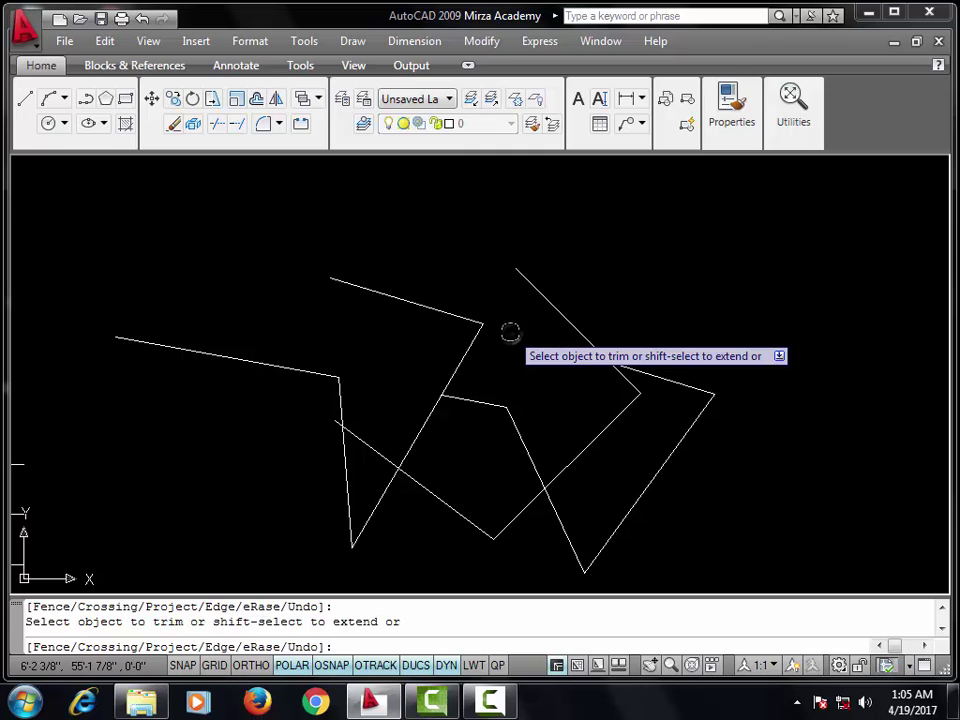
left_click(602, 429)
left_click(524, 445)
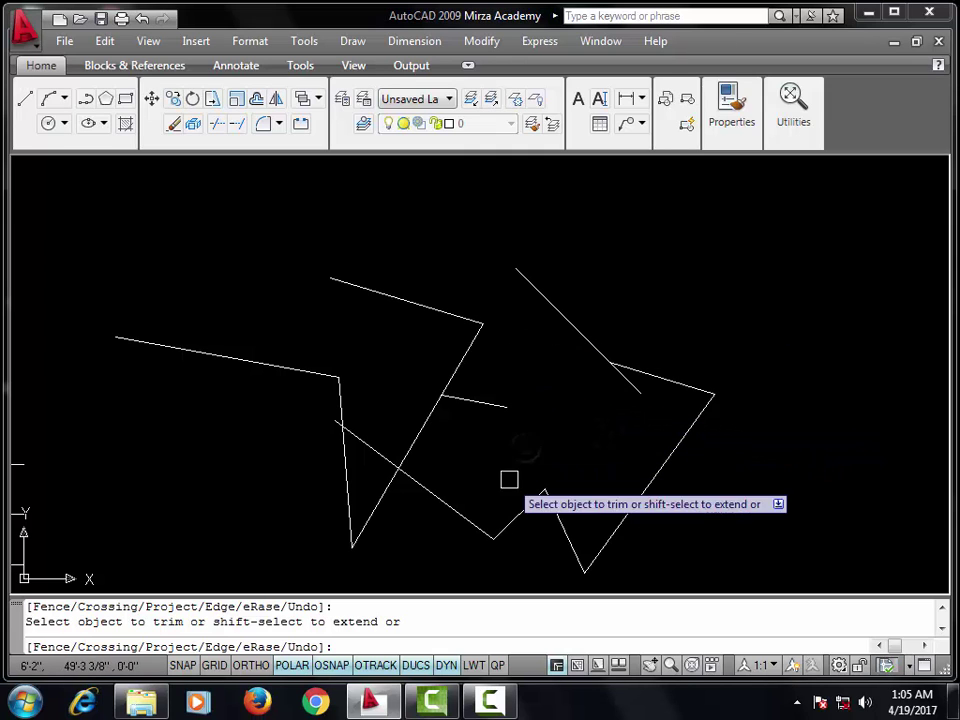
Step: Trim the remaining lower diagonal, the far slanted line's upper part and the pieces around the V shape, then end Trim
left_click(449, 504)
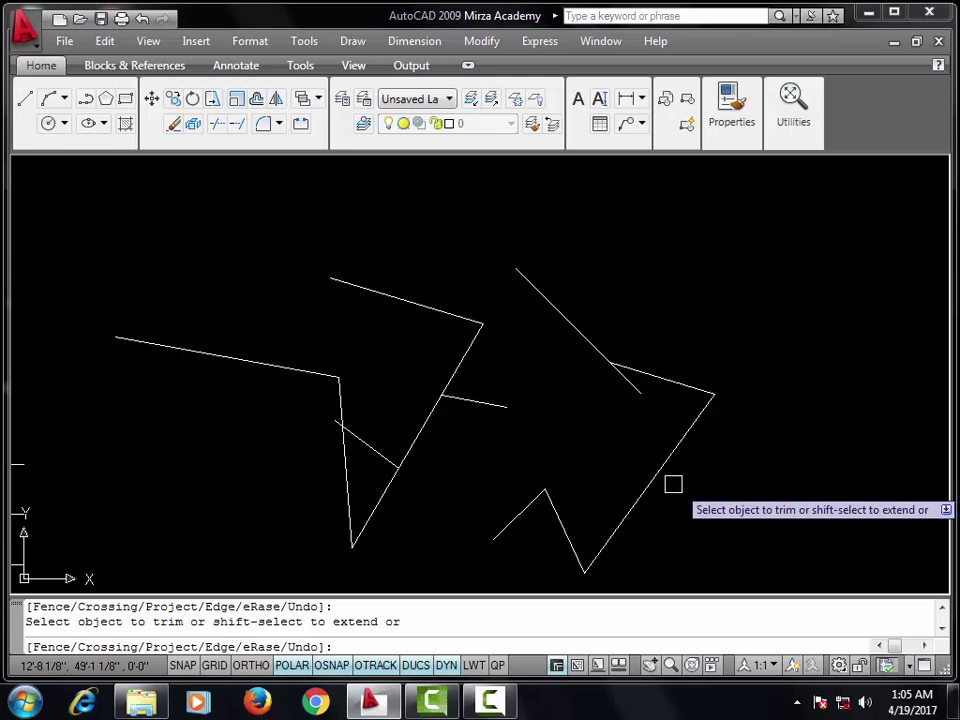
left_click(568, 523)
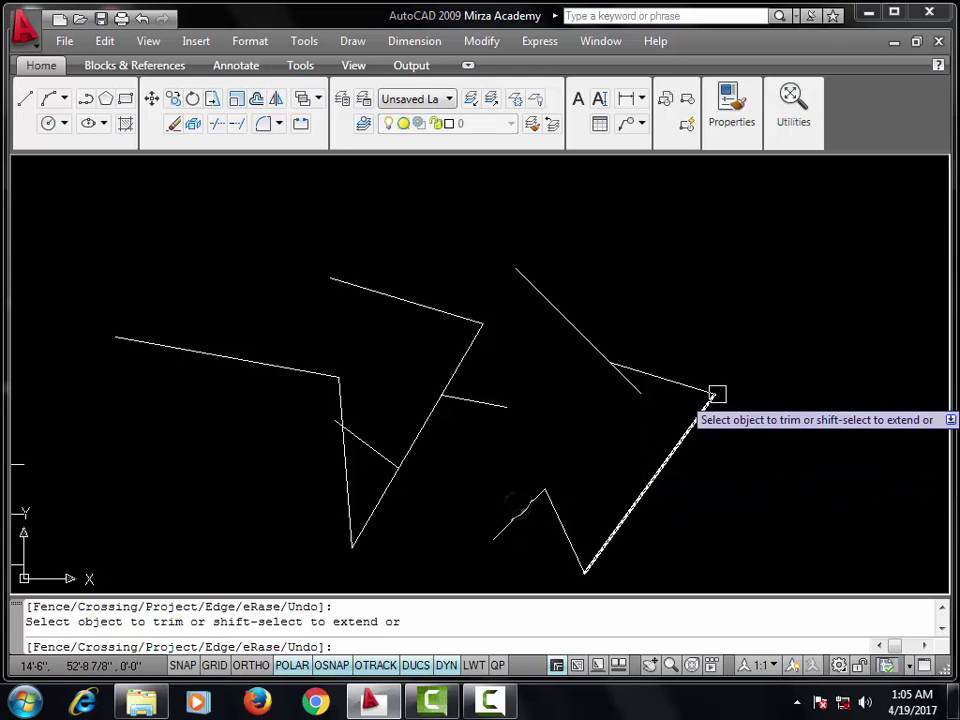
left_click(589, 334)
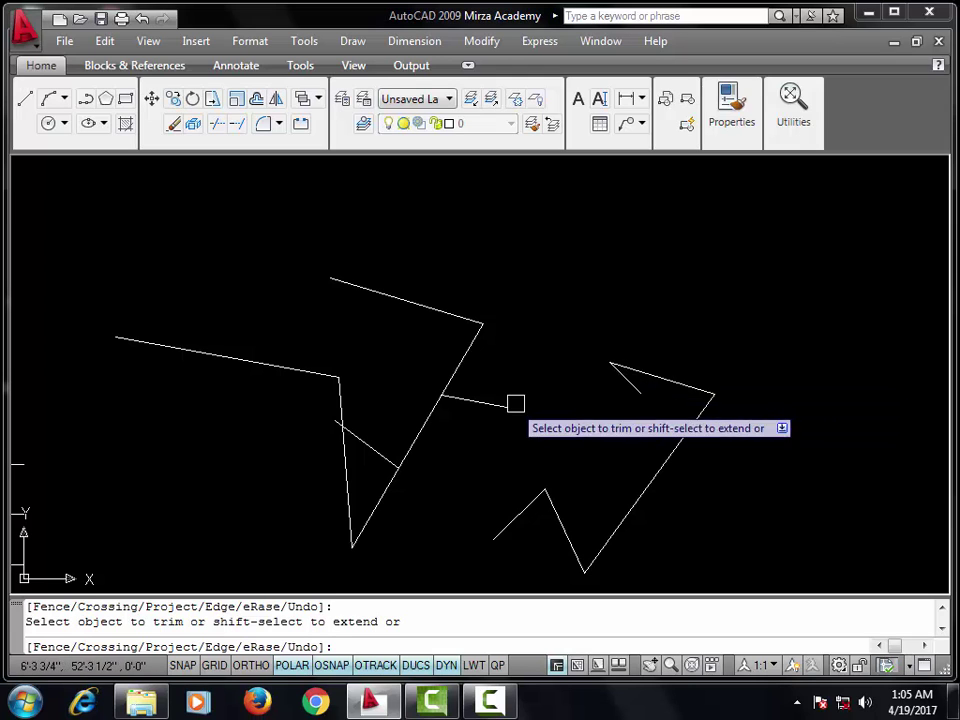
left_click(460, 357)
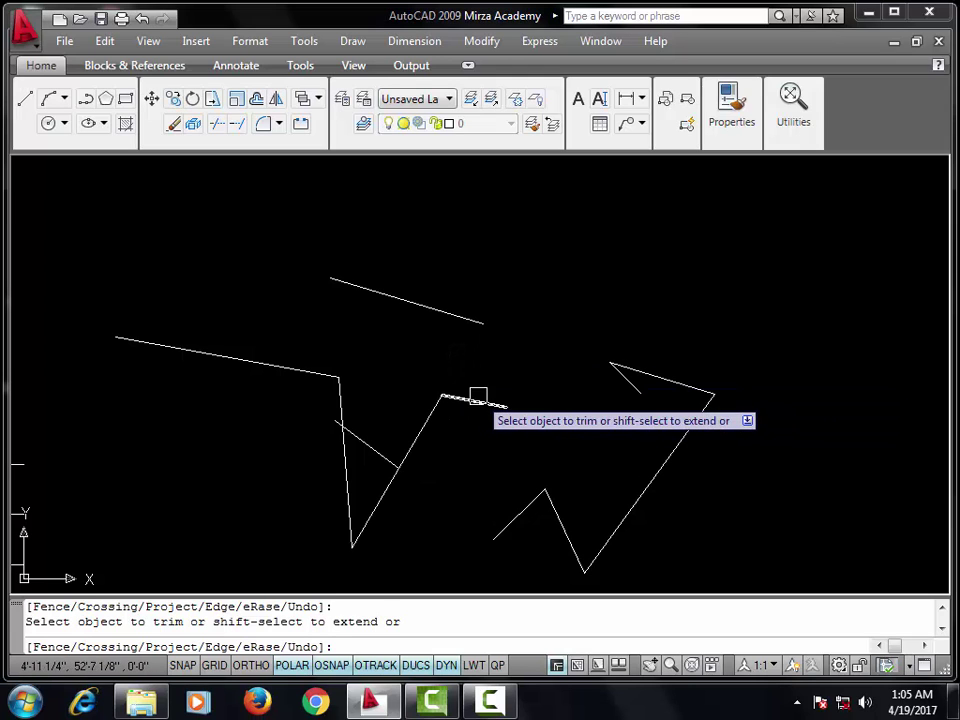
left_click(385, 455)
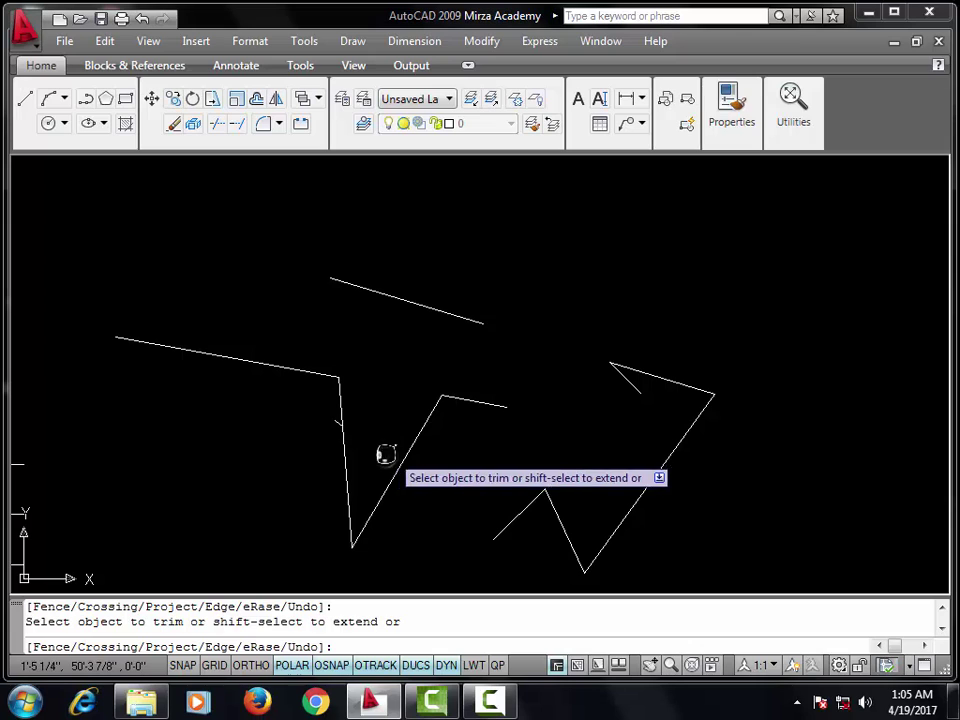
scroll(536, 358, "down", 3)
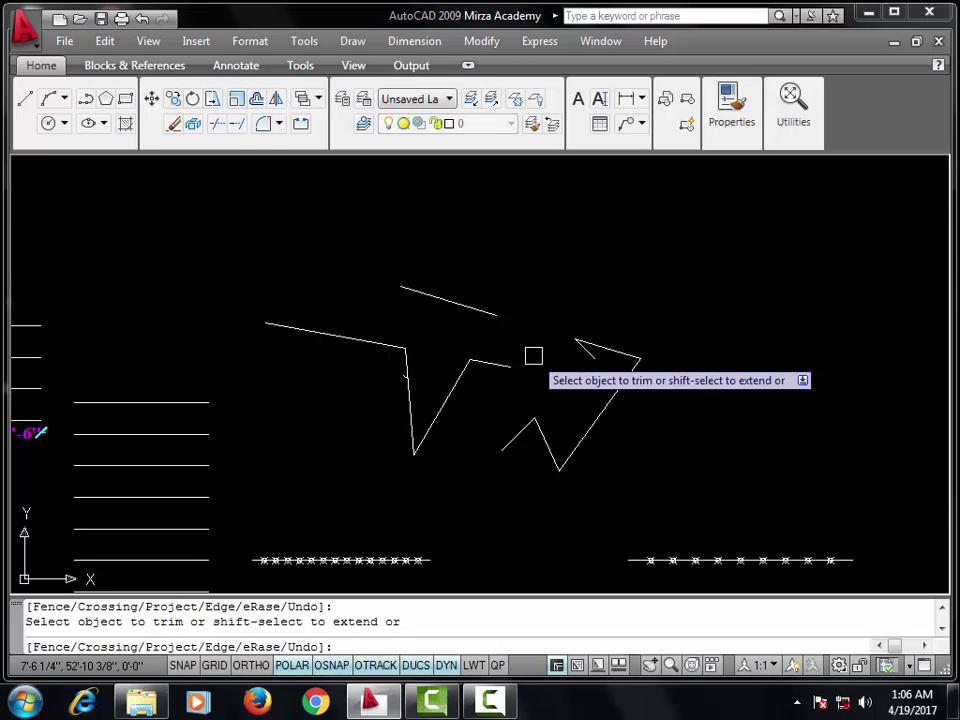
key("Escape")
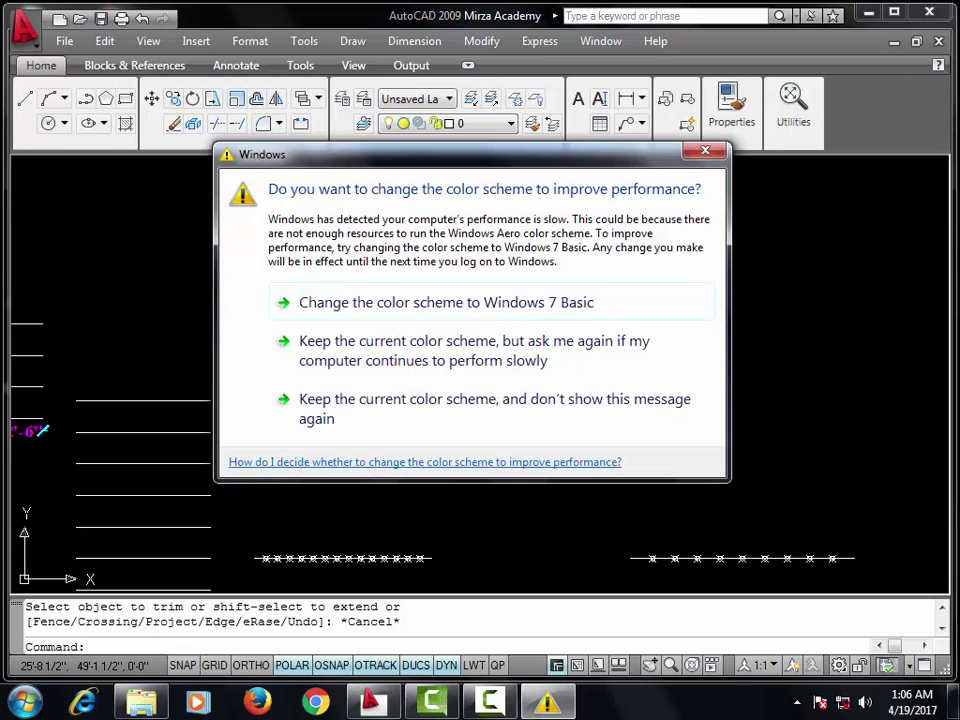
Step: Dismiss the color scheme prompt and extend the second line of the longer parallel stack to the V's steep line, using all objects as boundaries
left_click(705, 150)
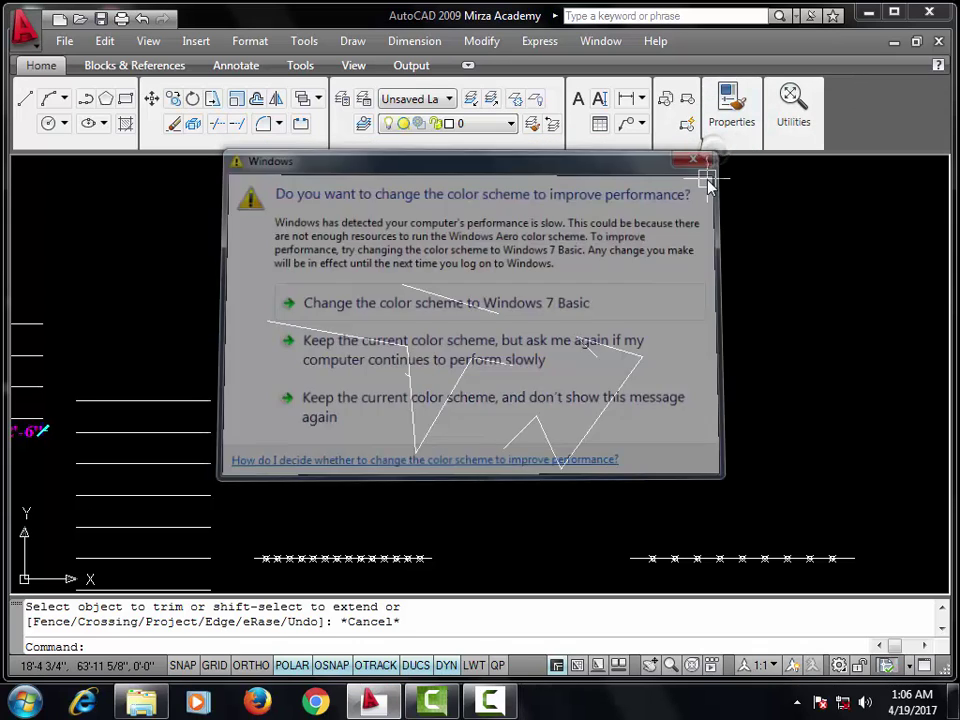
type("ex")
key("Return")
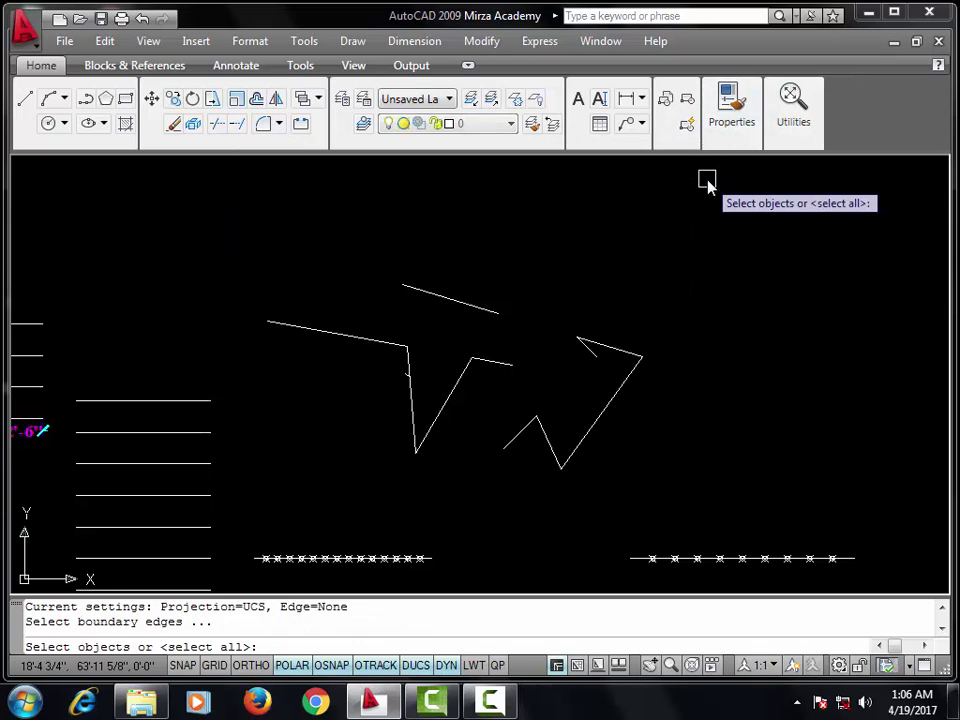
key("Return")
middle_click_drag(327, 430, 327, 363)
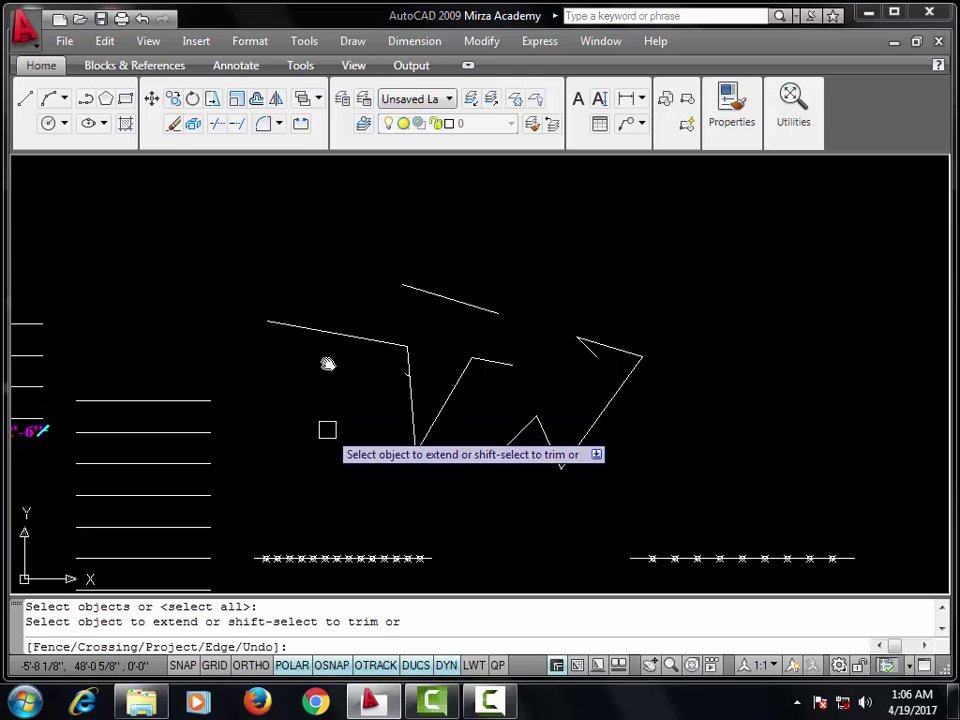
left_click(180, 456)
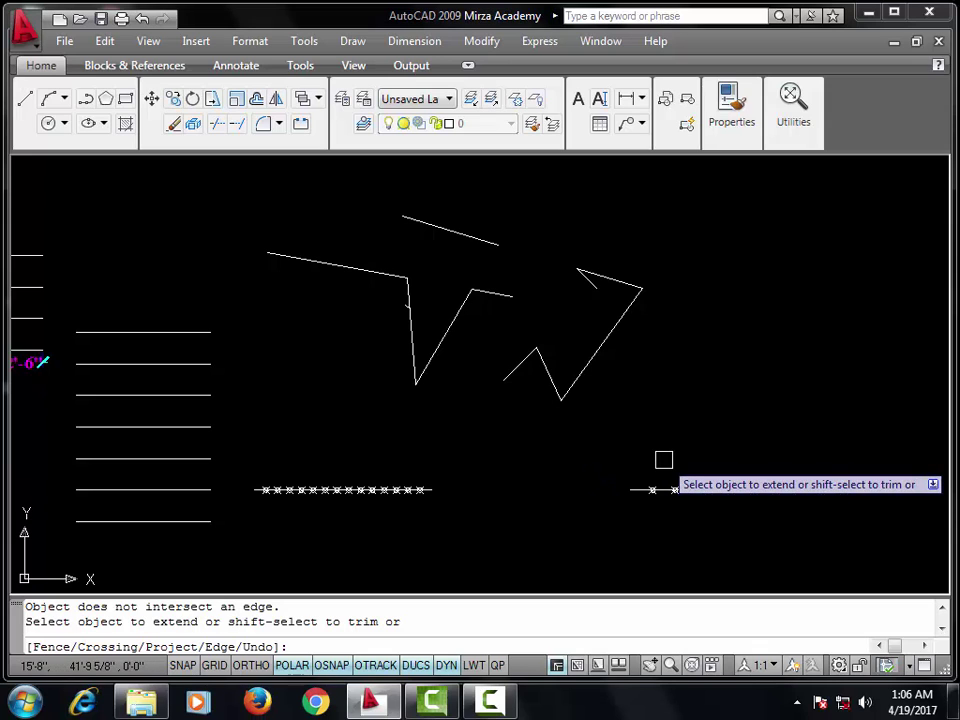
left_click(205, 362)
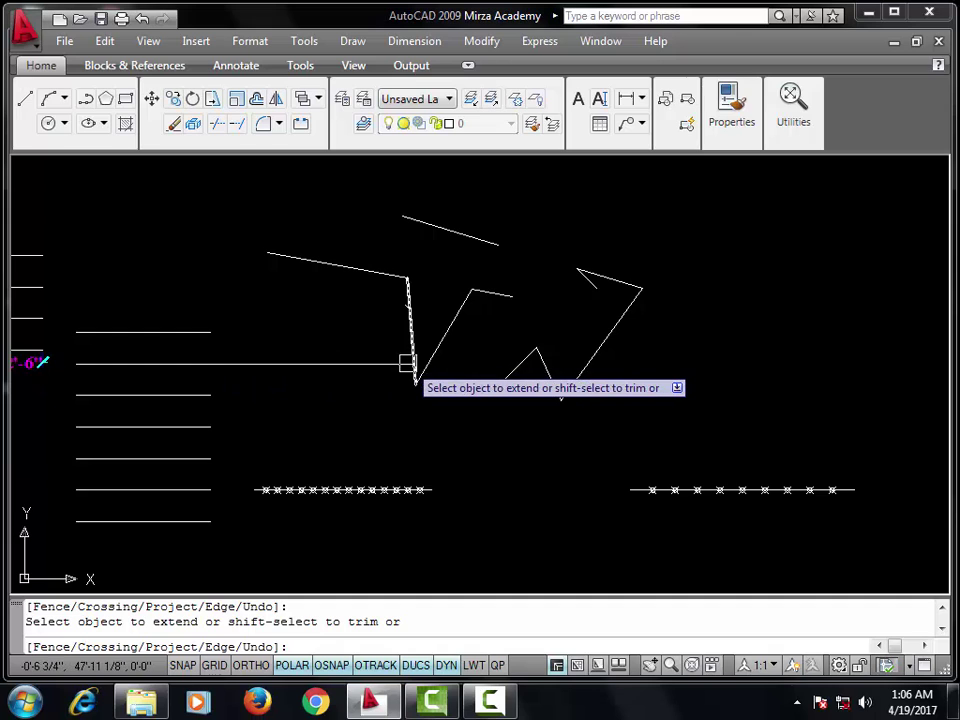
Step: Extend the same parallel line onward through the V and the short slanted segments to the zigzag's long slanted line
scroll(407, 364, "up", 6)
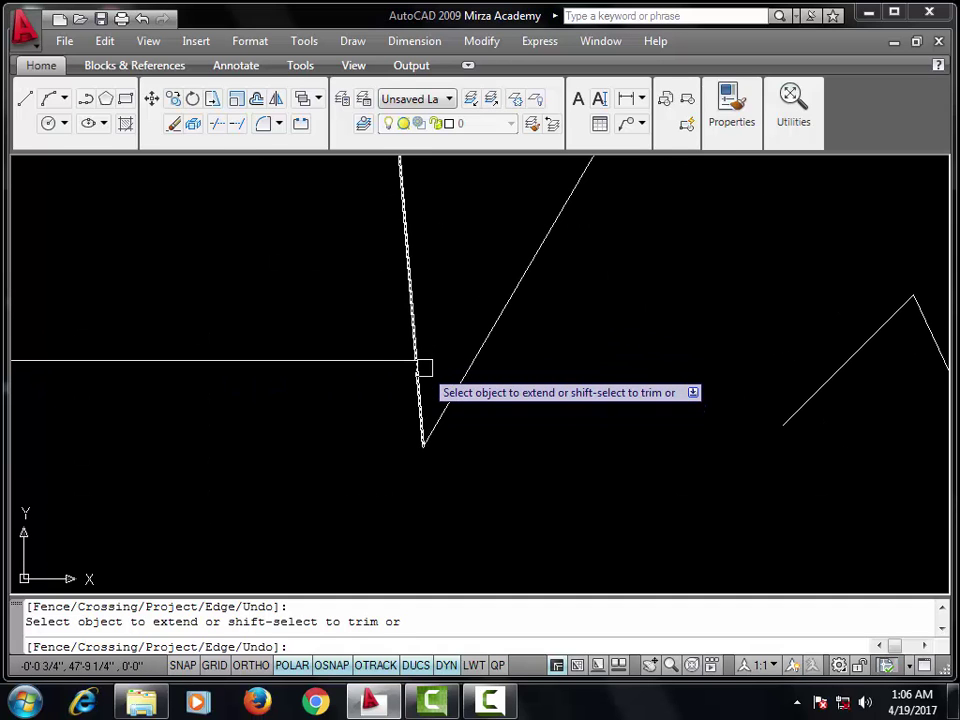
scroll(424, 368, "down", 5)
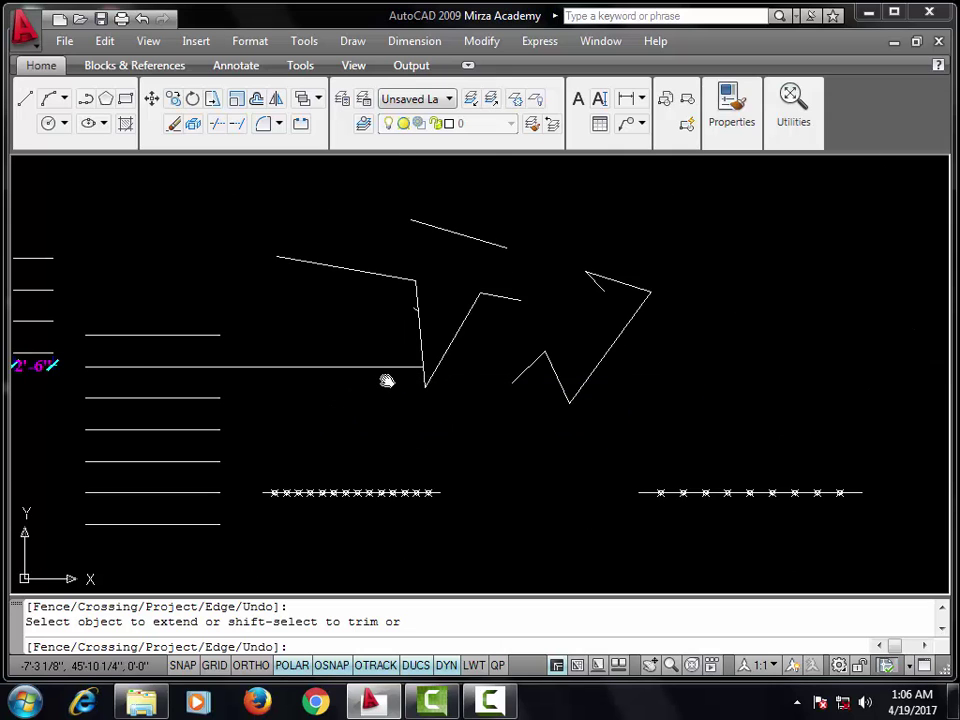
scroll(377, 366, "up", 2)
scroll(544, 347, "up", 4)
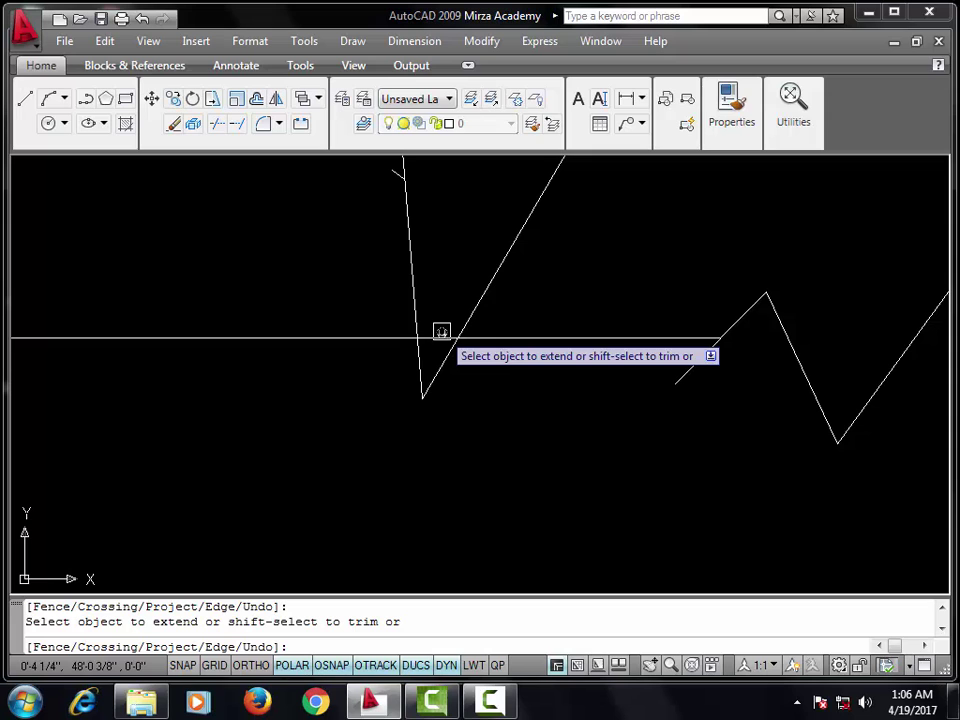
left_click(441, 337)
middle_click_drag(589, 343, 365, 348)
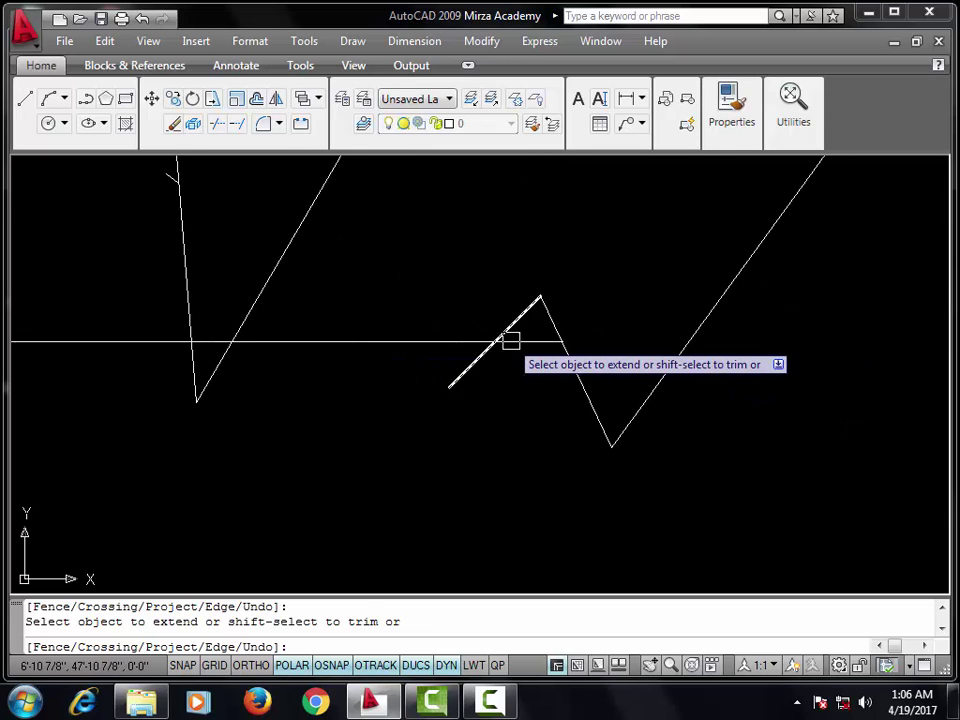
Step: Extend the parallel lines directly below and above the lengthened one to the zigzag's short steep segment and the V's steep line
scroll(527, 336, "down", 3)
scroll(368, 364, "up", 5)
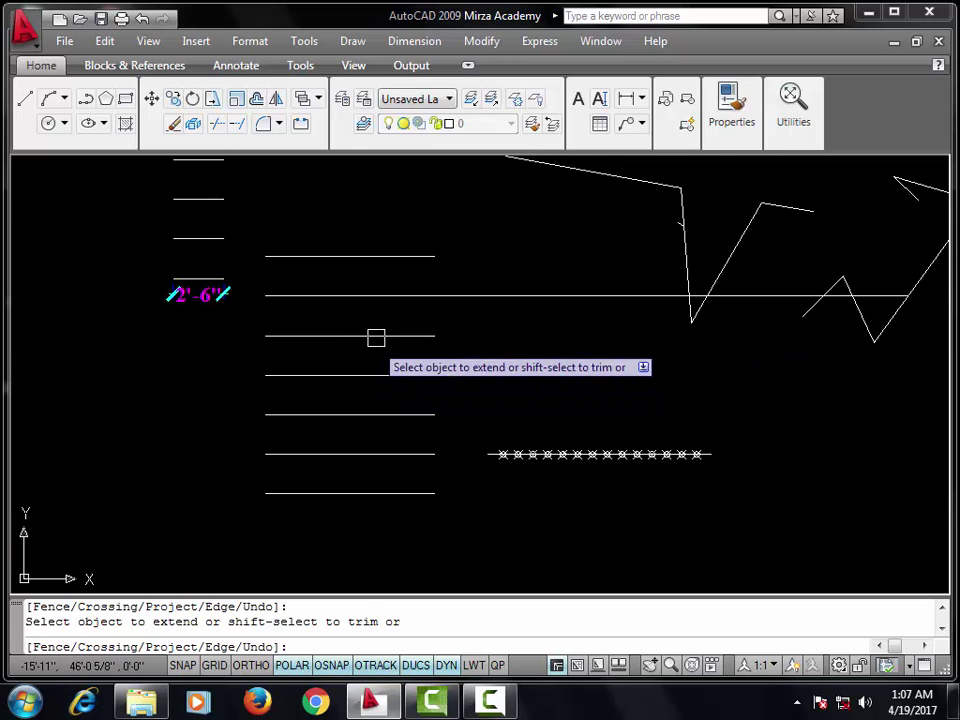
left_click(395, 330)
left_click(415, 254)
middle_click_drag(305, 393, 203, 485)
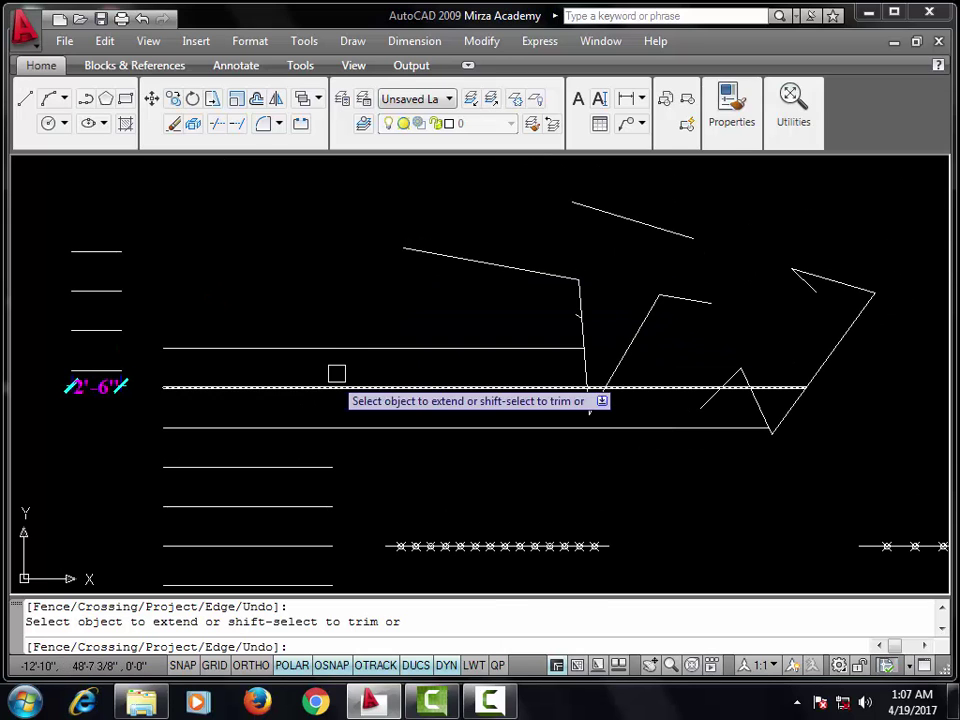
Step: Extend the two middle lines of the short 2'-6" stack to the V's steep line and end the Extend command
left_click(91, 292)
left_click(114, 290)
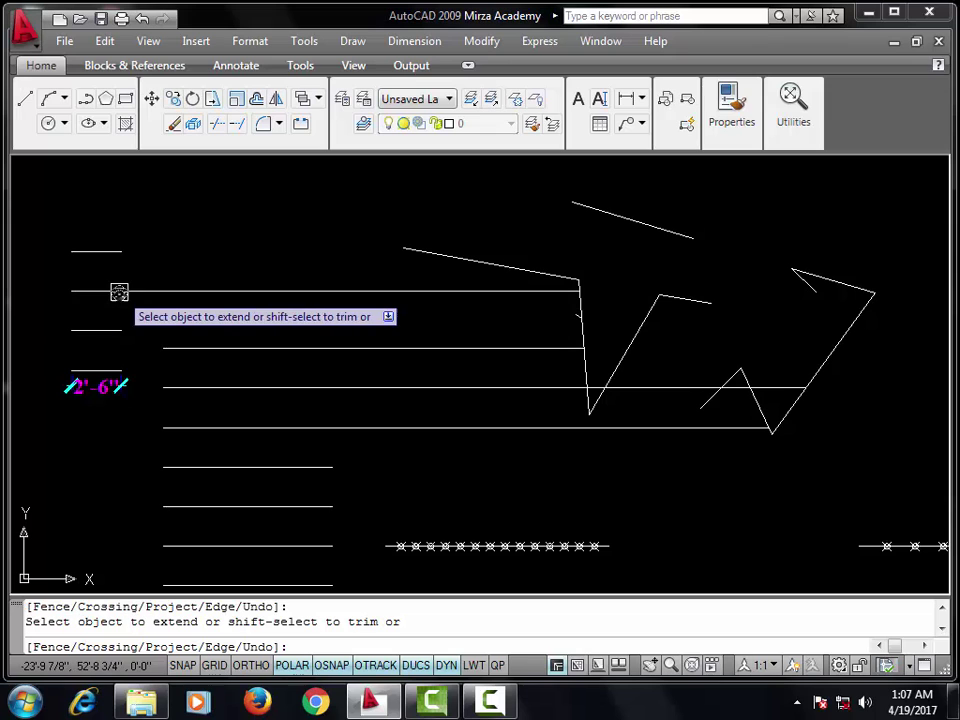
left_click(105, 327)
scroll(254, 326, "down", 4)
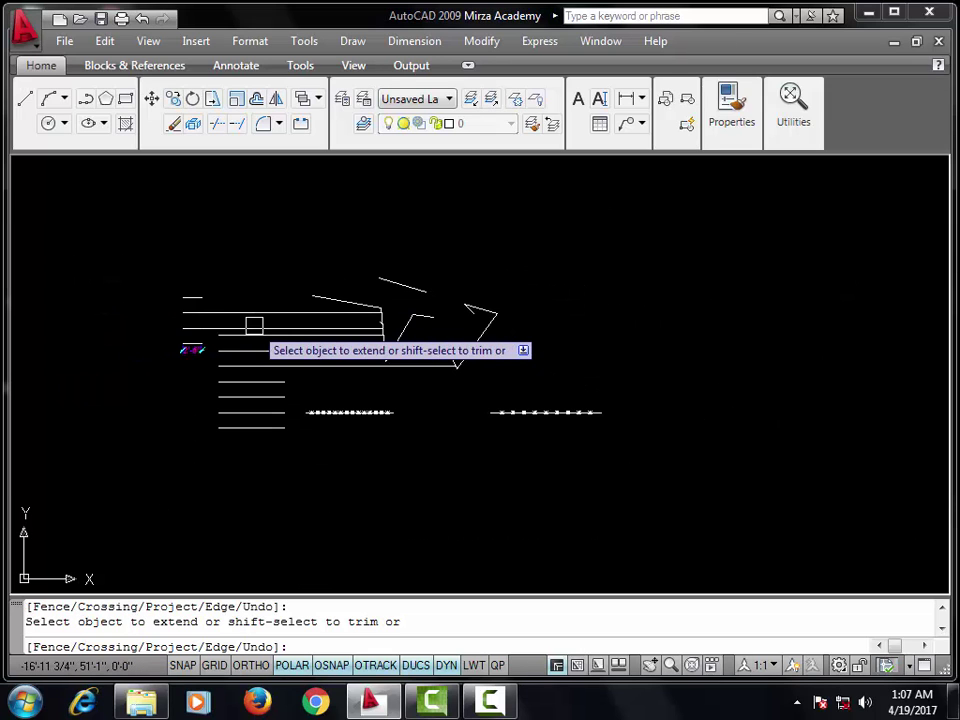
key("Escape")
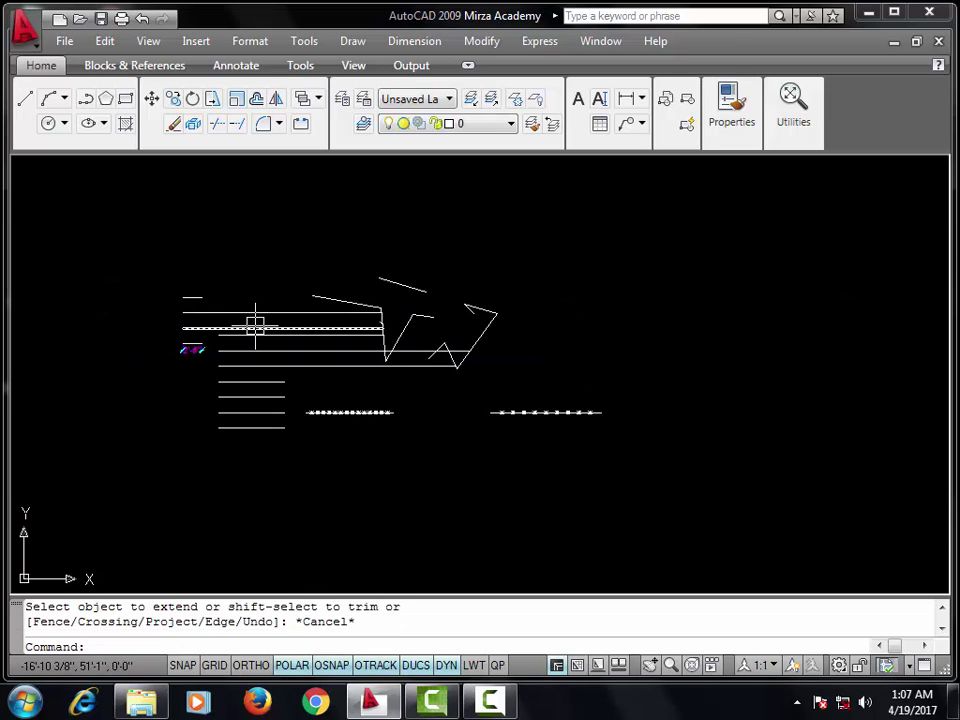
scroll(383, 363, "up", 4)
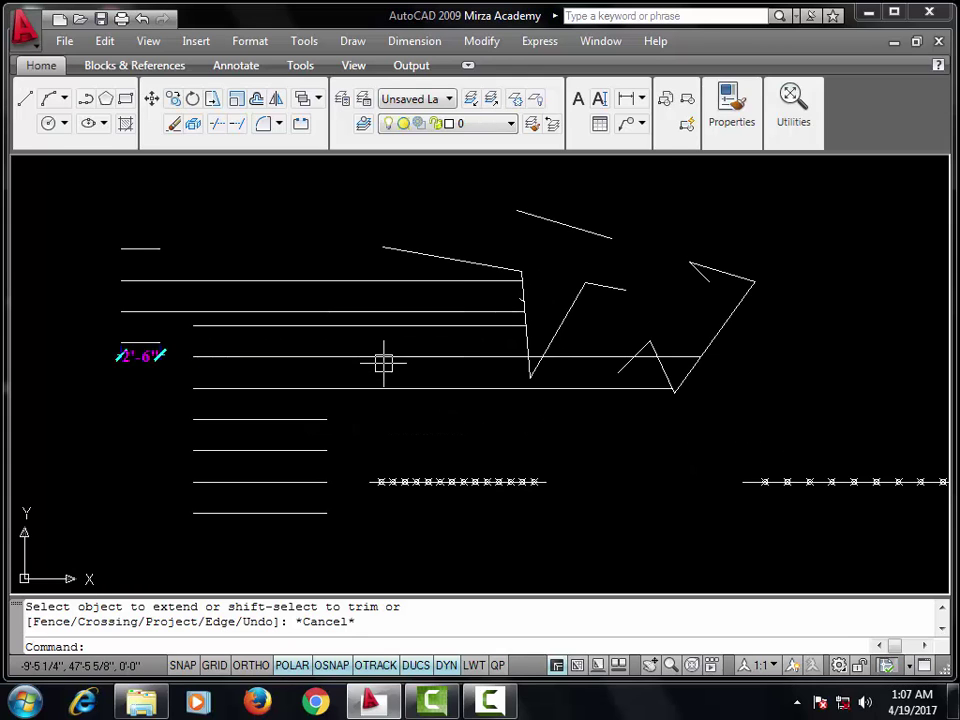
middle_click_drag(383, 363, 420, 343)
mouse_move(424, 342)
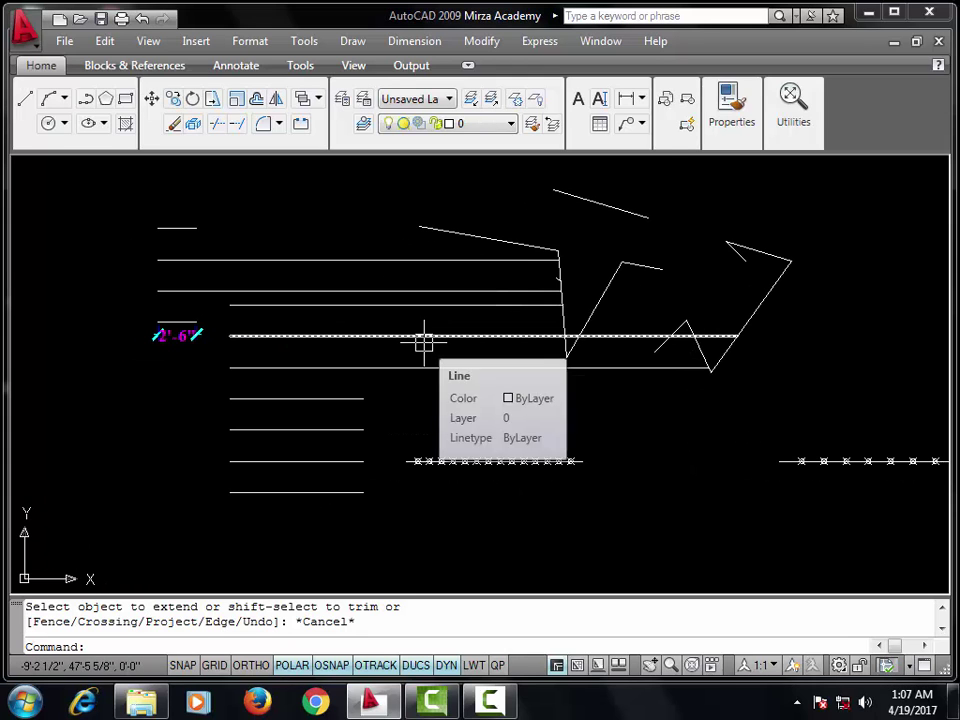